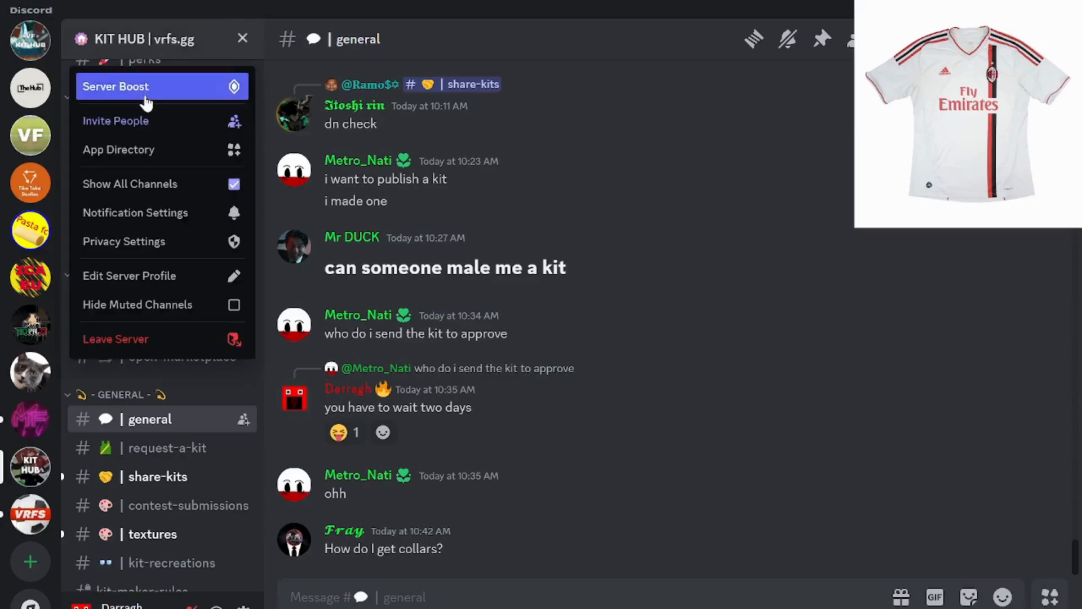
Open the kit-pack-glattic channel in the KIT HUB server's kit maker tools
left_click(179, 63)
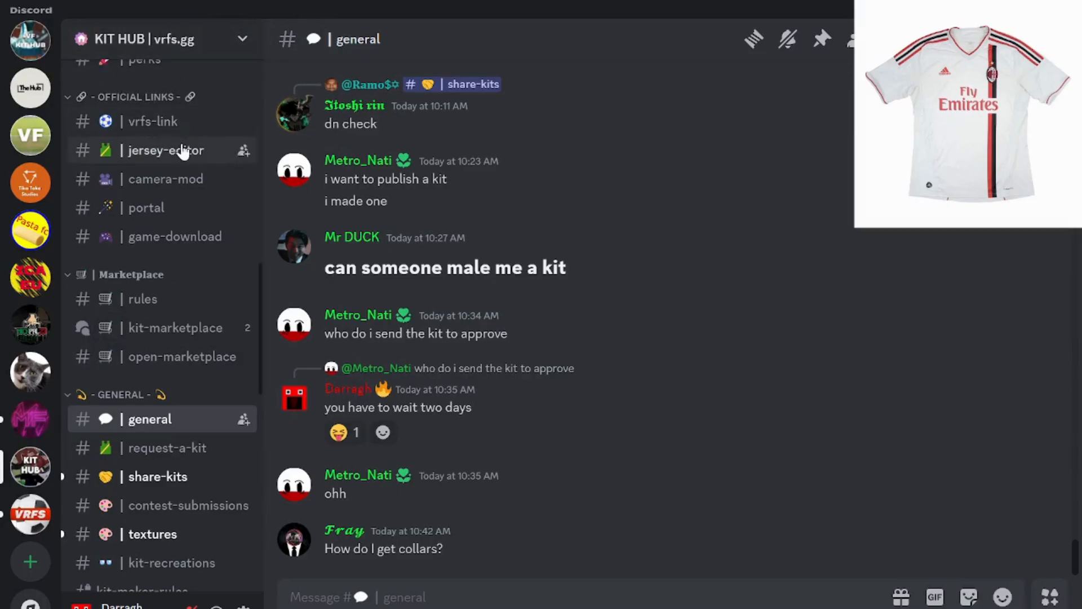
scroll(181, 150, "up", 3)
scroll(181, 151, "up", 3)
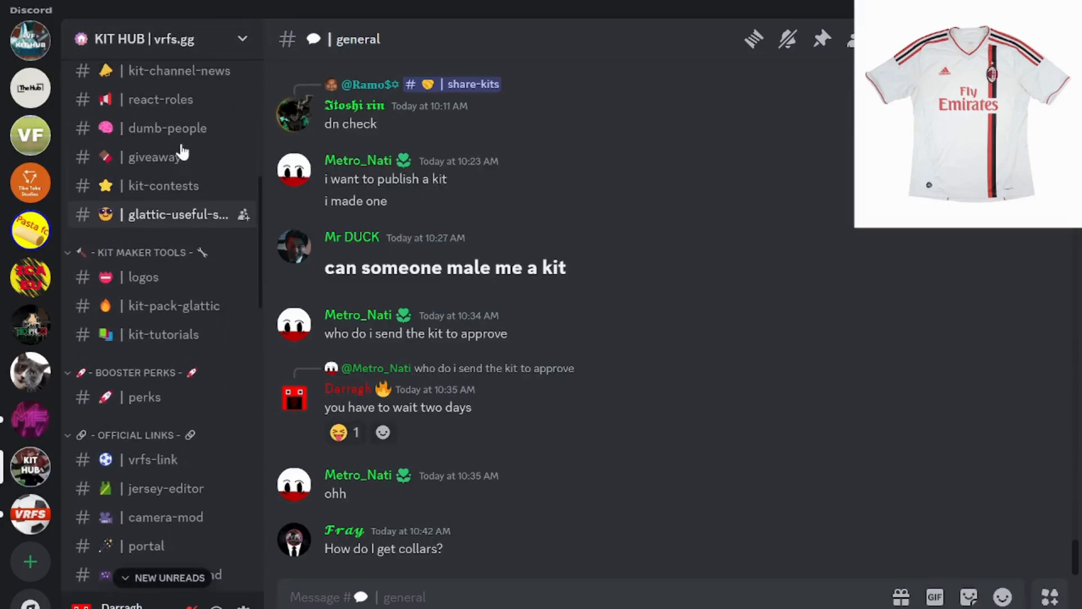
scroll(178, 153, "up", 2)
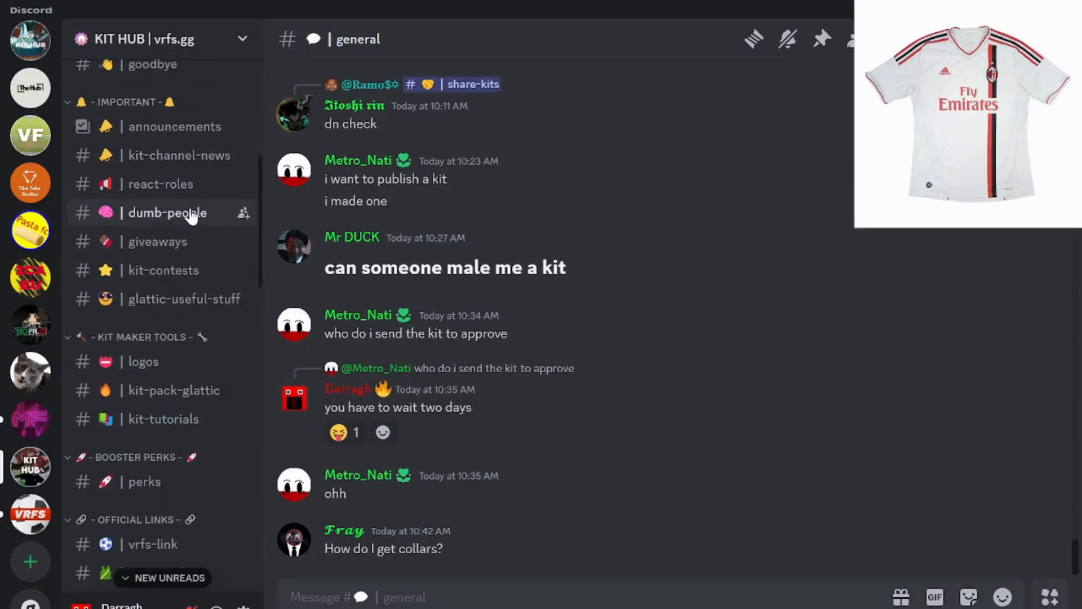
left_click(183, 421)
left_click(180, 391)
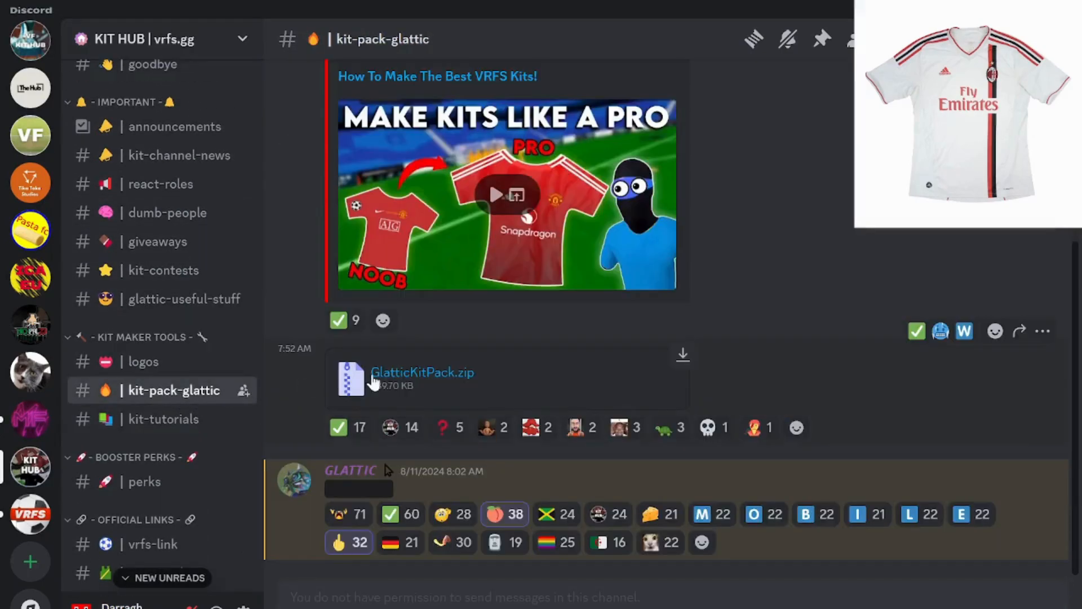
Try to download GlatticKitPack.zip from the channel
left_click(682, 356)
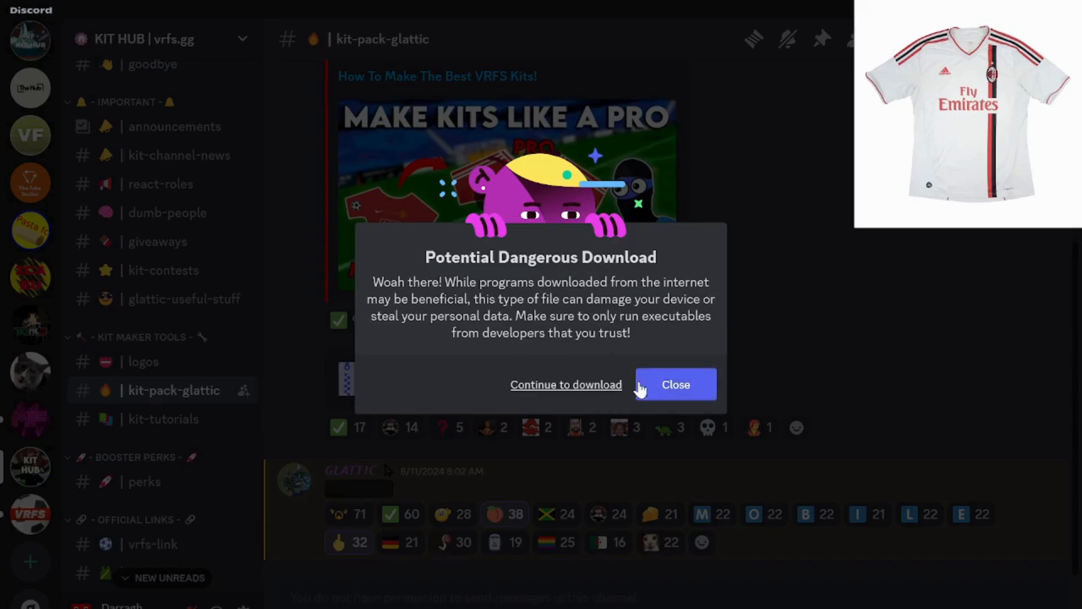
left_click(657, 387)
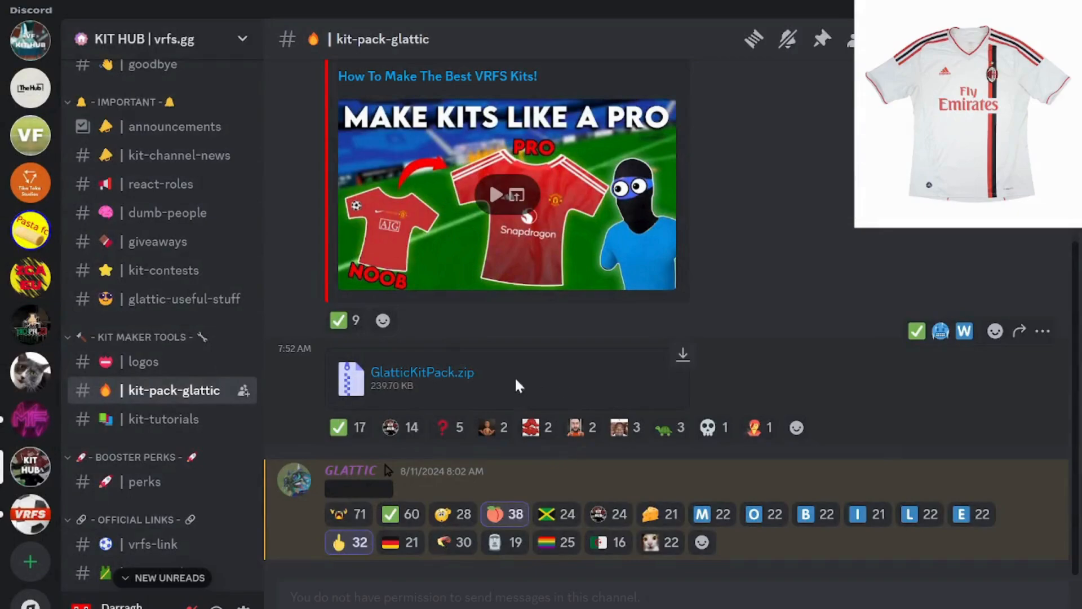
scroll(150, 357, "down", 7)
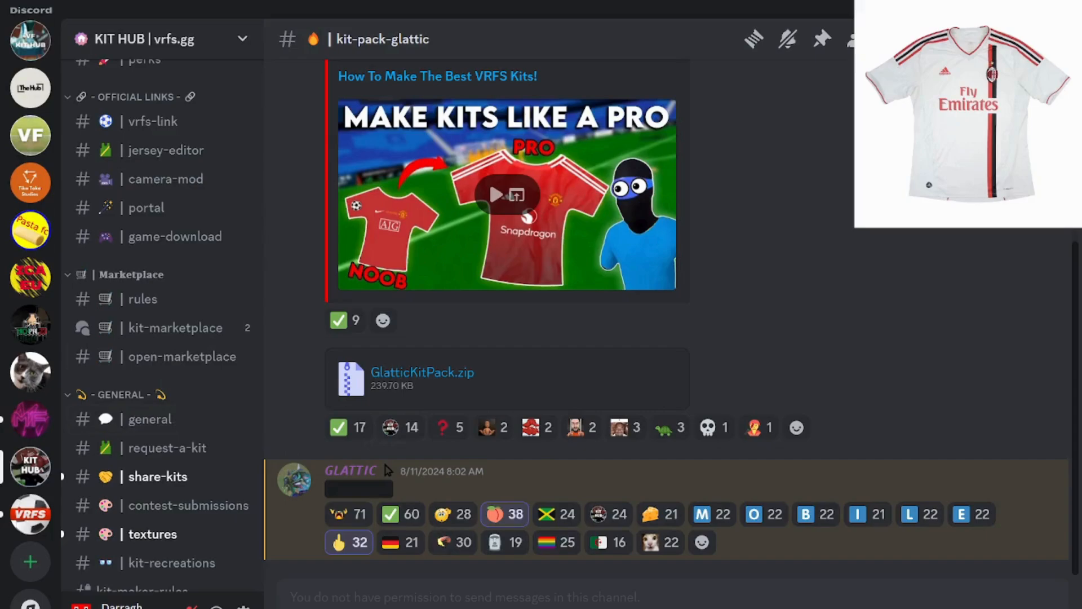
Examine the shirt, shorts and sock template files in File Explorer's vrfs realstic stuff folder
key("super+e")
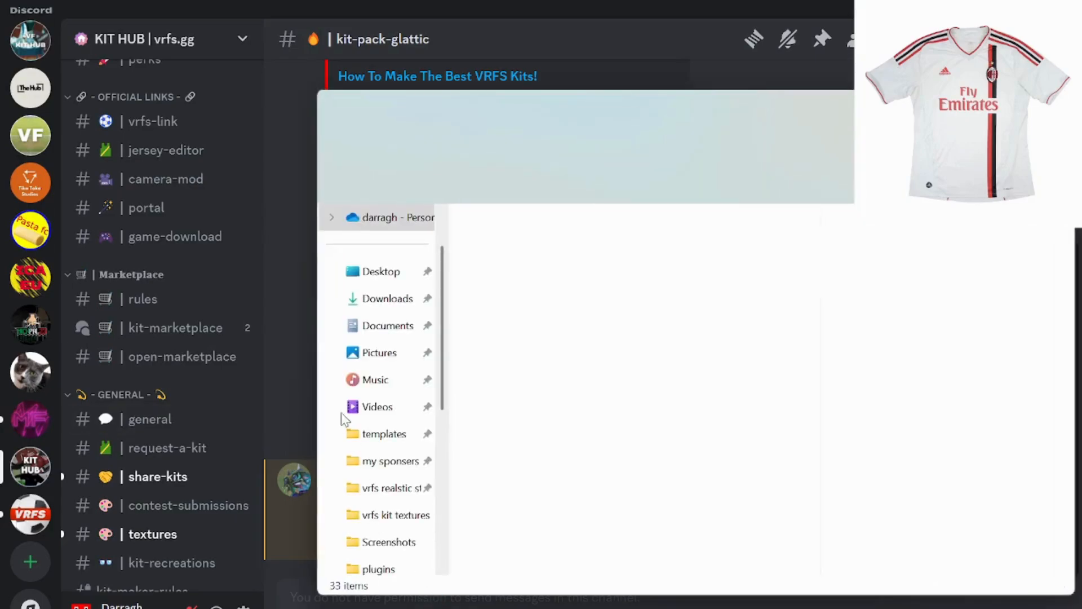
left_click(412, 492)
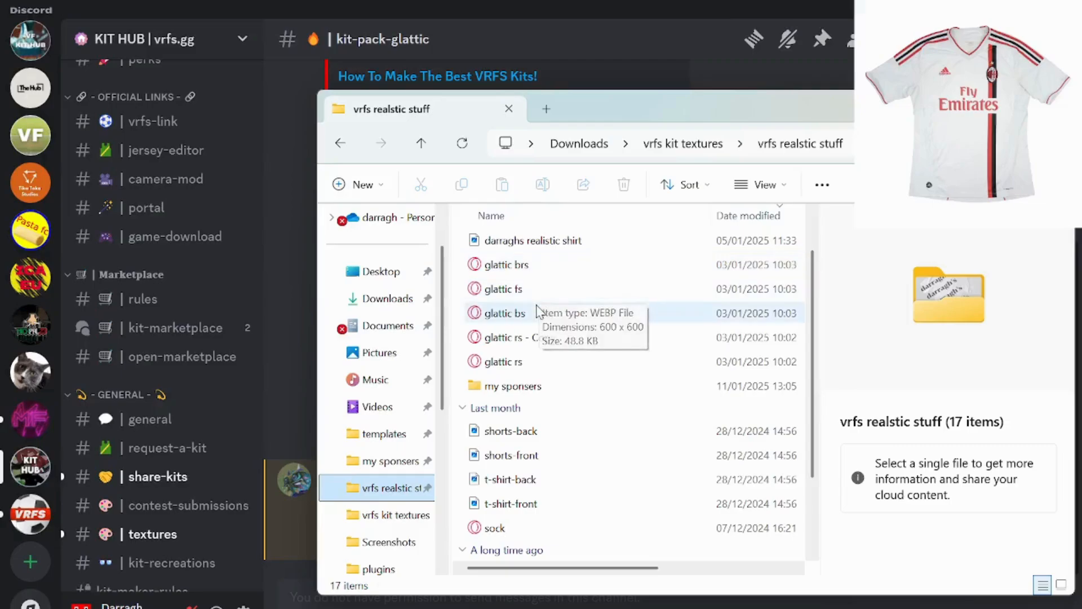
scroll(558, 324, "down", 2)
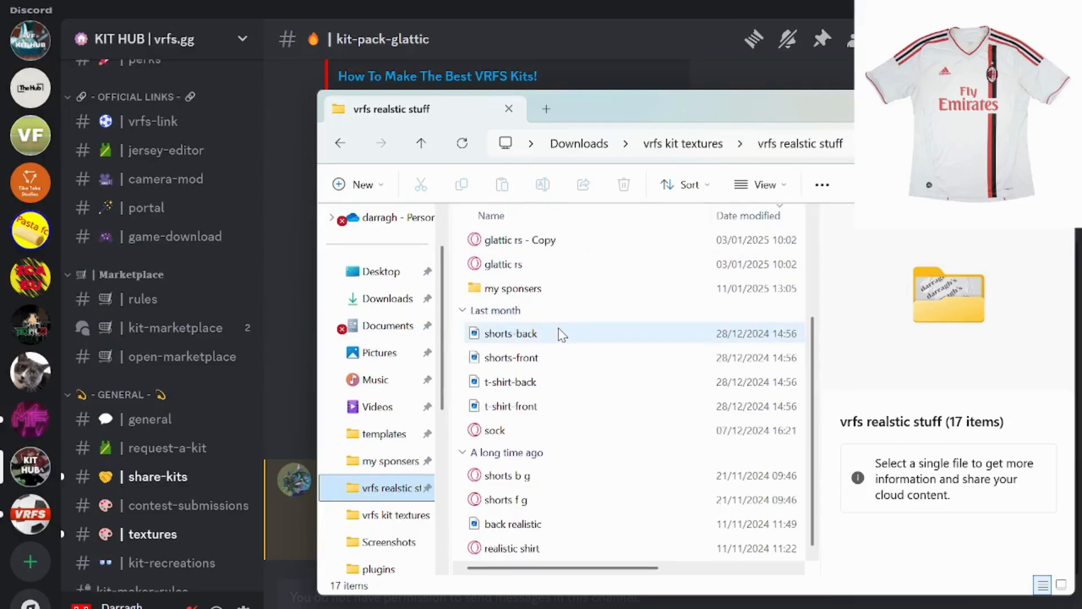
scroll(560, 331, "up", 2)
scroll(561, 333, "down", 2)
scroll(561, 331, "up", 2)
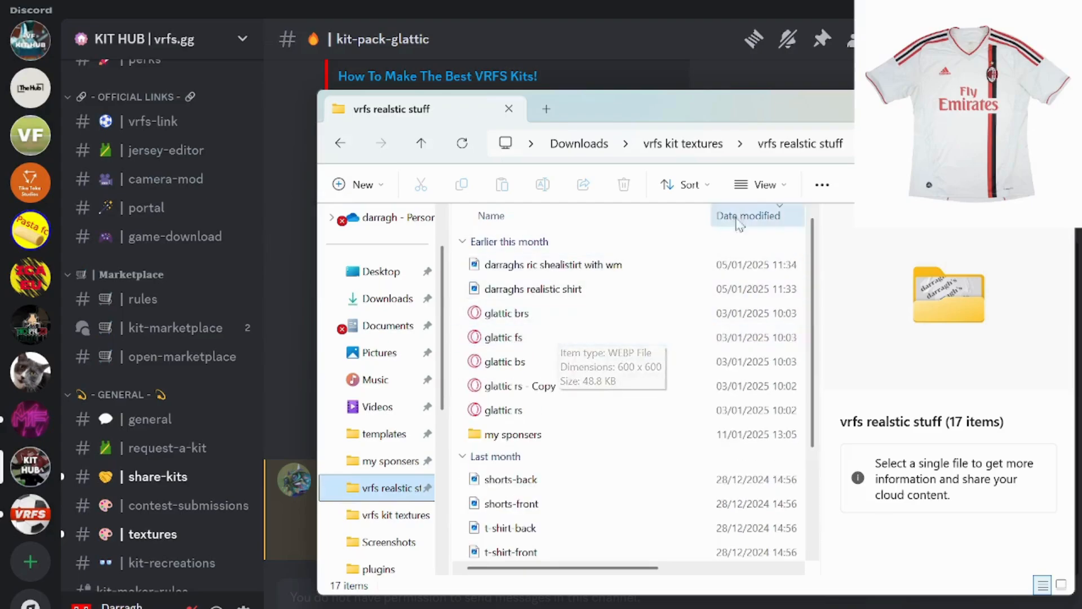
left_click(1056, 105)
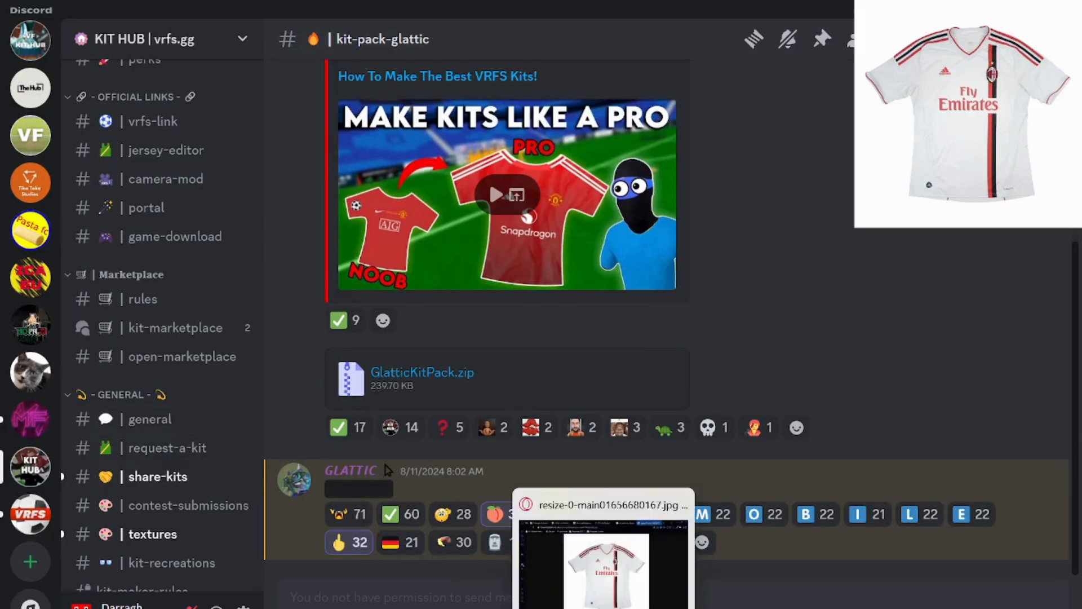
Switch to the browser and place the tab with the reference shirt image directly after the Photopea tab
left_click(603, 608)
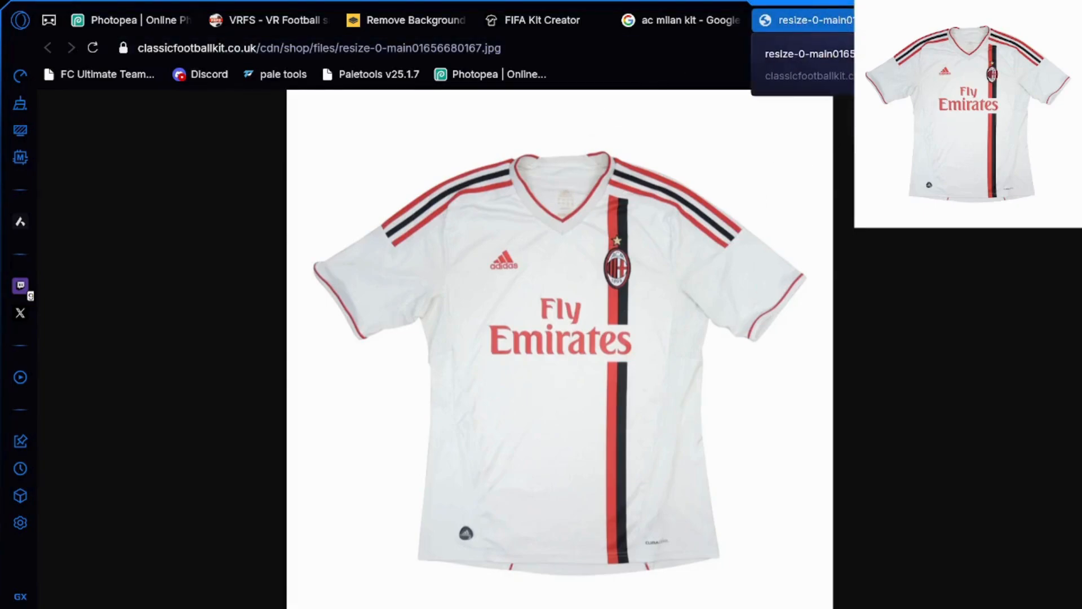
left_click_drag(829, 5, 296, 33)
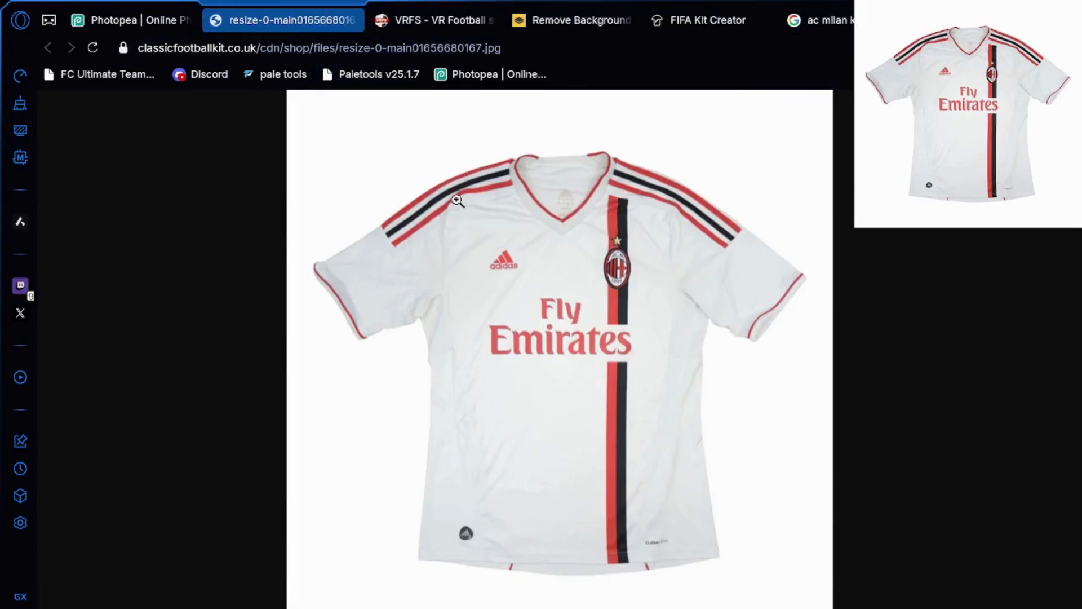
Look over the open Photopea, VRFS jersey editor, remove.bg and FIFA Kit Creator sites
left_click(106, 5)
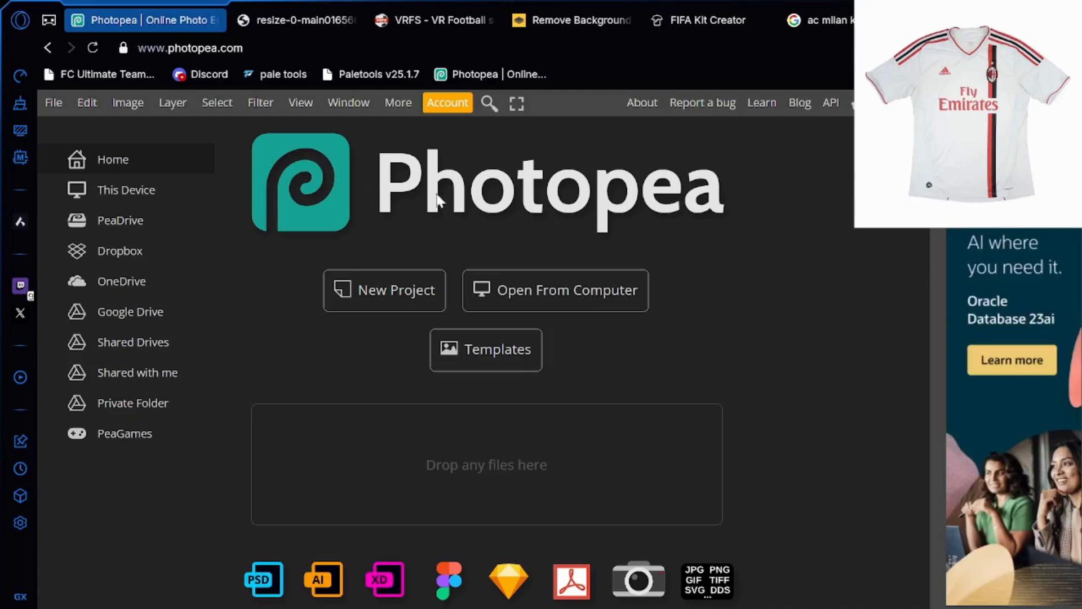
left_click(453, 28)
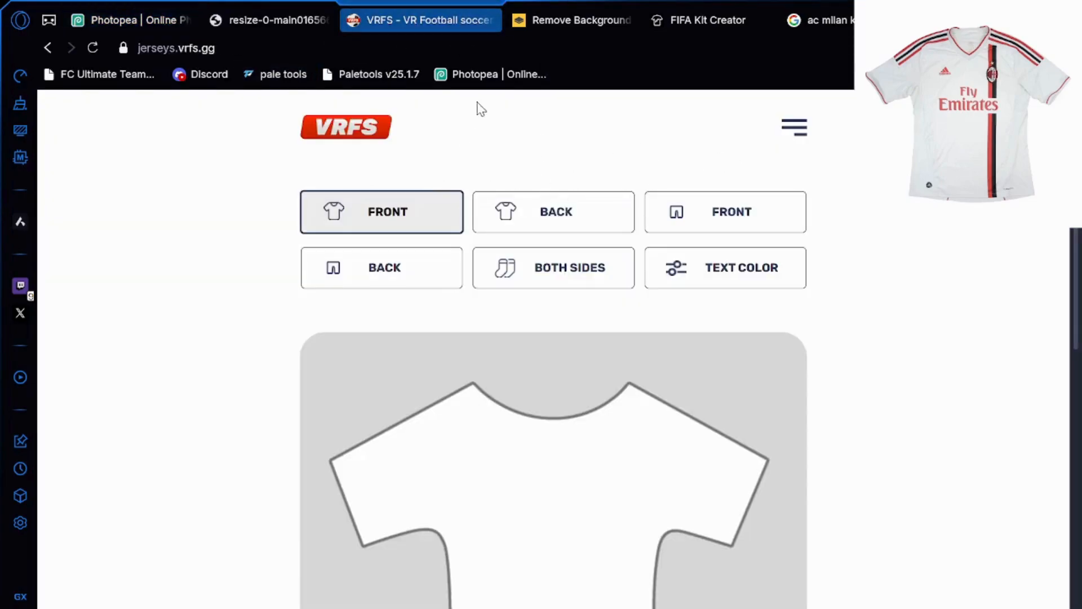
left_click(569, 18)
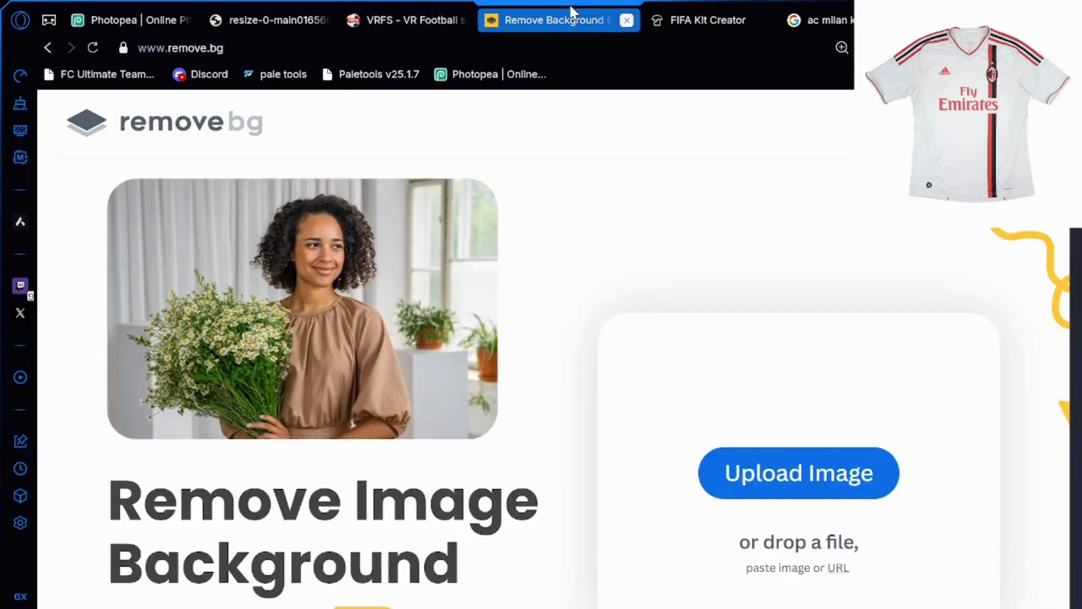
left_click(676, 7)
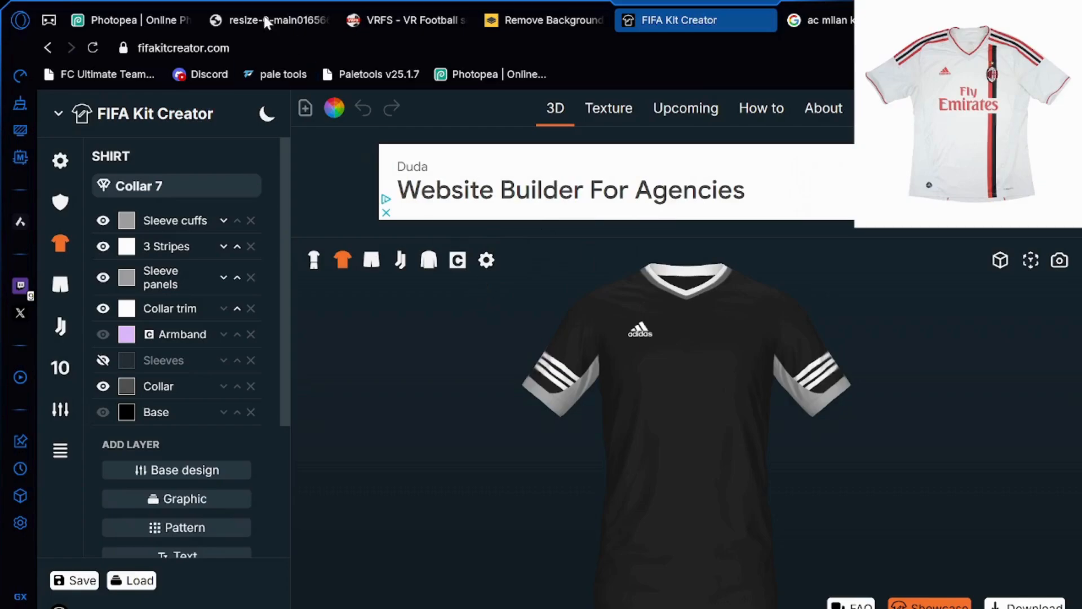
Create a new 600 by 600 pixel project with a white background in Photopea
left_click(135, 19)
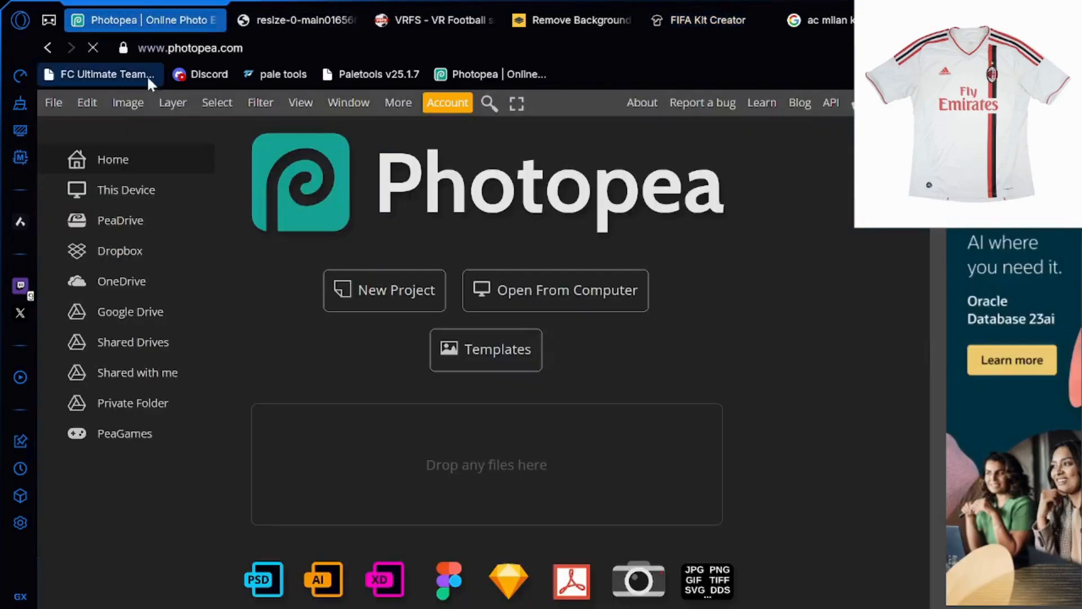
left_click(393, 290)
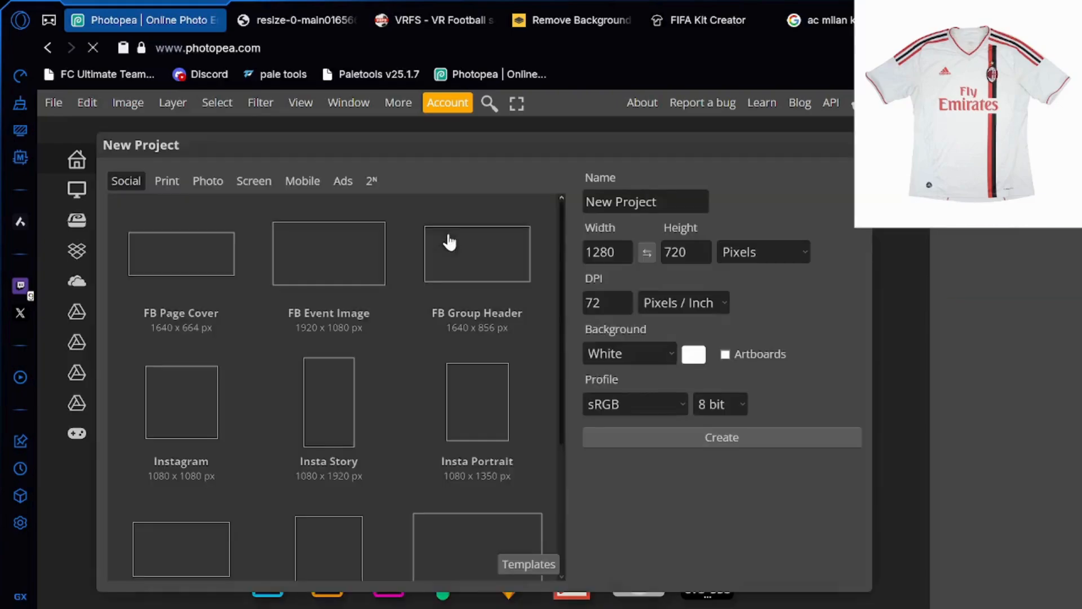
double_click(614, 251)
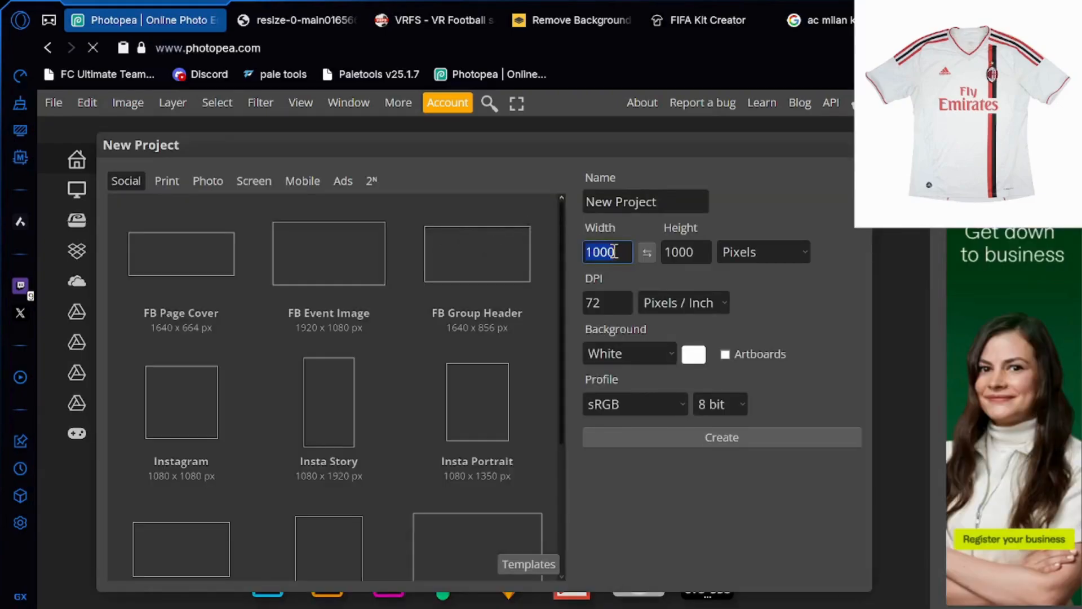
type("6")
double_click(700, 256)
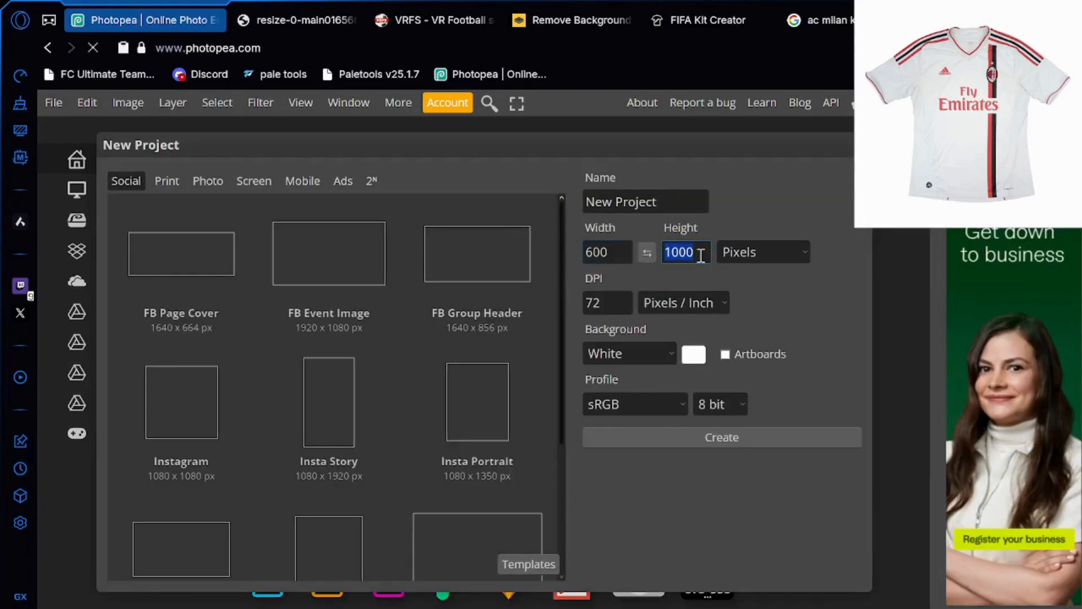
type("600")
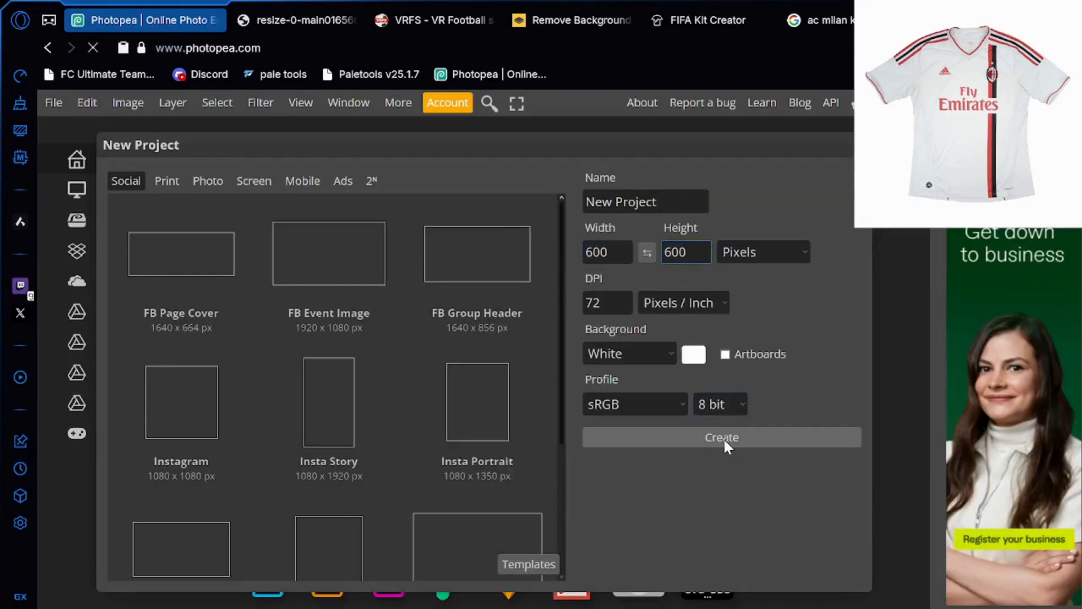
left_click(721, 440)
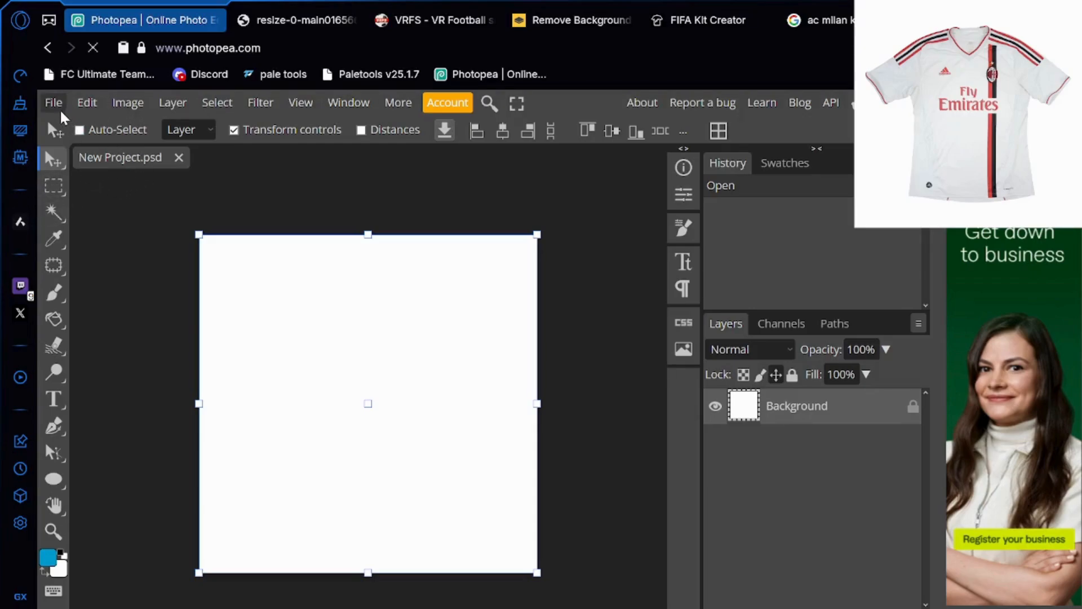
Place the t-shirt-front and realistic shirt files from the vrfs realstic stuff folder into the project
left_click(59, 108)
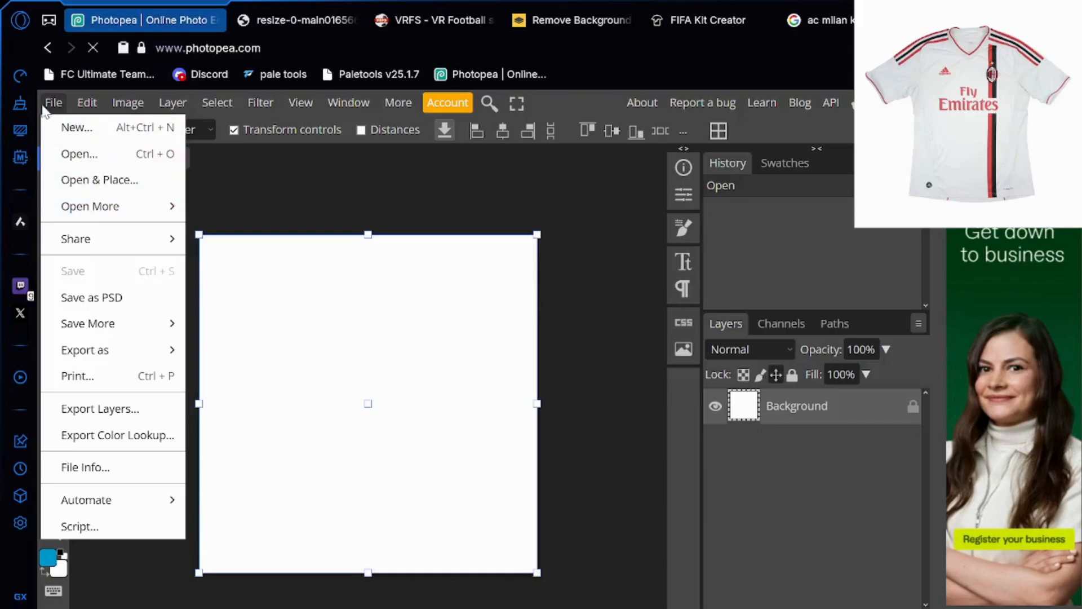
left_click(98, 176)
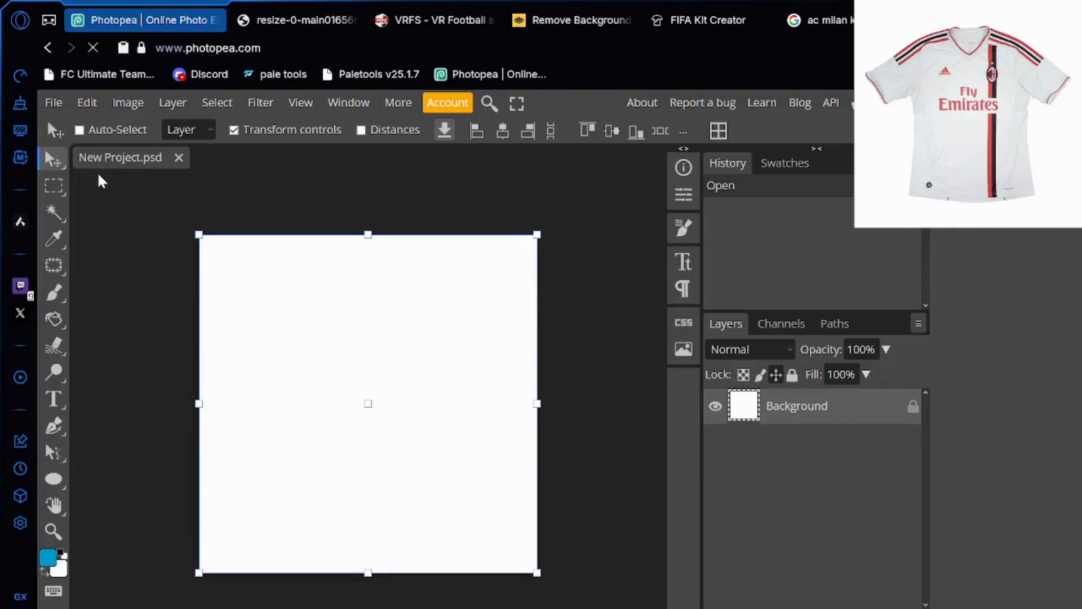
scroll(84, 217, "down", 3)
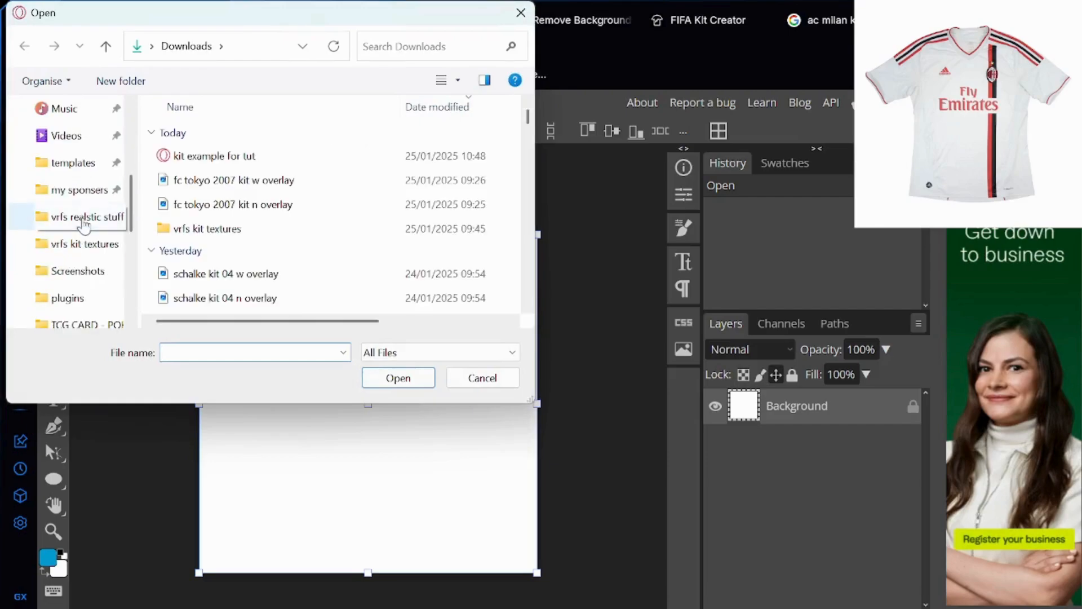
left_click(94, 224)
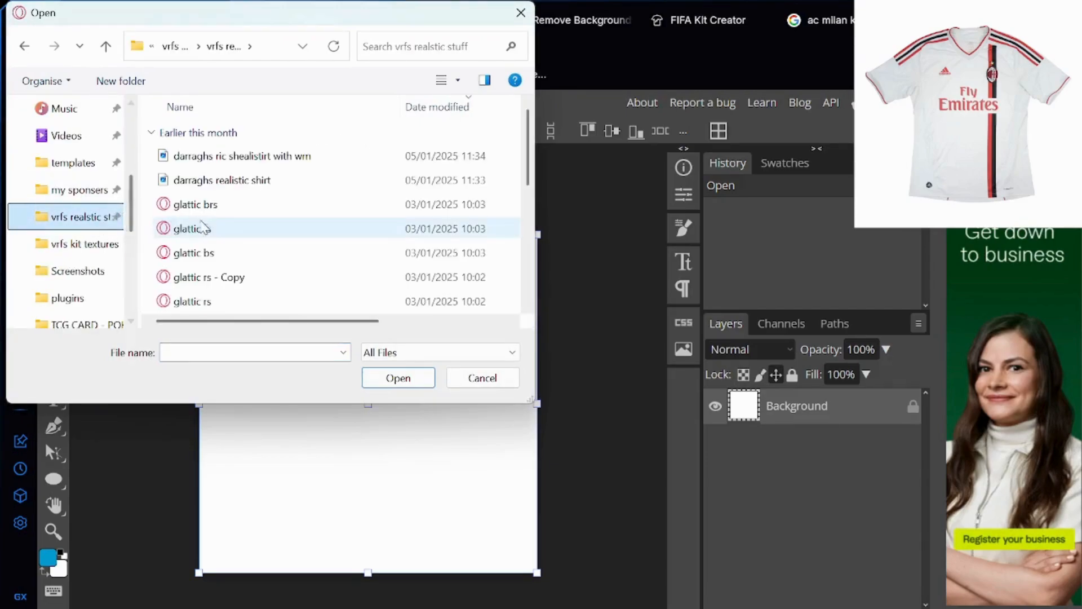
scroll(218, 227, "down", 1)
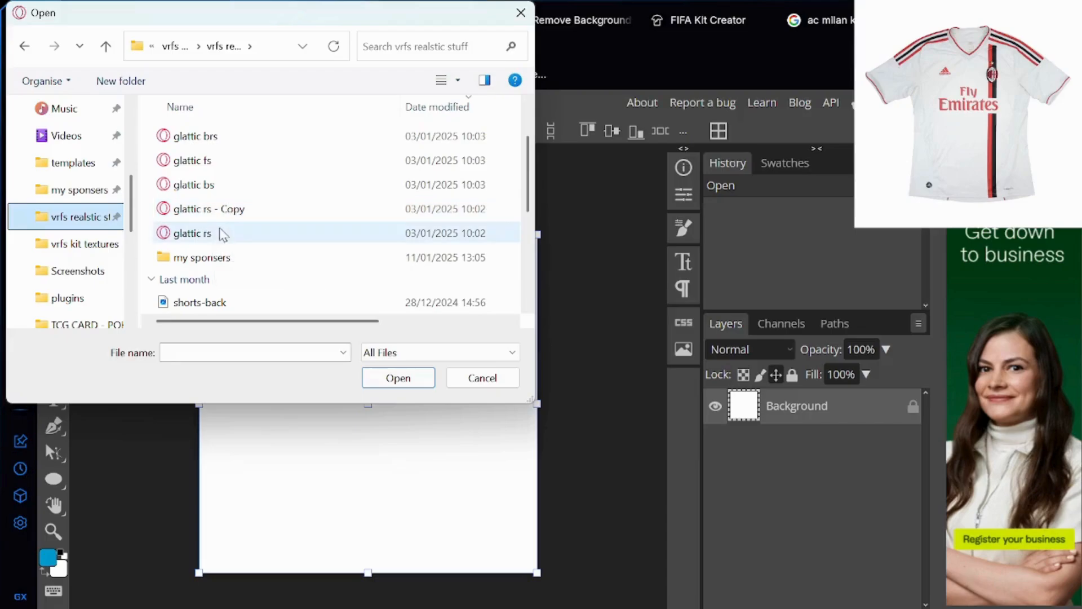
scroll(225, 212, "up", 1)
scroll(224, 219, "down", 3)
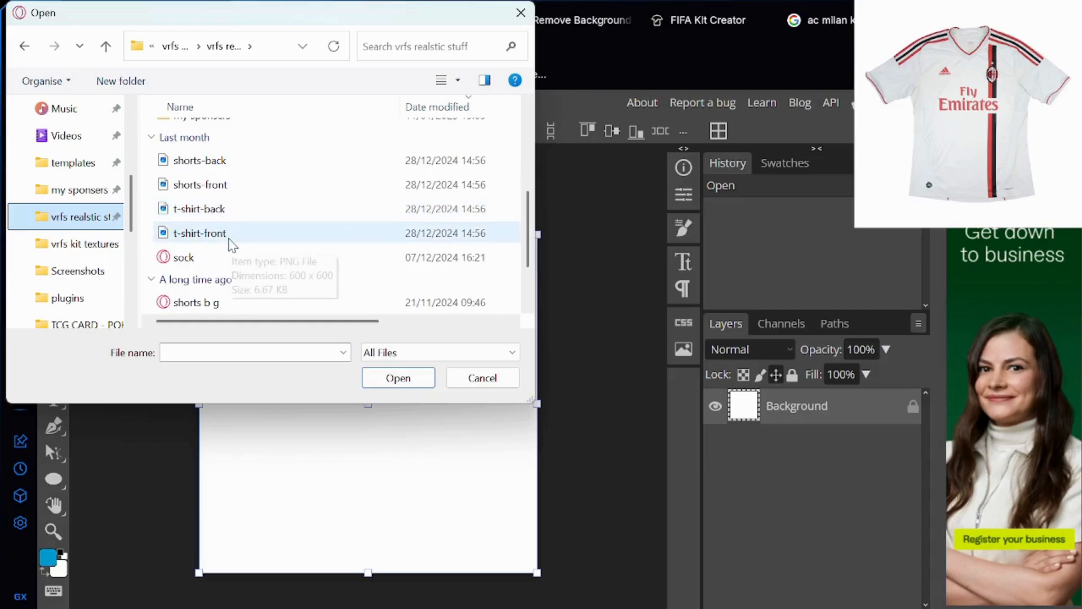
left_click(230, 245)
scroll(231, 244, "down", 1)
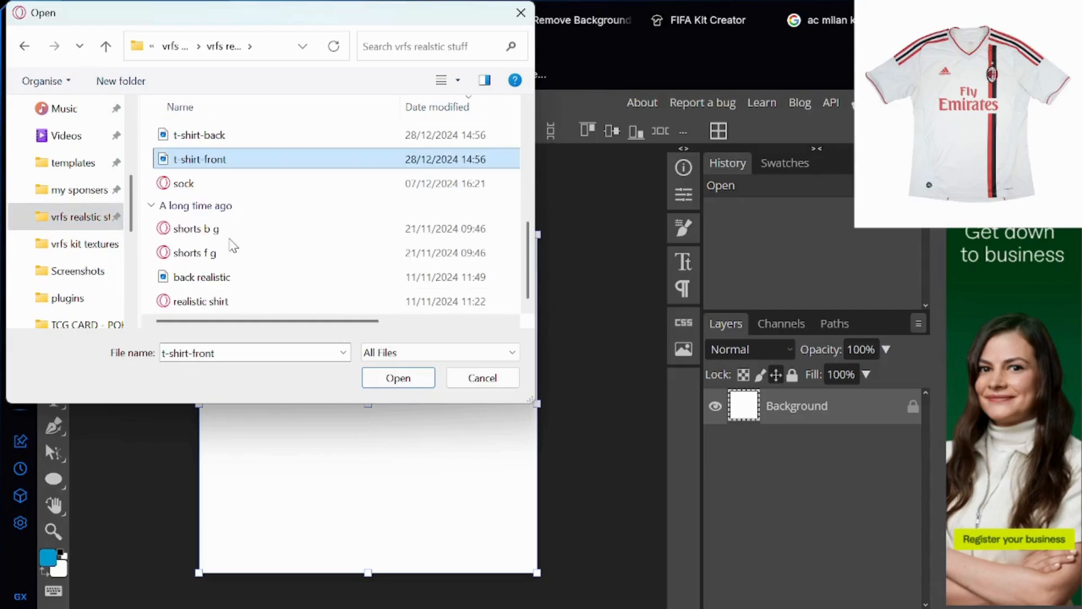
left_click(221, 308, "ctrl")
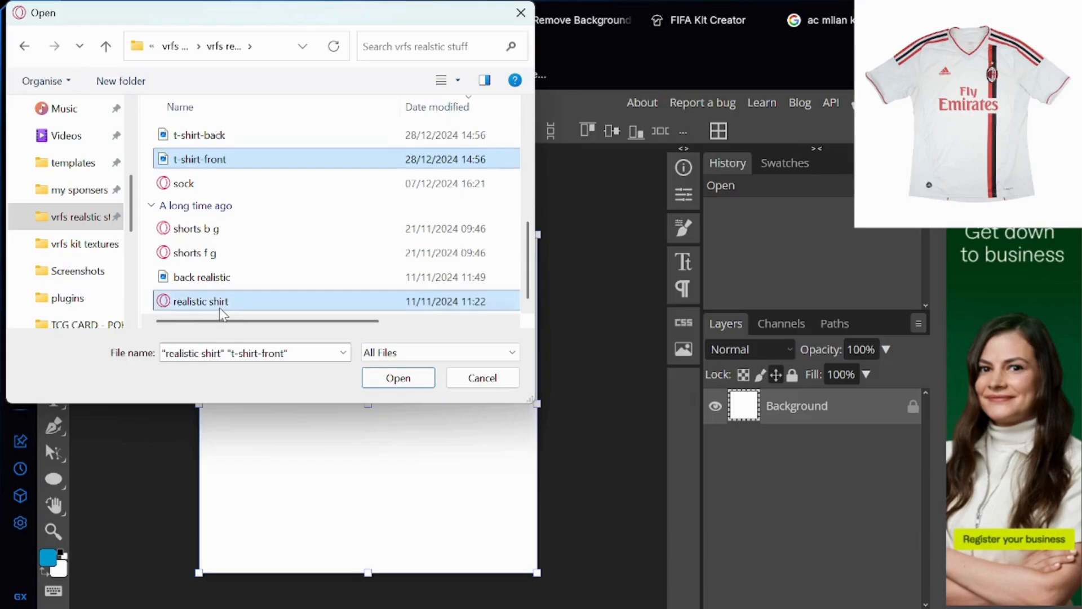
left_click(401, 387)
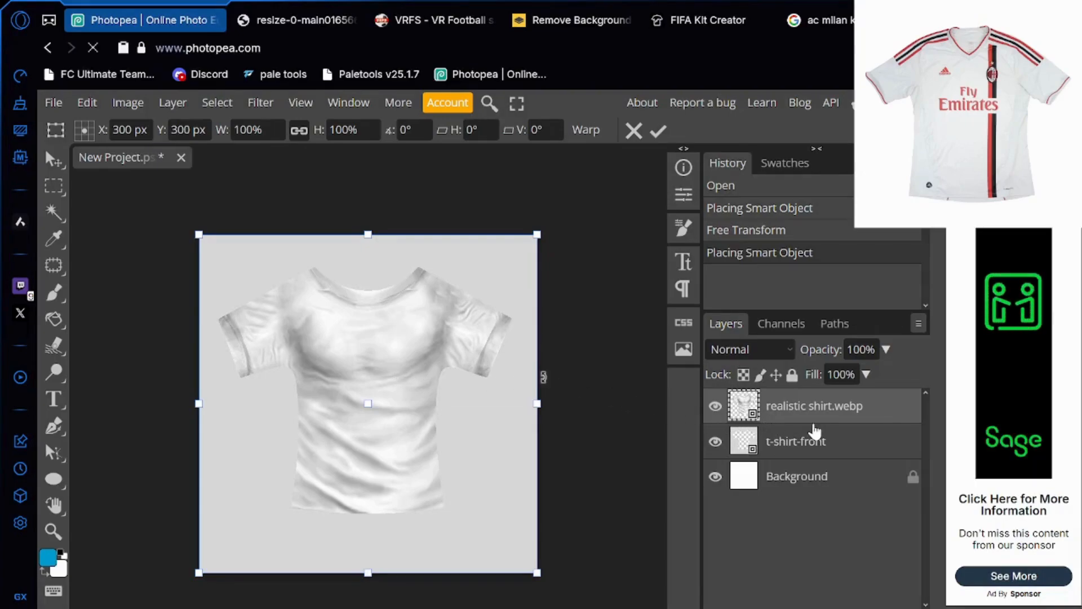
Move the t-shirt-front layer above the realistic shirt.webp layer and select the realistic shirt.webp layer
left_click_drag(827, 448, 831, 407)
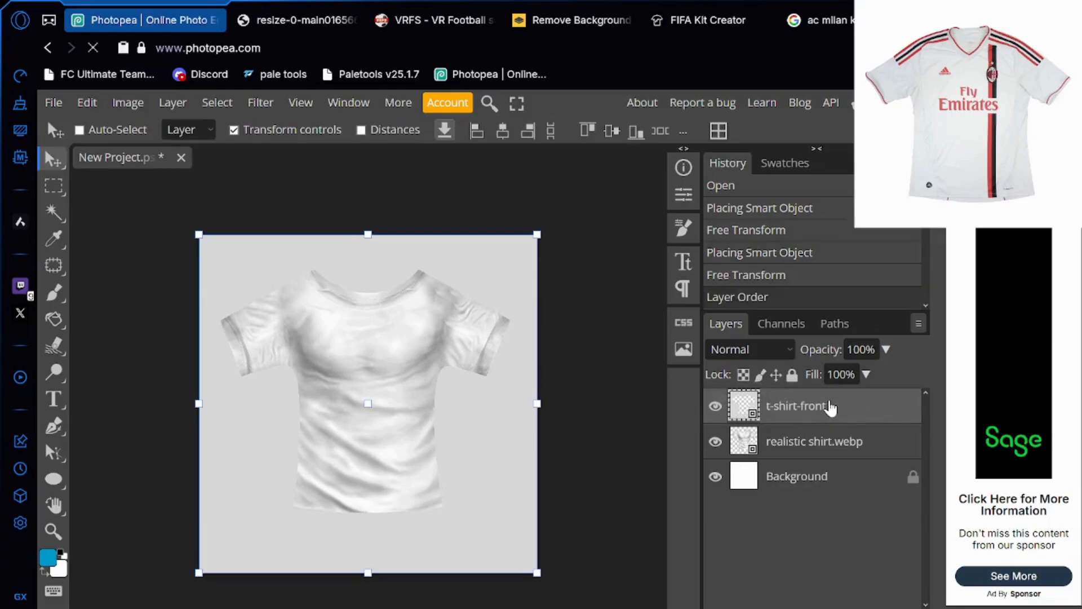
left_click(827, 454)
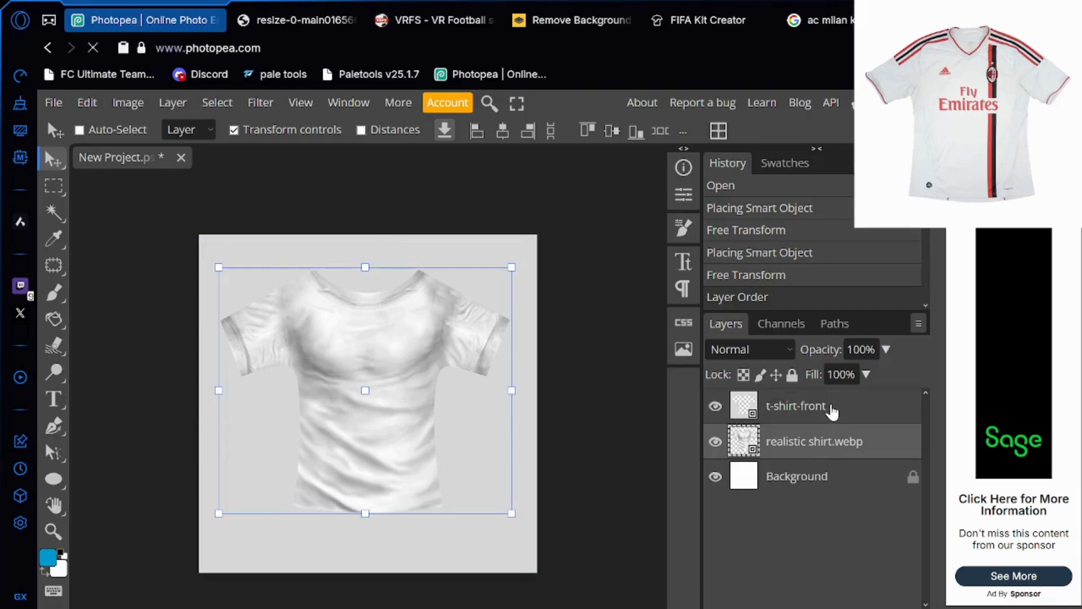
Hide the realistic shirt.webp layer and select the Background layer
left_click(715, 443)
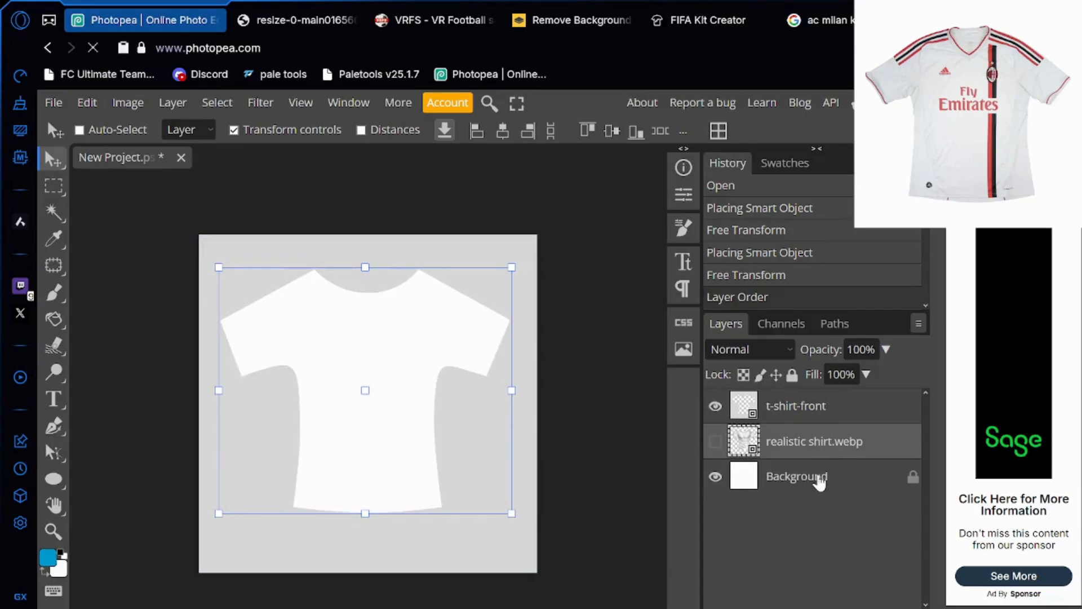
left_click(787, 476)
Browse the textures channel of the KIT HUB Discord server for shared kit textures, returning to the reference shirt image
left_click(274, 8)
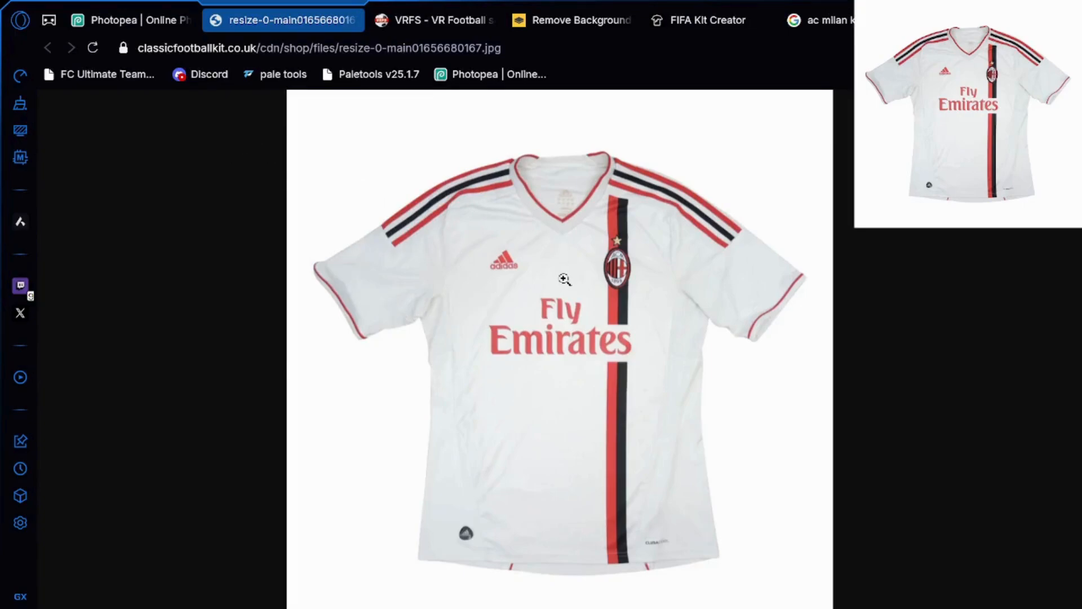
left_click(781, 607)
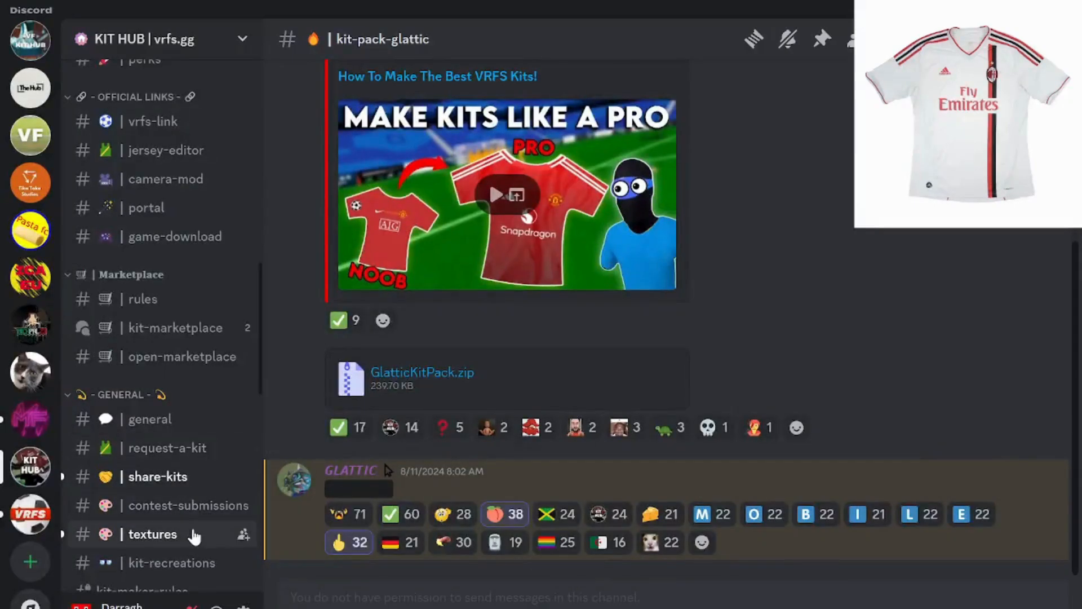
left_click(184, 535)
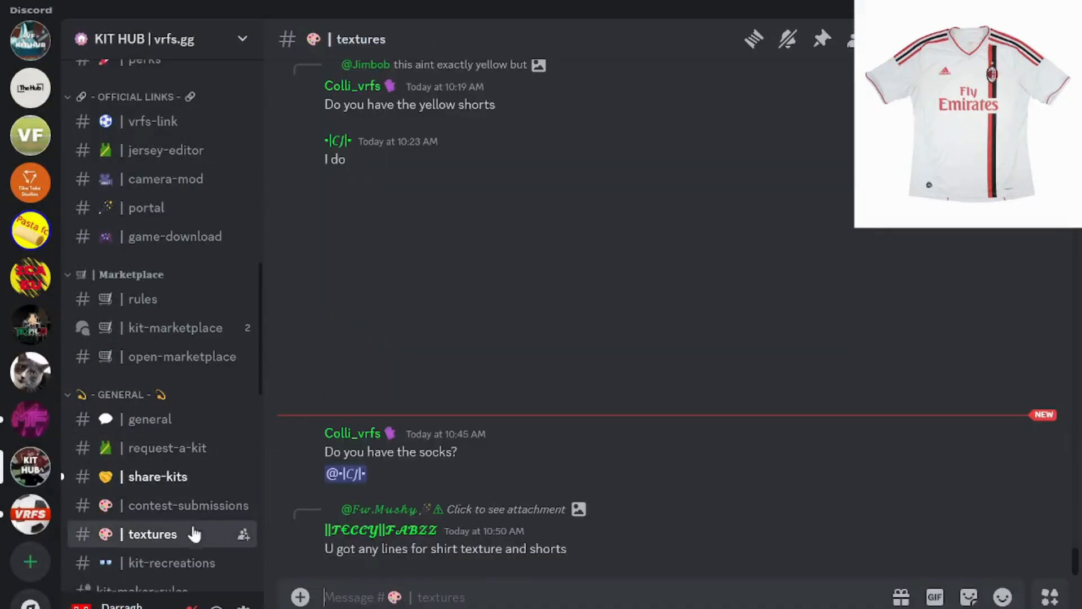
scroll(540, 398, "up", 20)
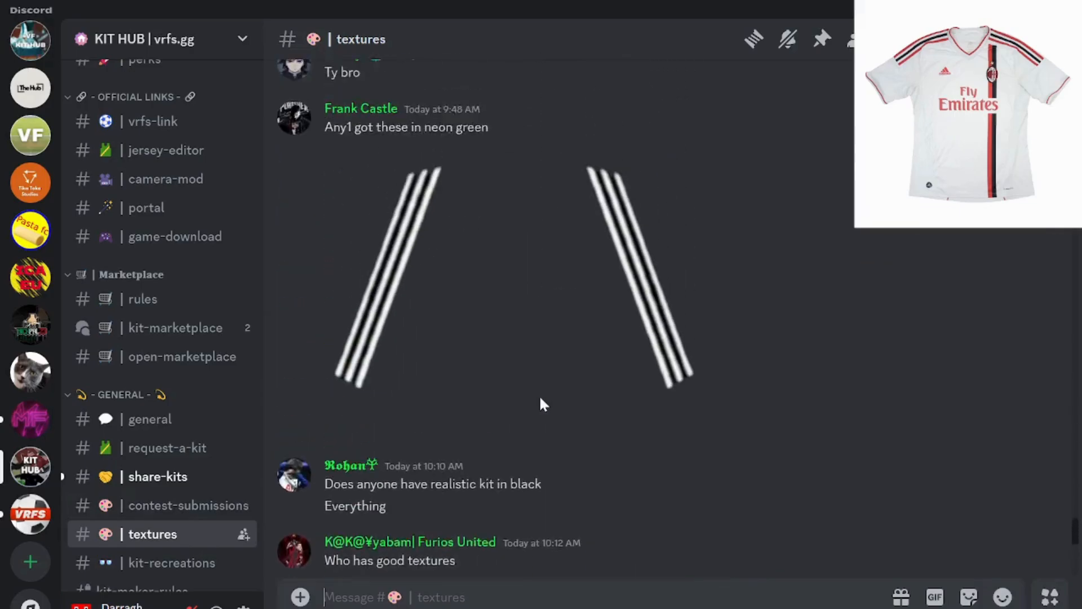
scroll(540, 399, "up", 20)
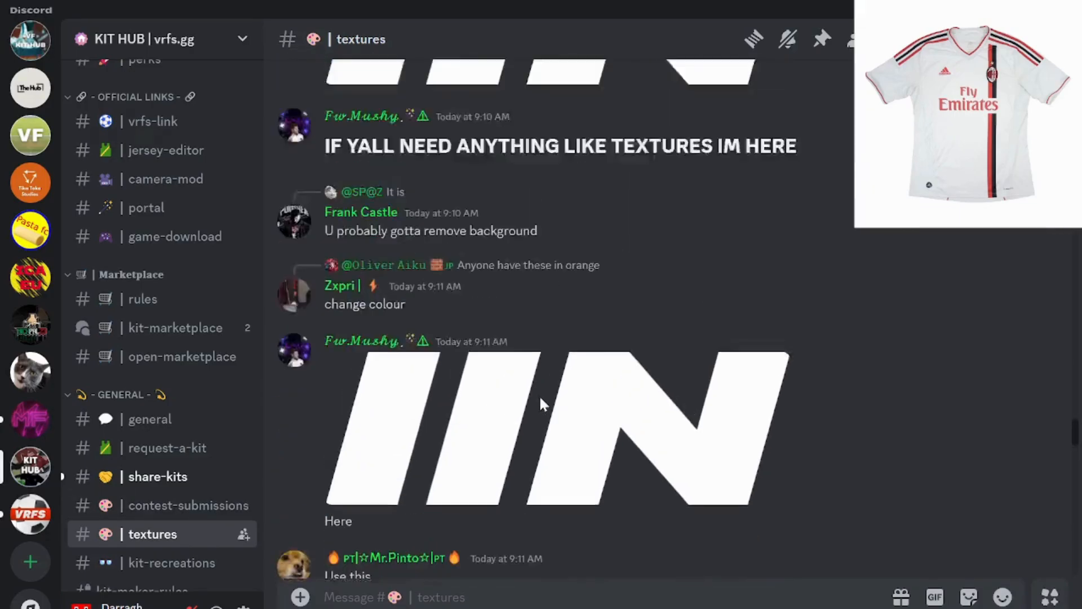
scroll(540, 404, "up", 20)
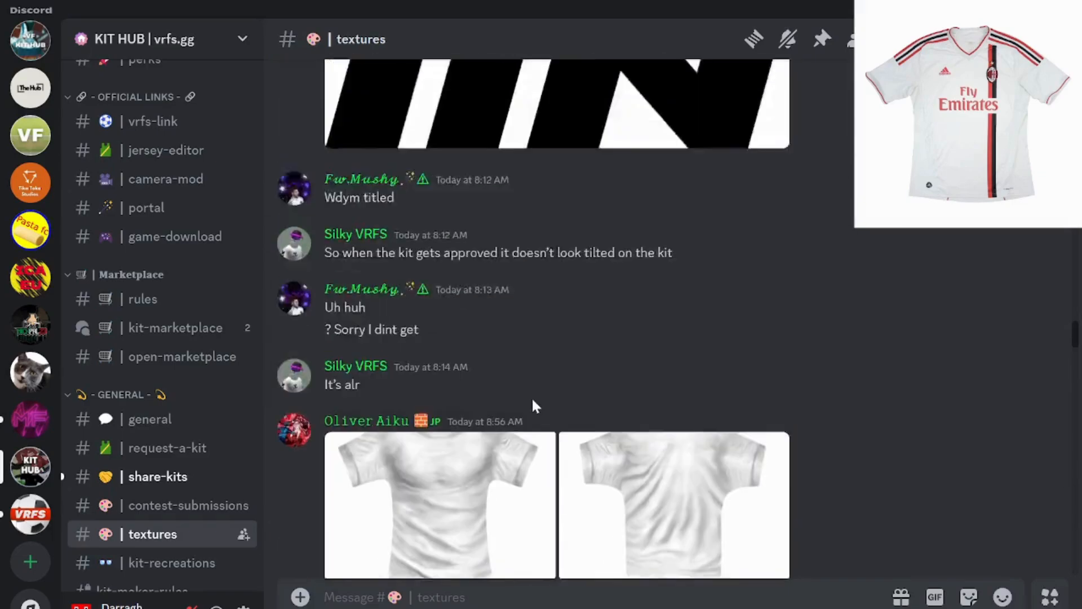
scroll(532, 399, "down", 20)
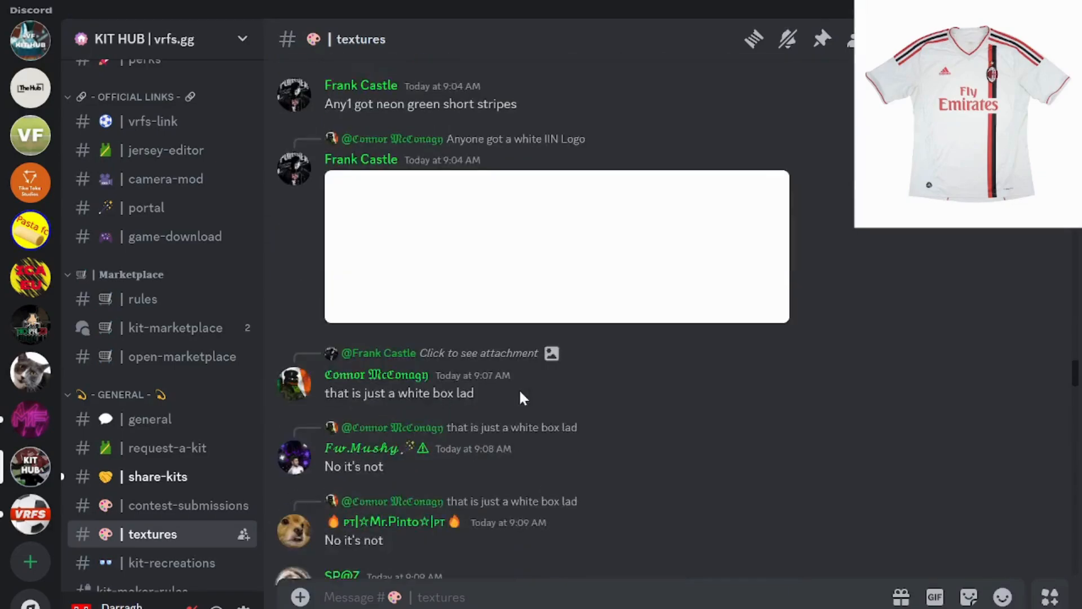
scroll(488, 476, "down", 20)
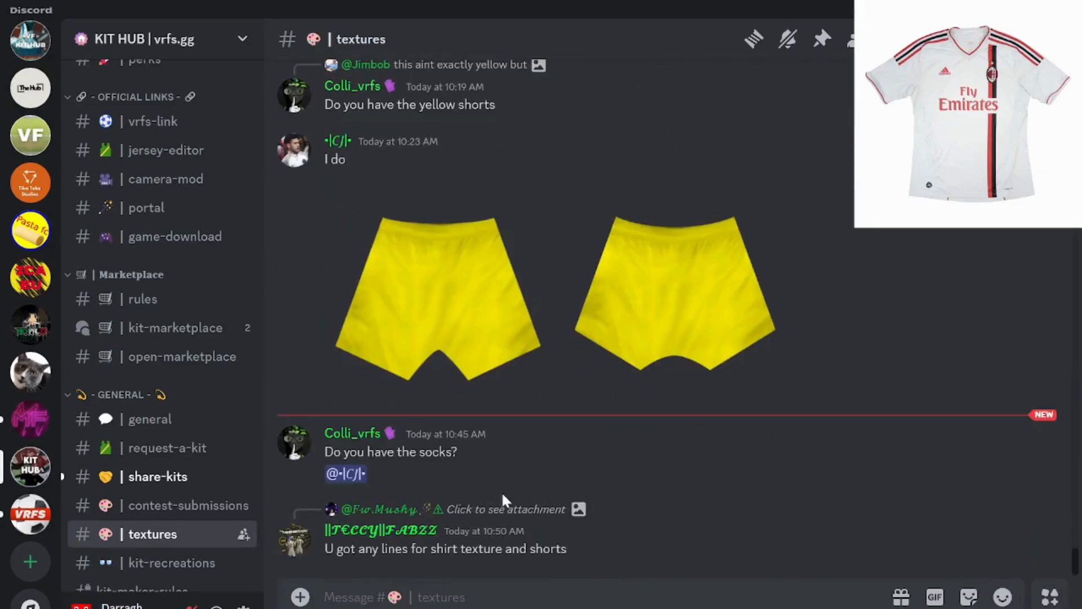
key("alt+Tab")
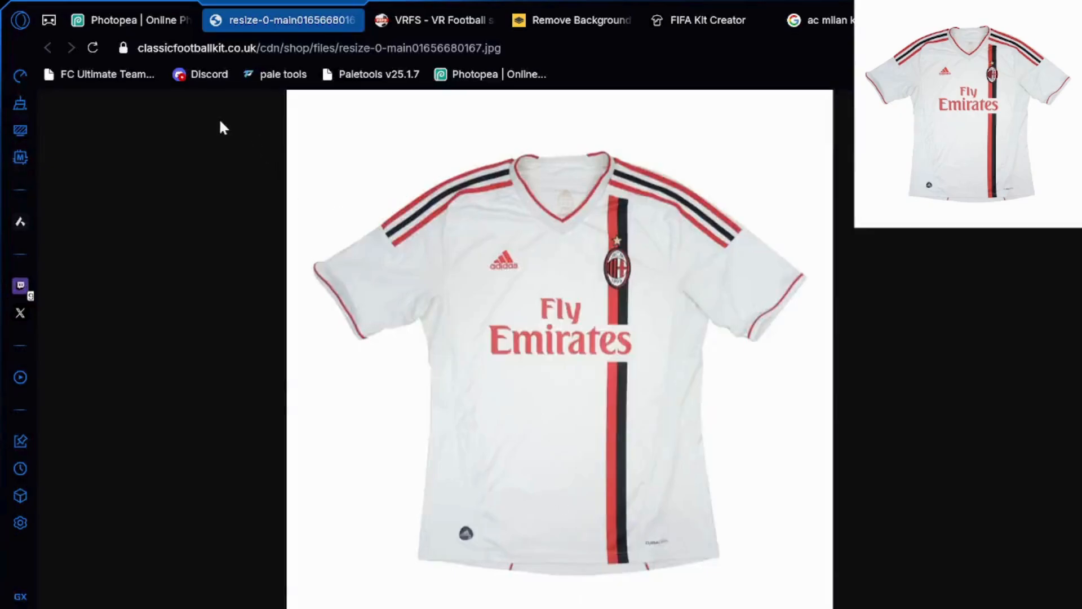
Examine the collar and shoulder stripes on the reference AC Milan shirt image, returning to the Photopea project
left_click(138, 17)
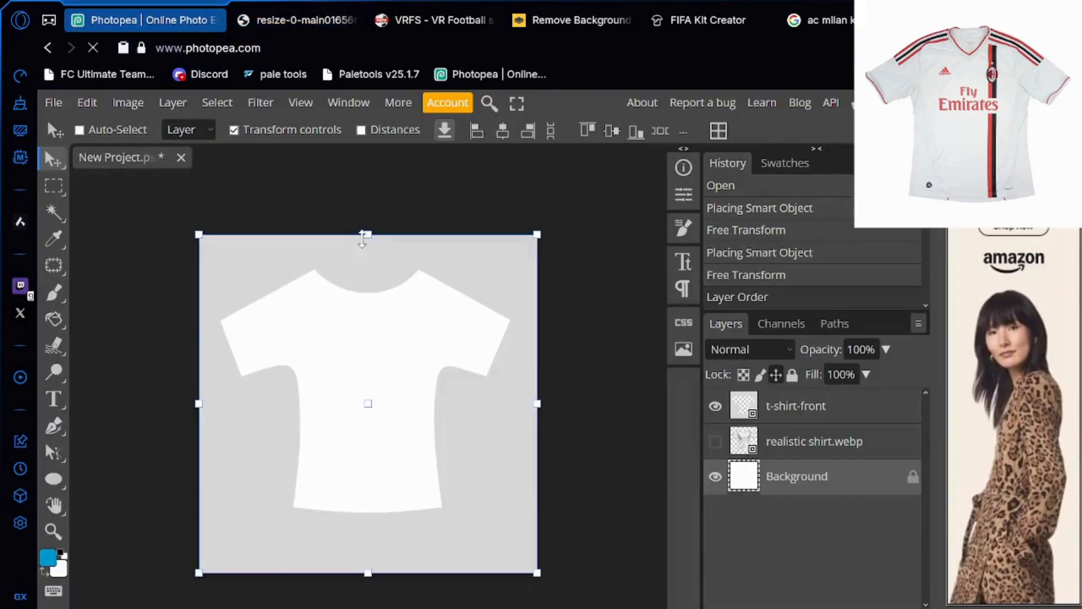
left_click(287, 16)
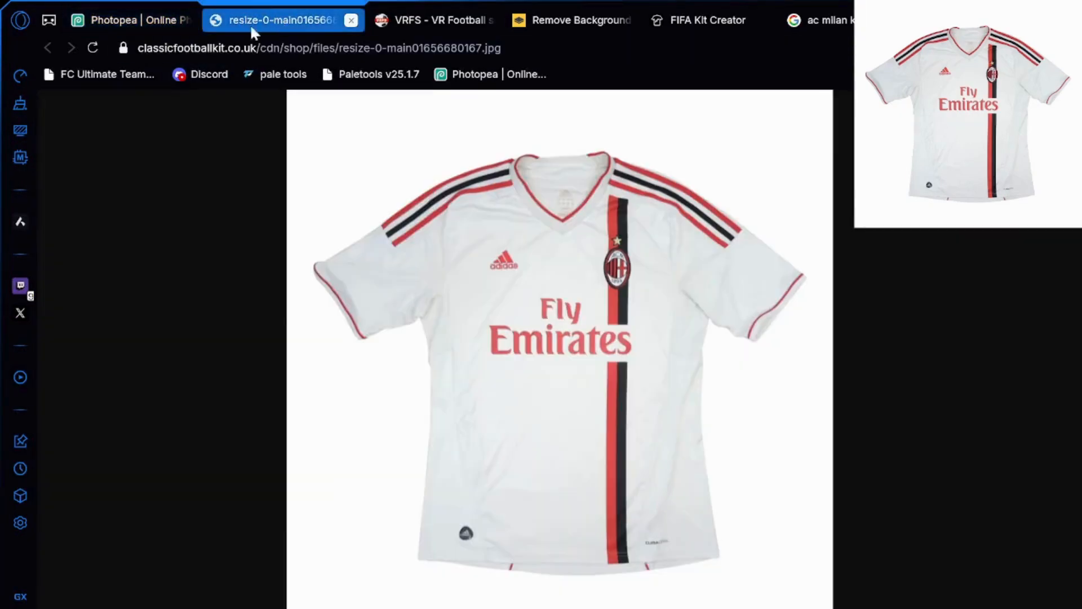
left_click(565, 204)
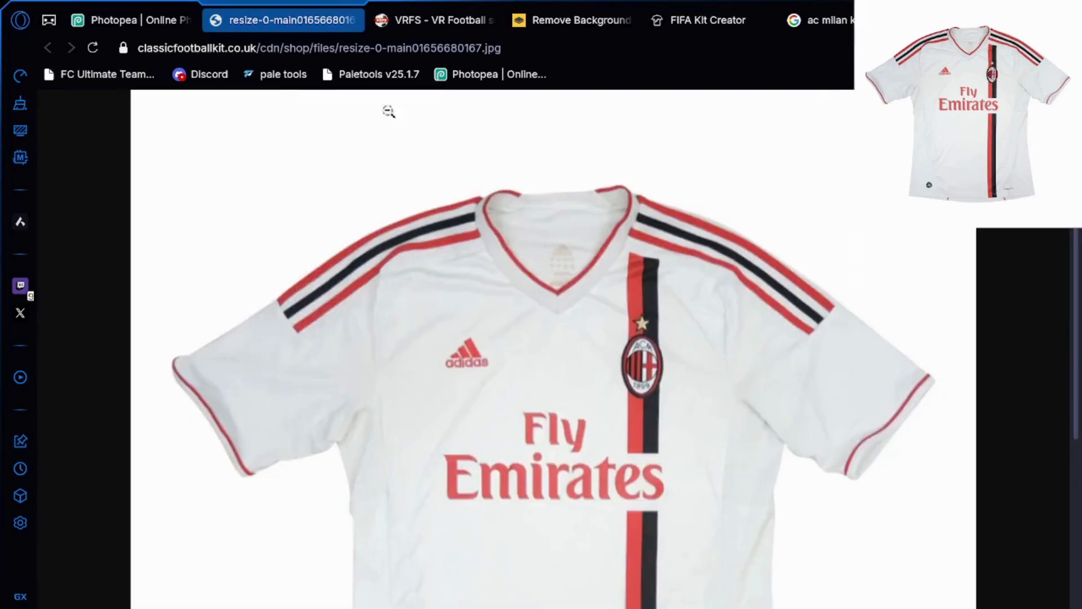
left_click(483, 215)
left_click(159, 8)
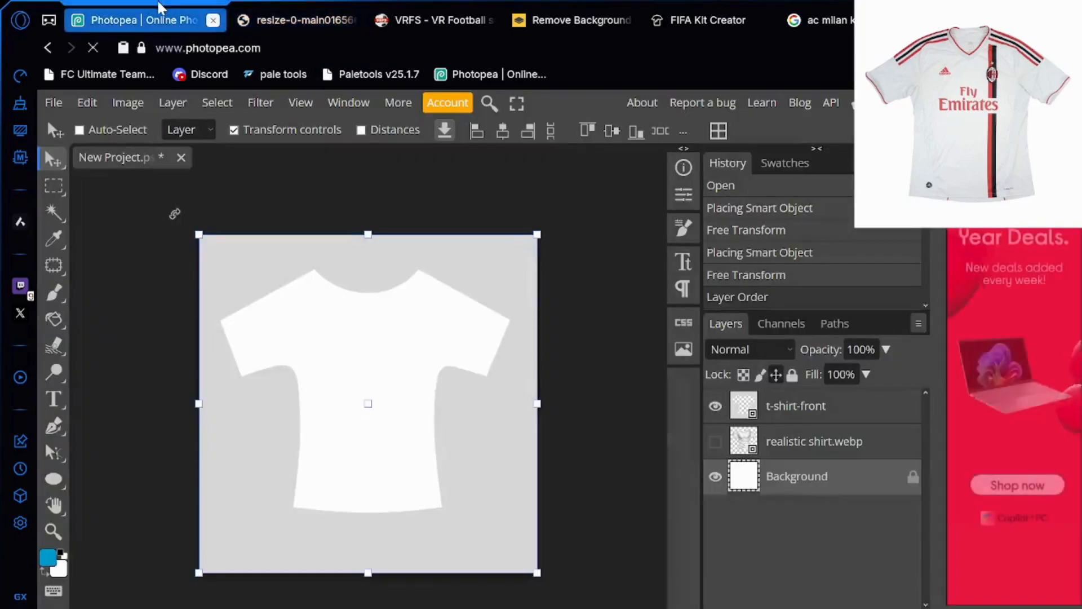
Find the n collar file in the vrfs kit textures folder and place it above the Background layer at 120% scale, aligned to the shirt
left_click(53, 102)
left_click(93, 189)
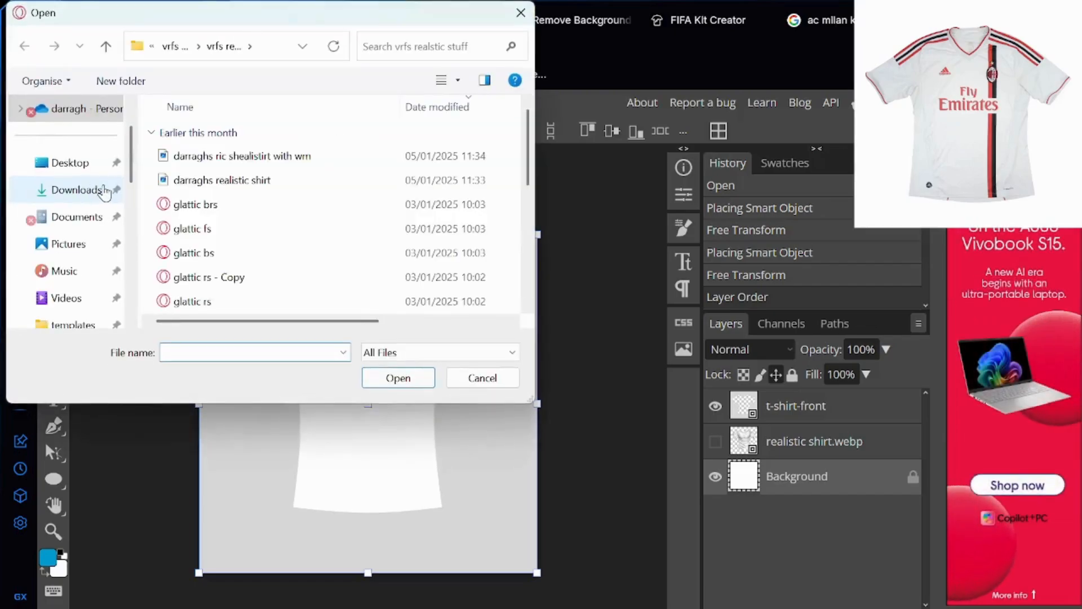
scroll(104, 192, "down", 3)
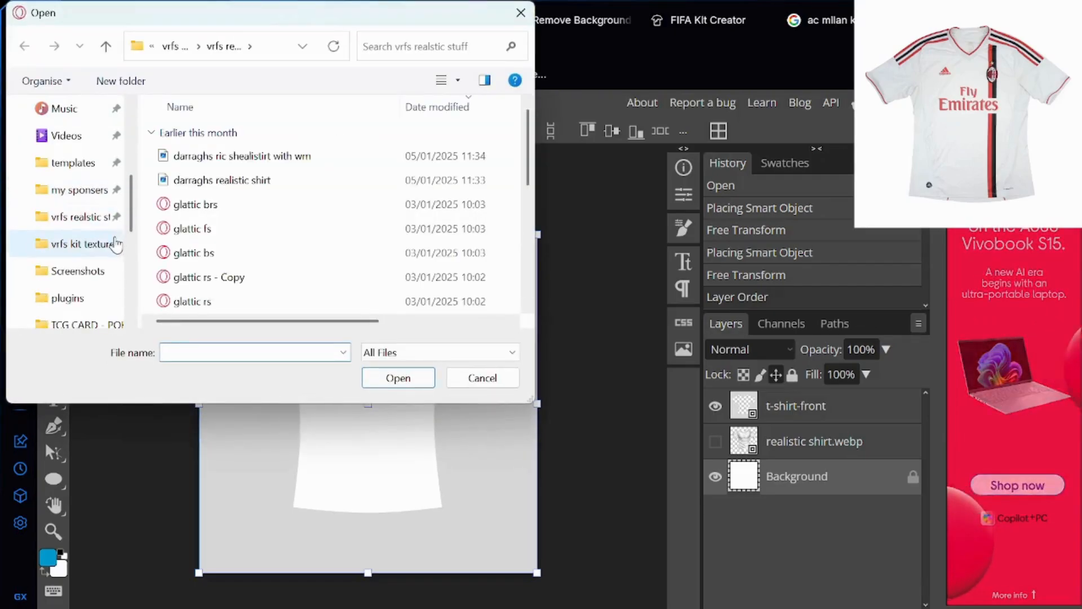
left_click(88, 244)
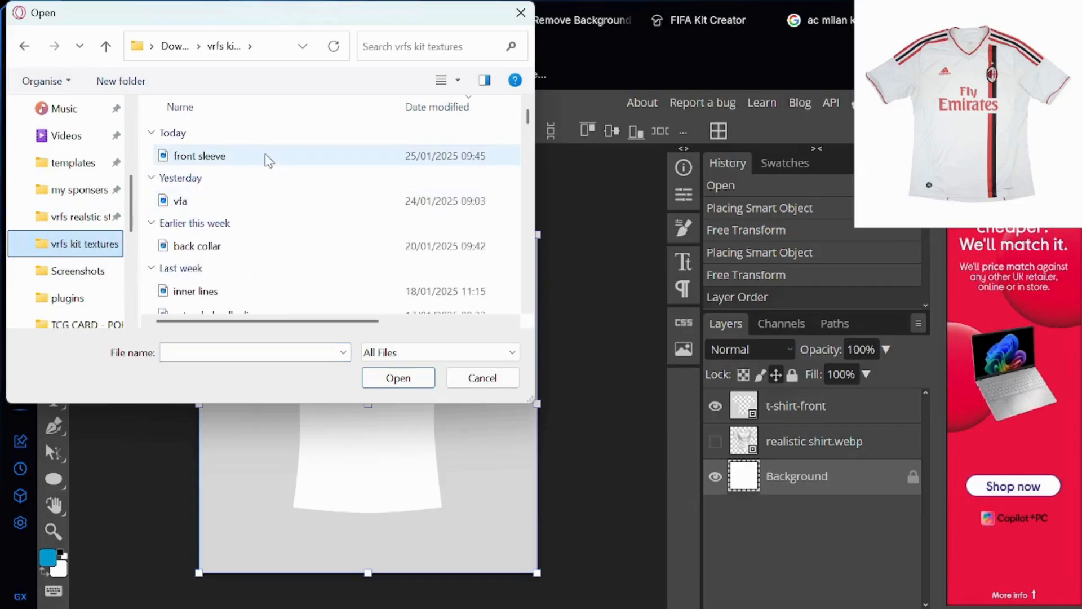
left_click(443, 52)
type("n")
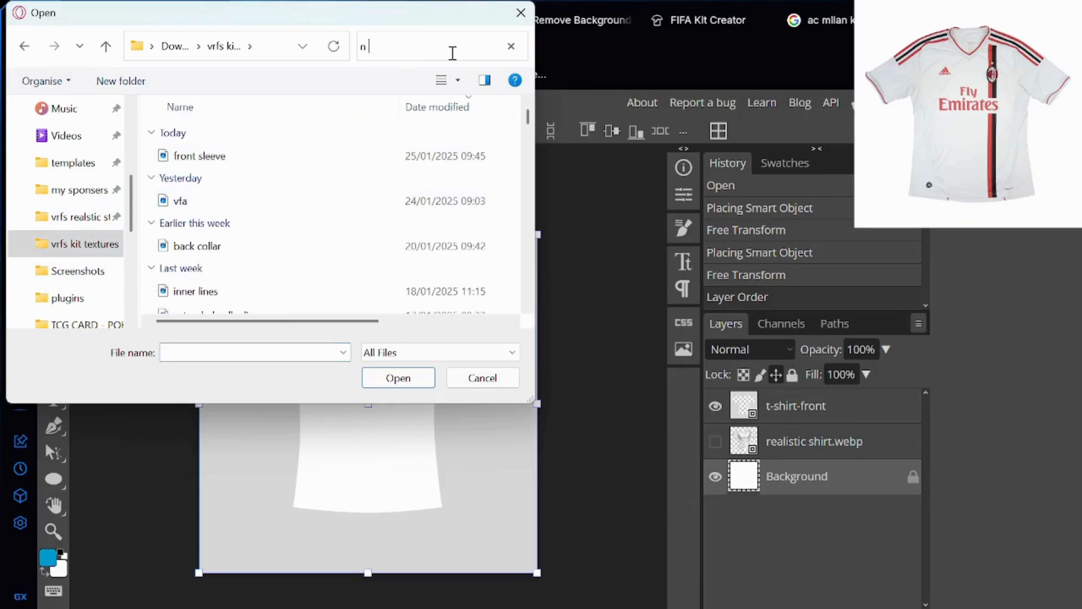
type(" collar")
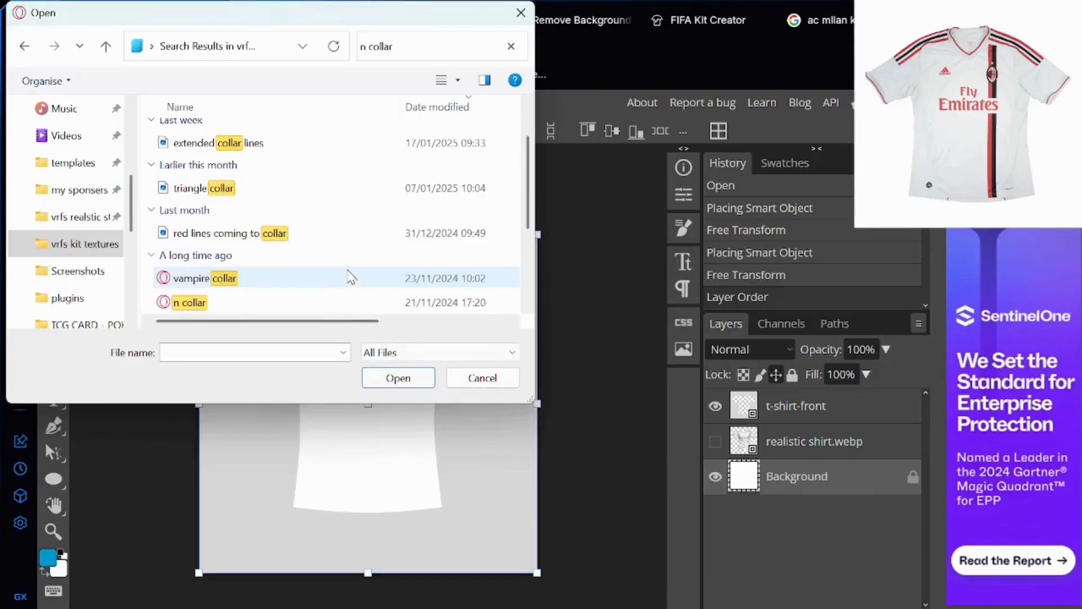
left_click(334, 305)
double_click(331, 303)
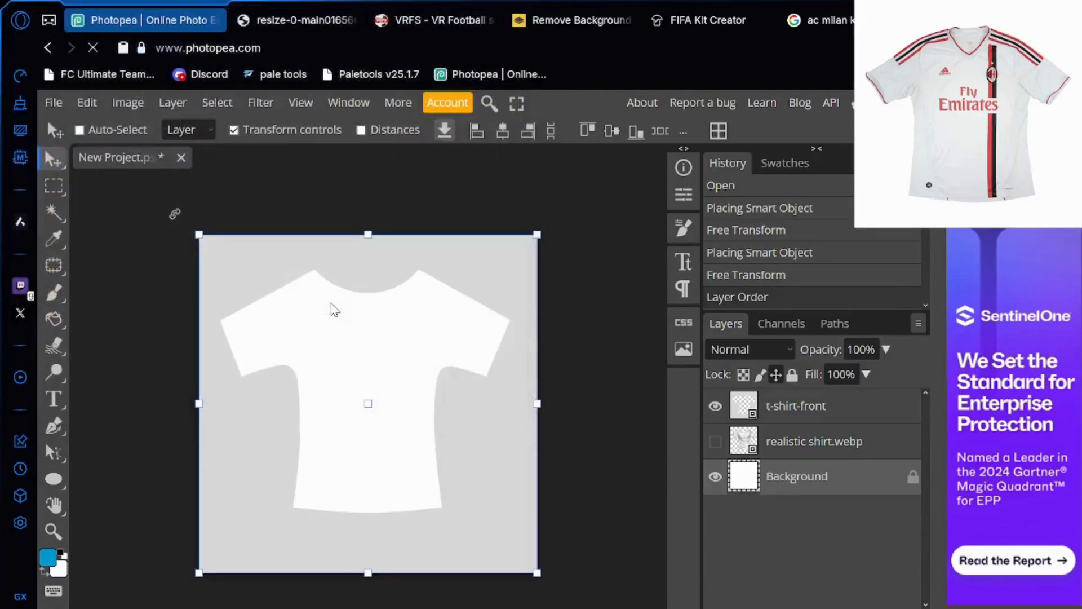
left_click_drag(381, 293, 381, 270)
left_click_drag(445, 516, 447, 573)
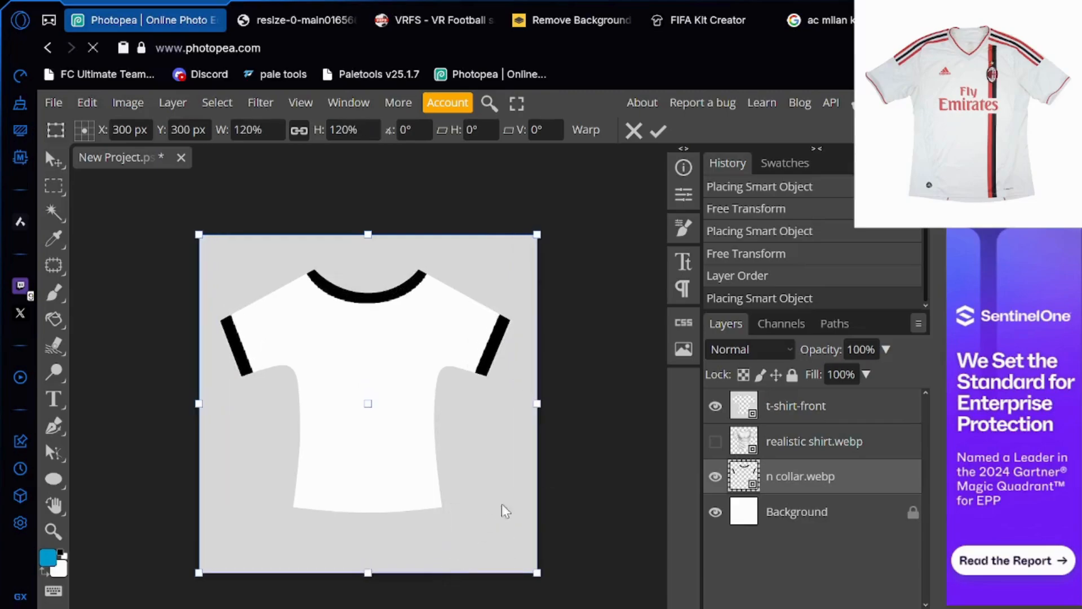
Compare the placed collar with the reference shirt and delete the n collar.webp layer
left_click(270, 8)
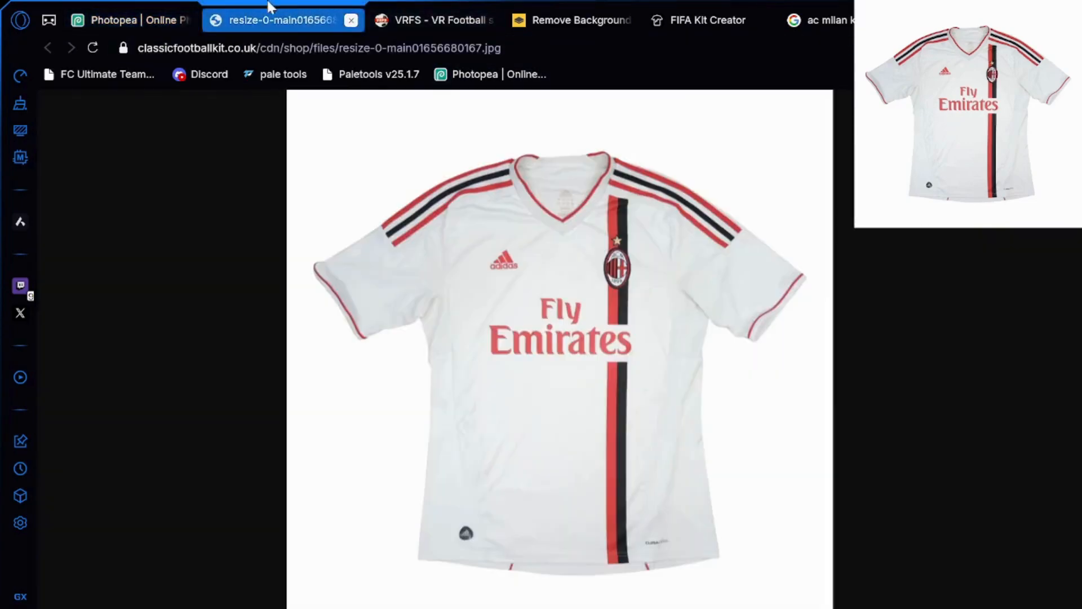
left_click(140, 6)
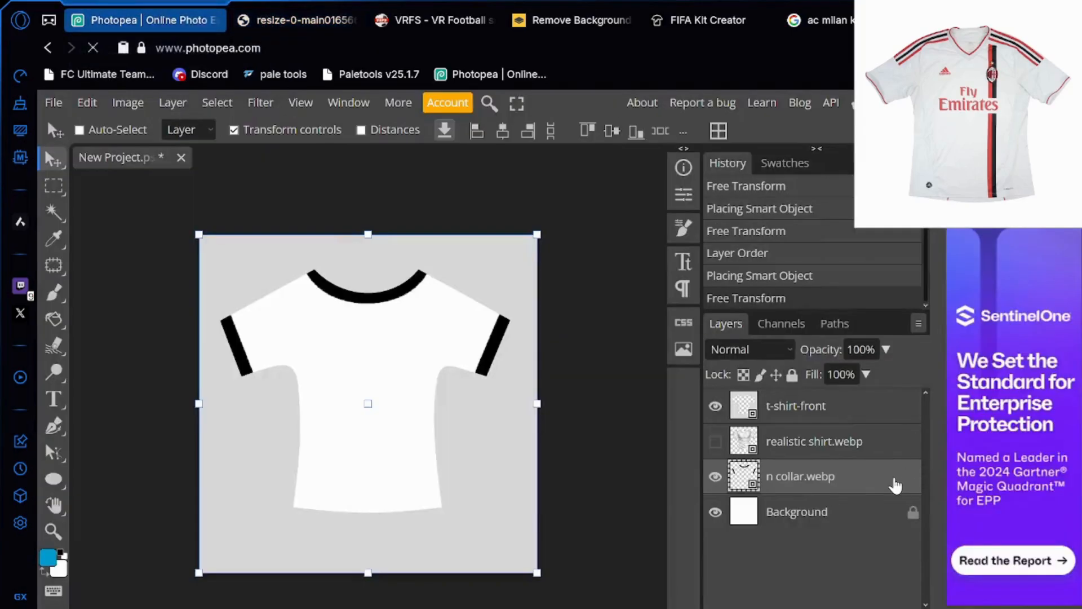
double_click(894, 483)
left_click(691, 229)
left_click(280, 9)
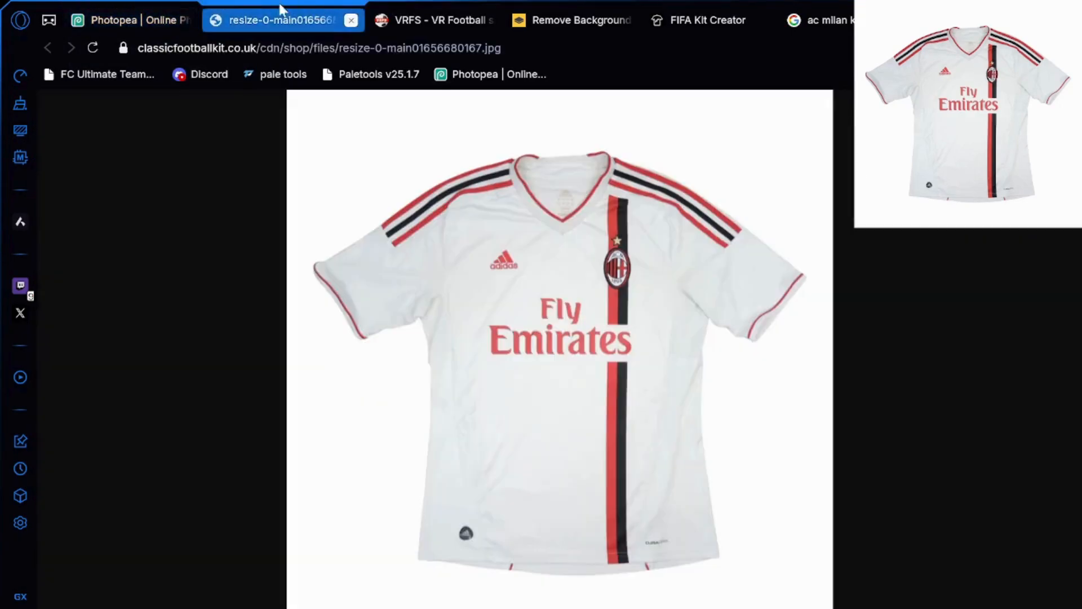
left_click(172, 8)
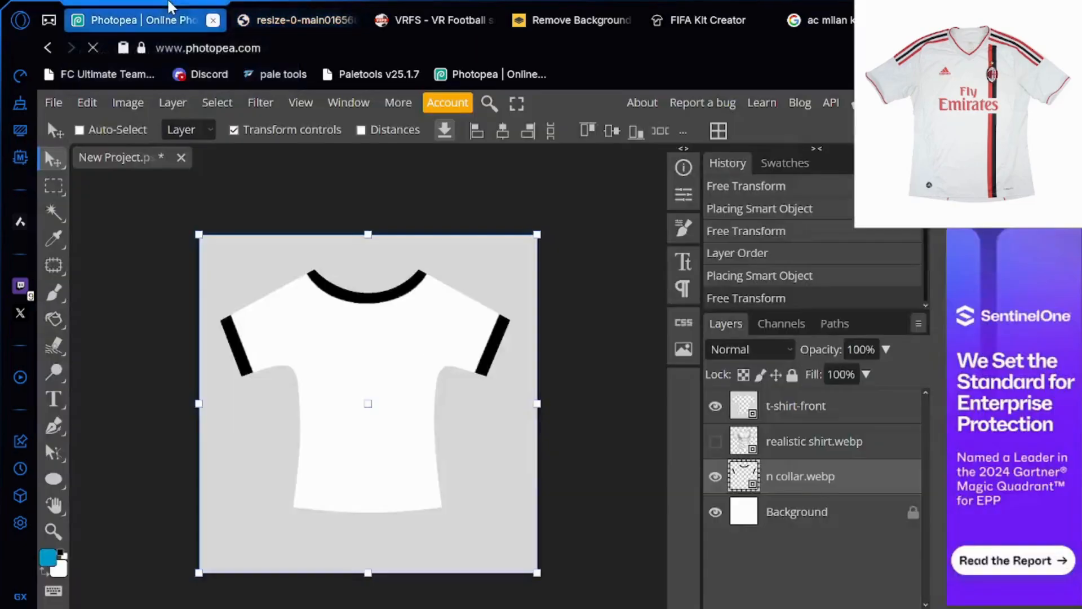
double_click(885, 476)
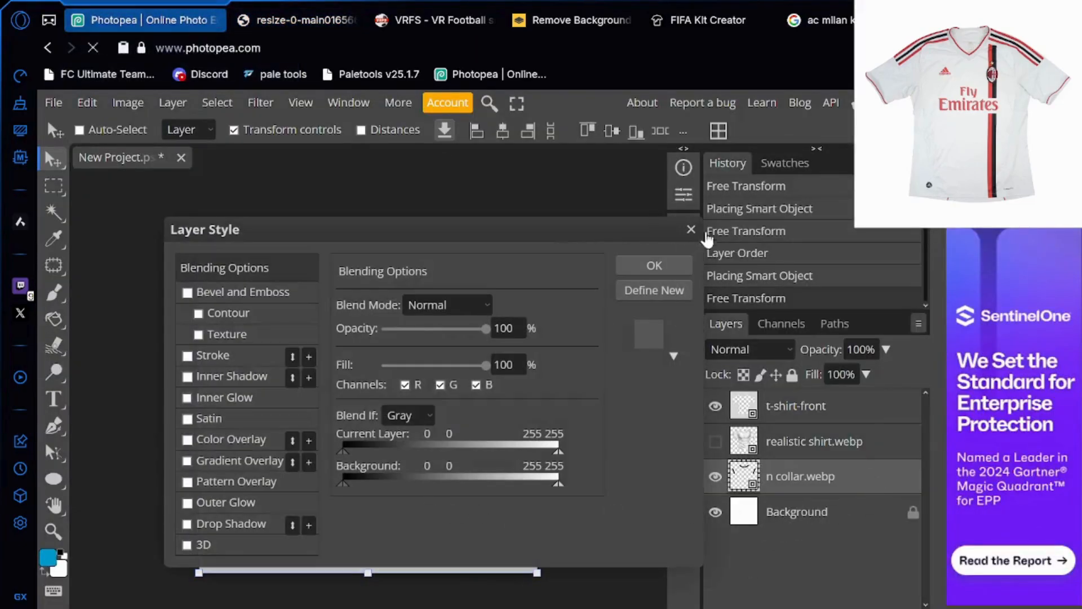
left_click(691, 229)
key("Delete")
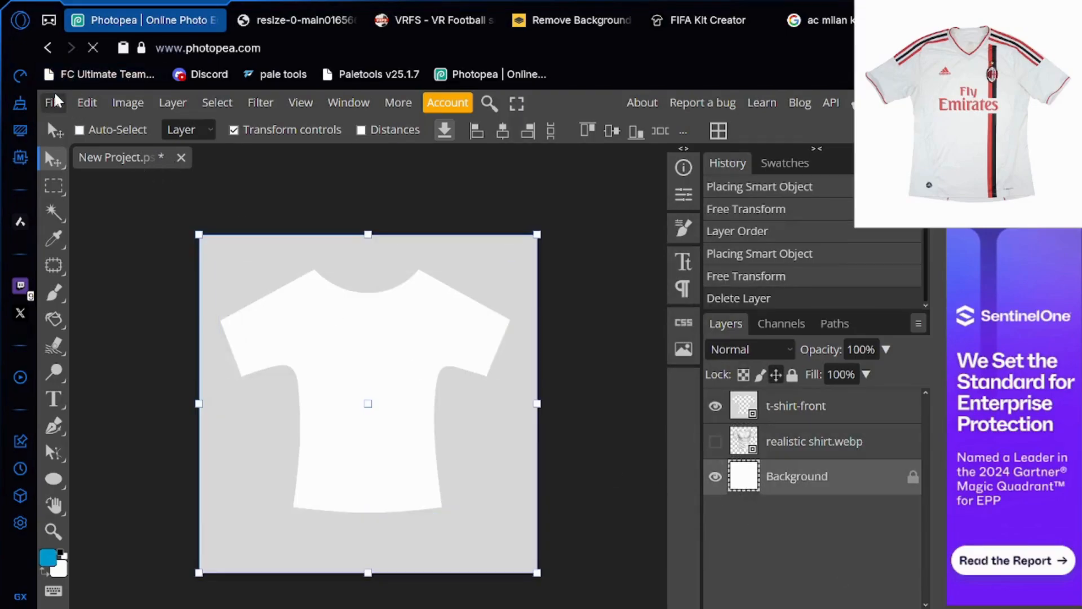
Start placing another file and search the vrfs kit textures folder for "collar"
left_click(54, 102)
left_click(129, 182)
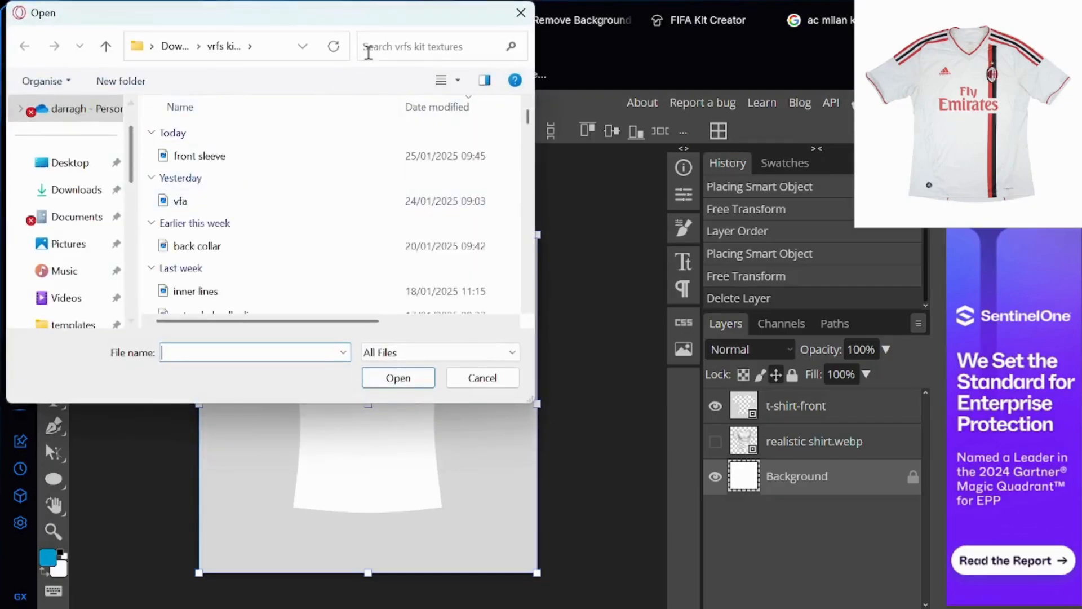
left_click(398, 43)
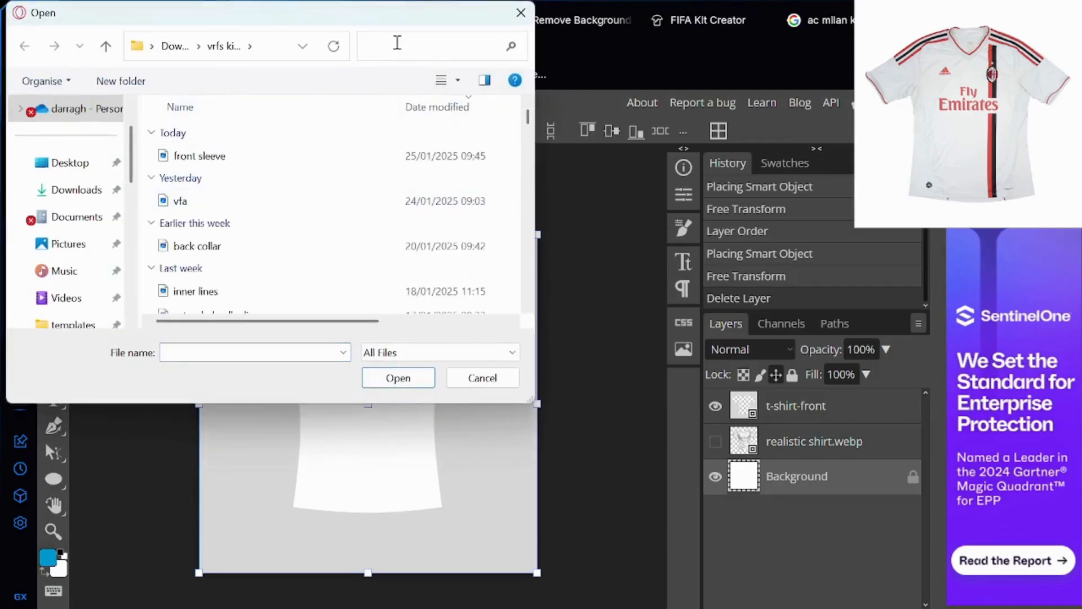
type("n col")
key("BackSpace")
key("BackSpace")
key("BackSpace")
key("BackSpace")
key("BackSpace")
type("c")
key("BackSpace")
key("BackSpace")
type("collar")
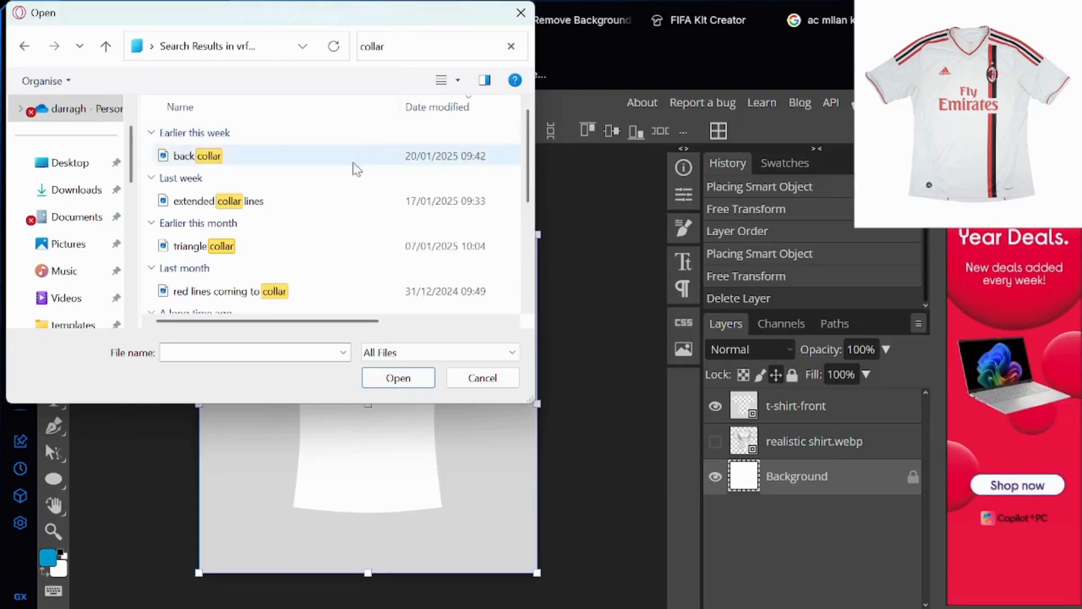
Place the collar with lines file above the Background layer of the project
scroll(273, 232, "down", 3)
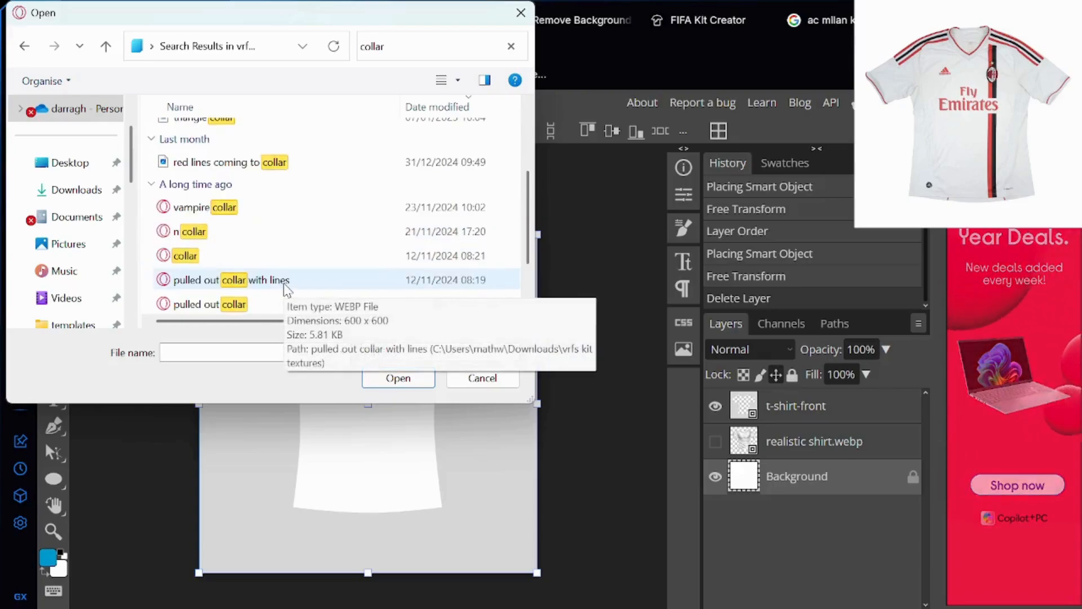
scroll(285, 285, "down", 2)
left_click(207, 254)
key("ctrl+a")
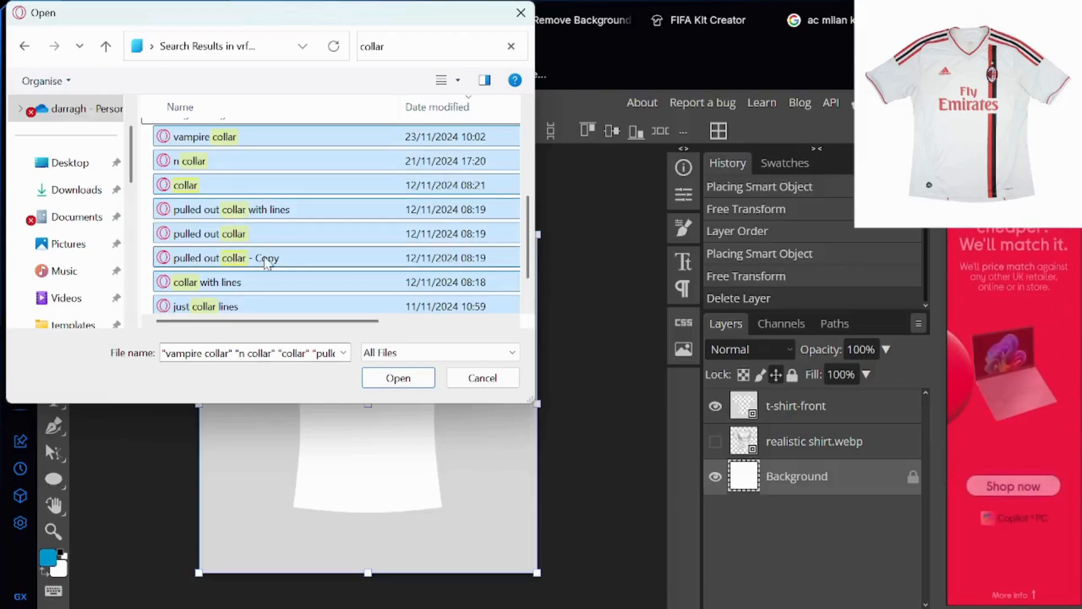
double_click(266, 282)
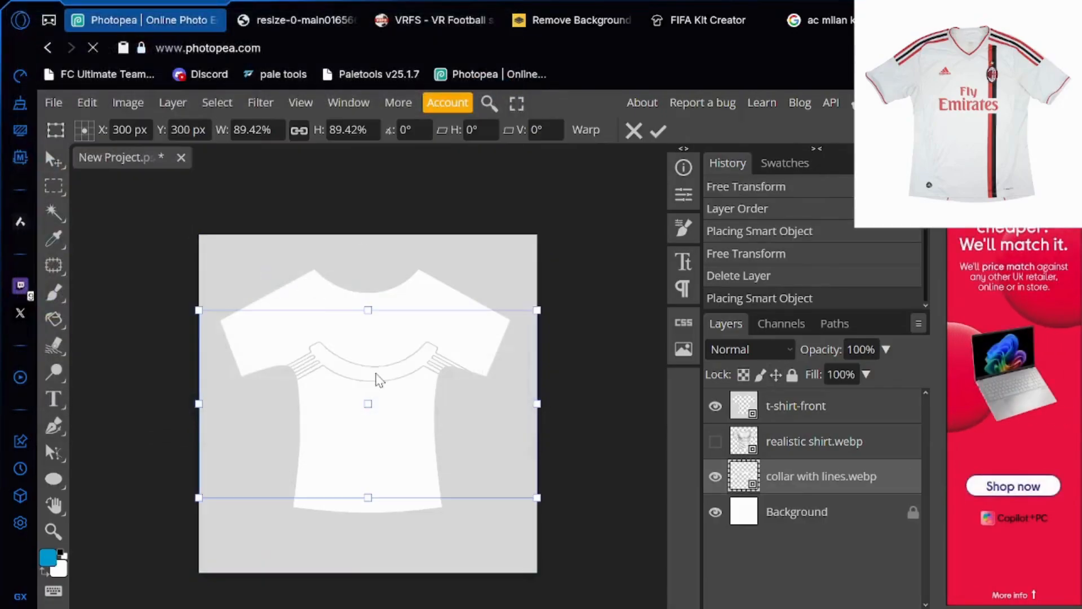
Try to fit the collar with lines layer to the shirt's neckline and sleeves, scaling it to 85.39%
left_click_drag(379, 380, 374, 301)
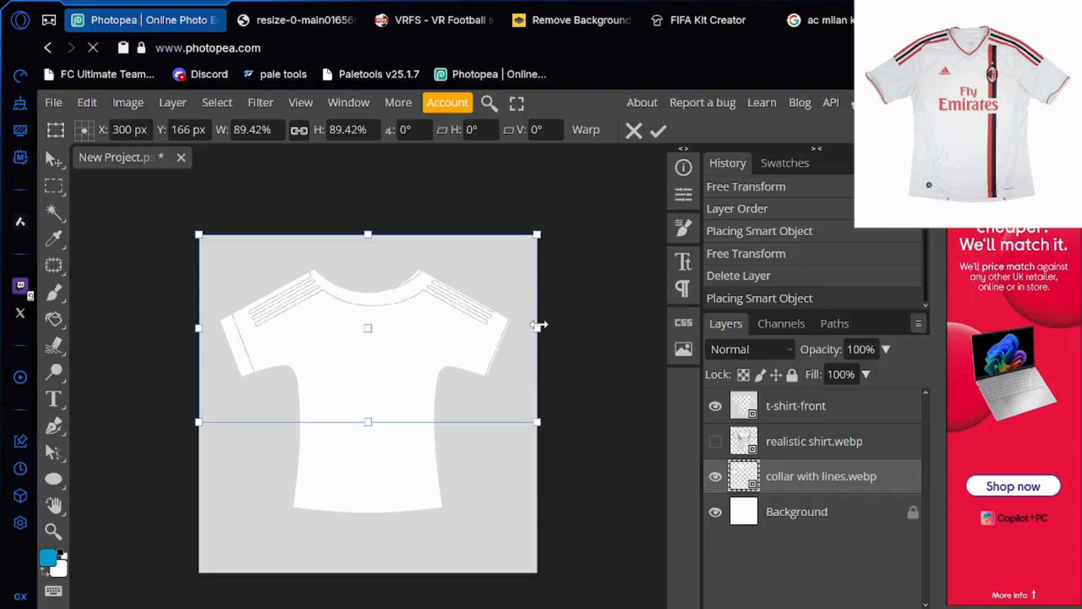
left_click_drag(539, 325, 522, 325)
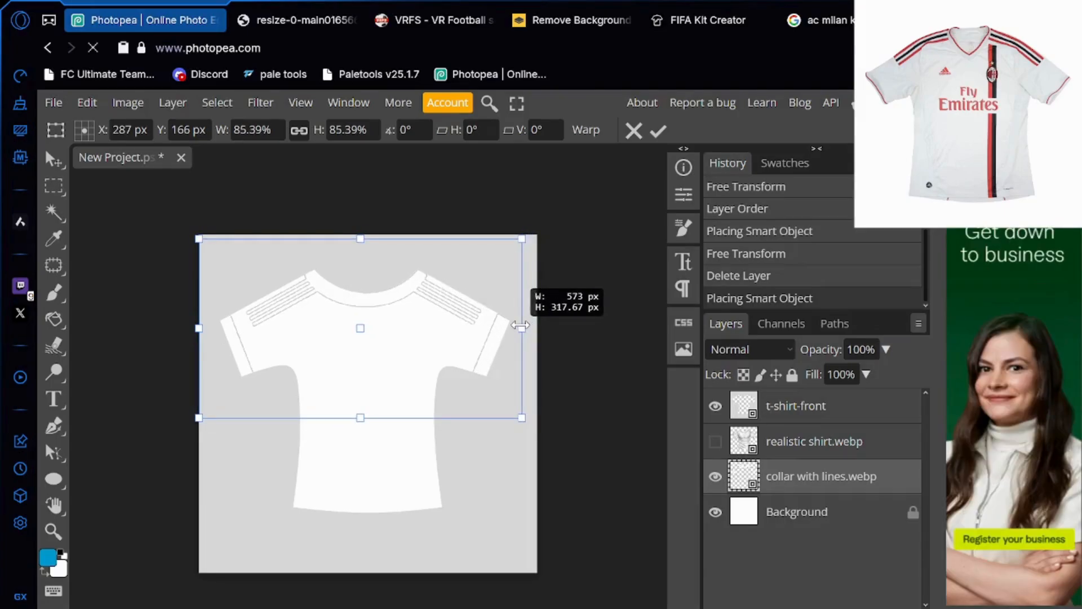
left_click_drag(521, 325, 475, 334)
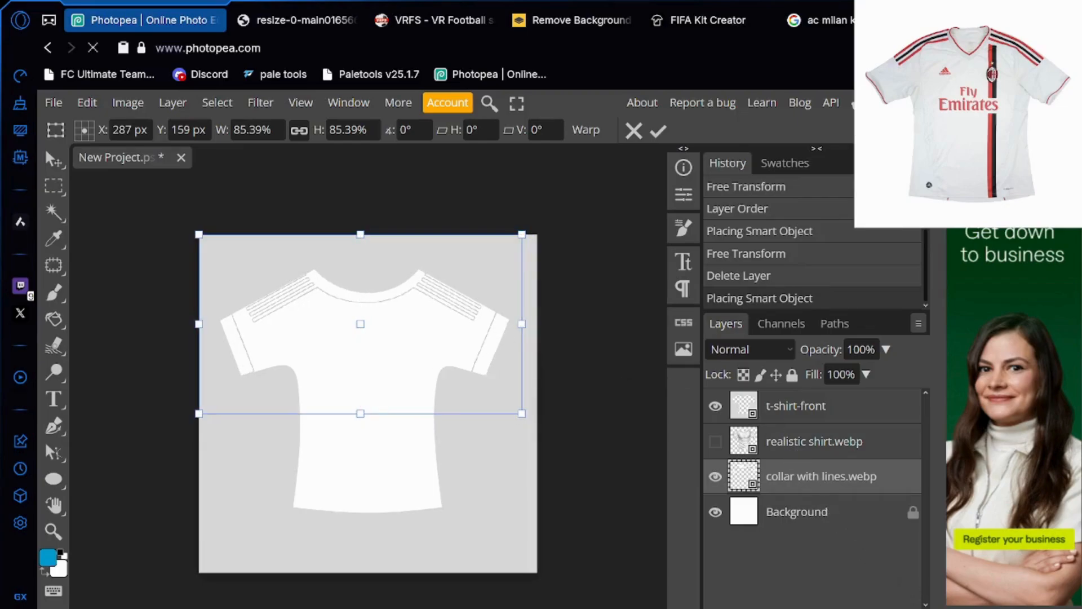
Delete the collar with lines.webp layer and make the Background layer active
key("Return")
key("Delete")
left_click(805, 476)
Try placing the extended collar lines file from the vrfs kit textures folder, and delete its layer again
left_click(53, 102)
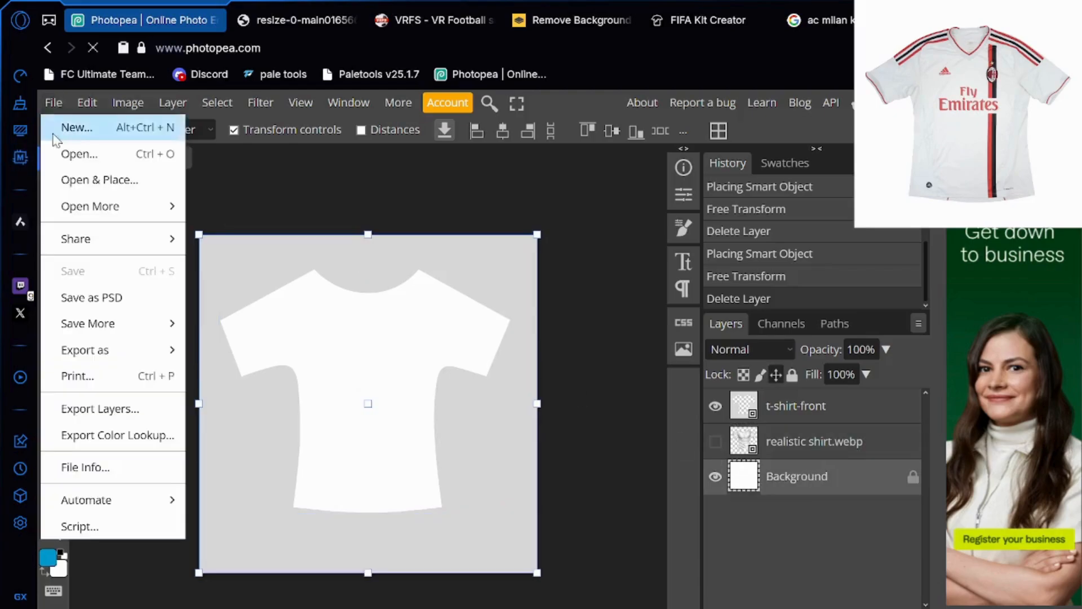
left_click(78, 180)
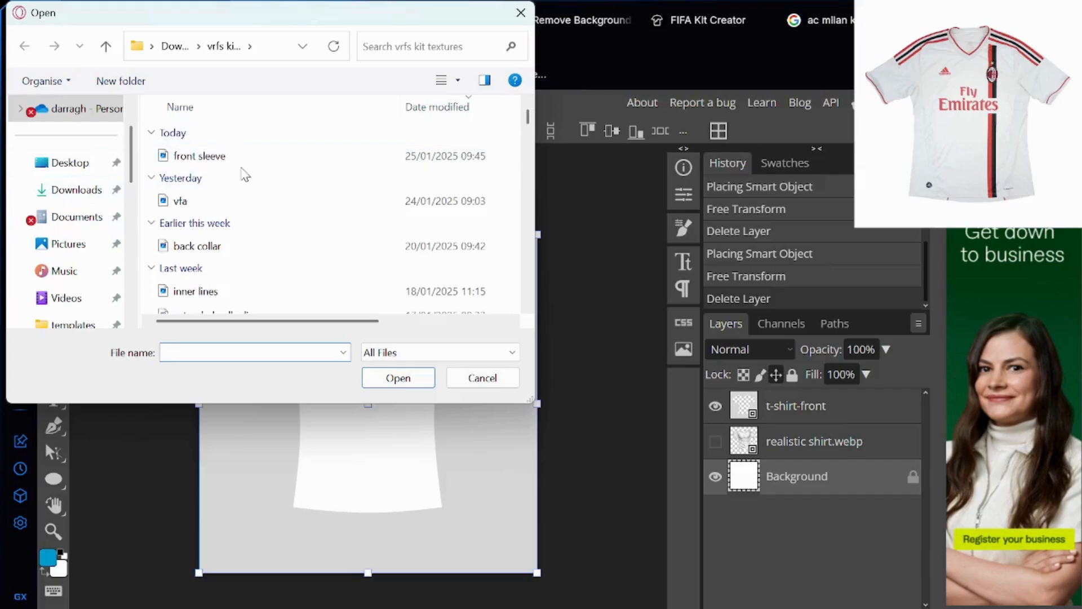
scroll(245, 172, "down", 1)
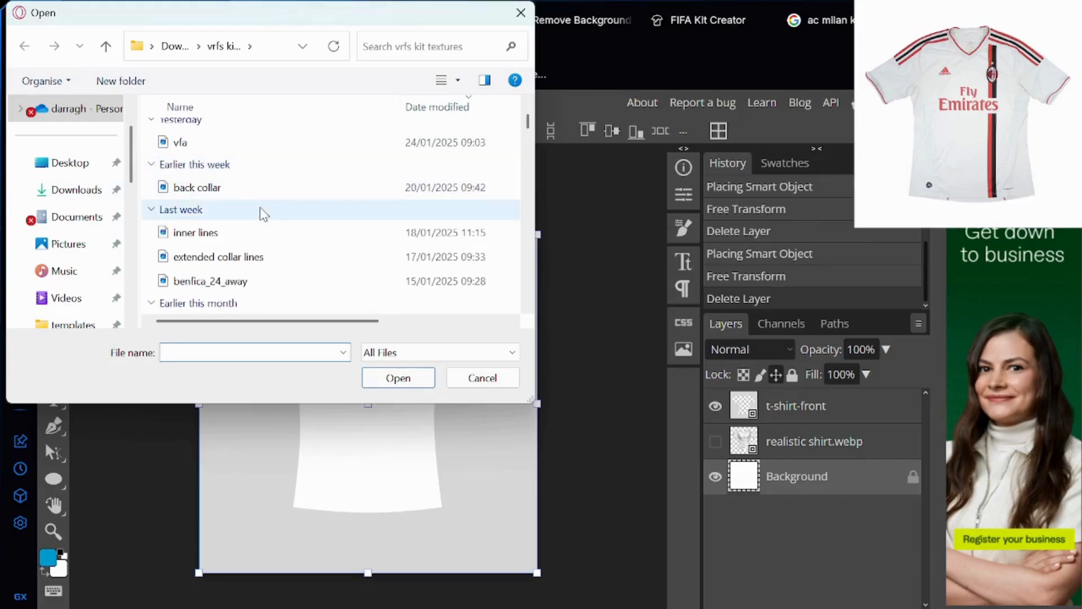
double_click(241, 257)
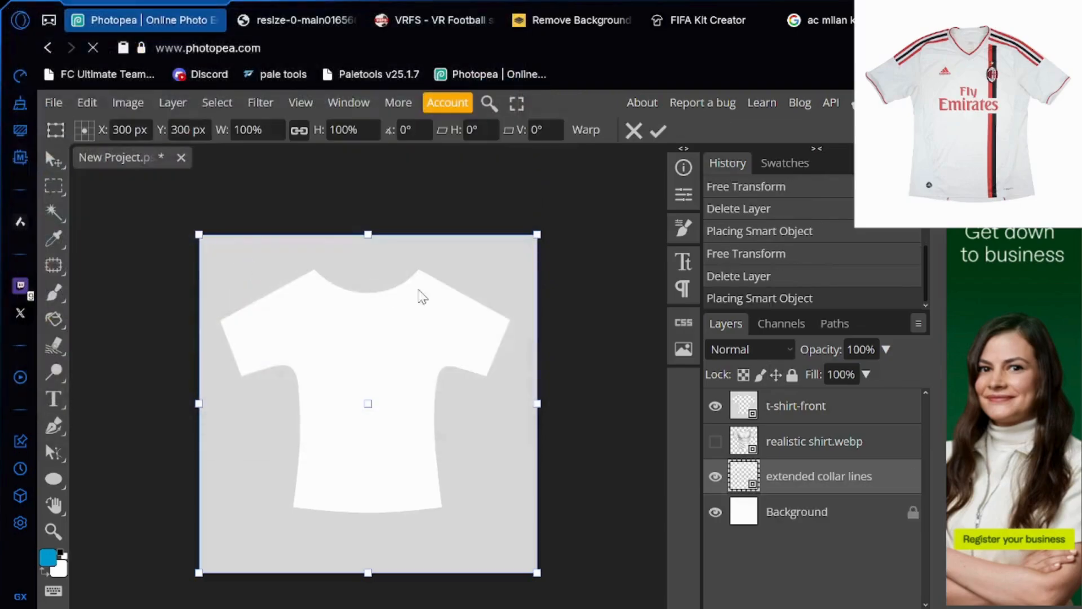
key("Delete")
left_click(793, 474)
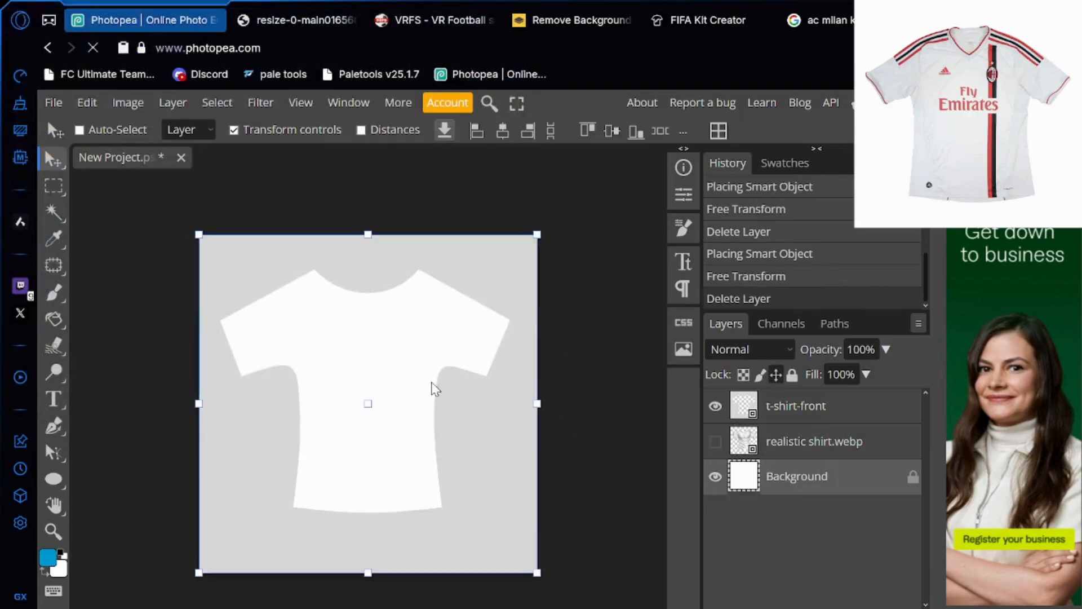
Start placing files and choose just collar lines in the vrfs kit textures folder
left_click(46, 102)
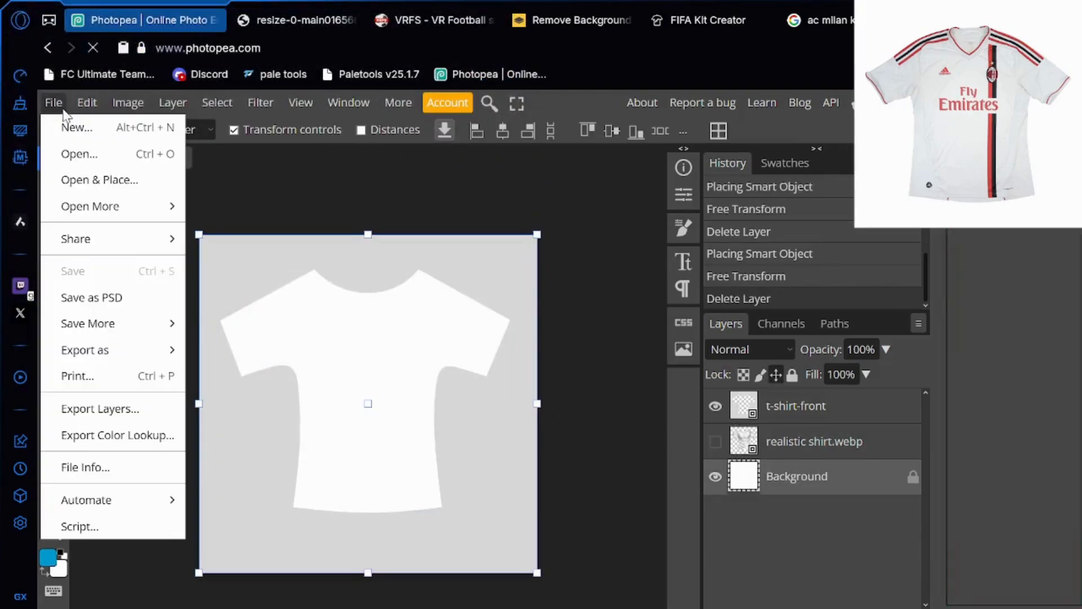
left_click(117, 180)
scroll(309, 180, "down", 10)
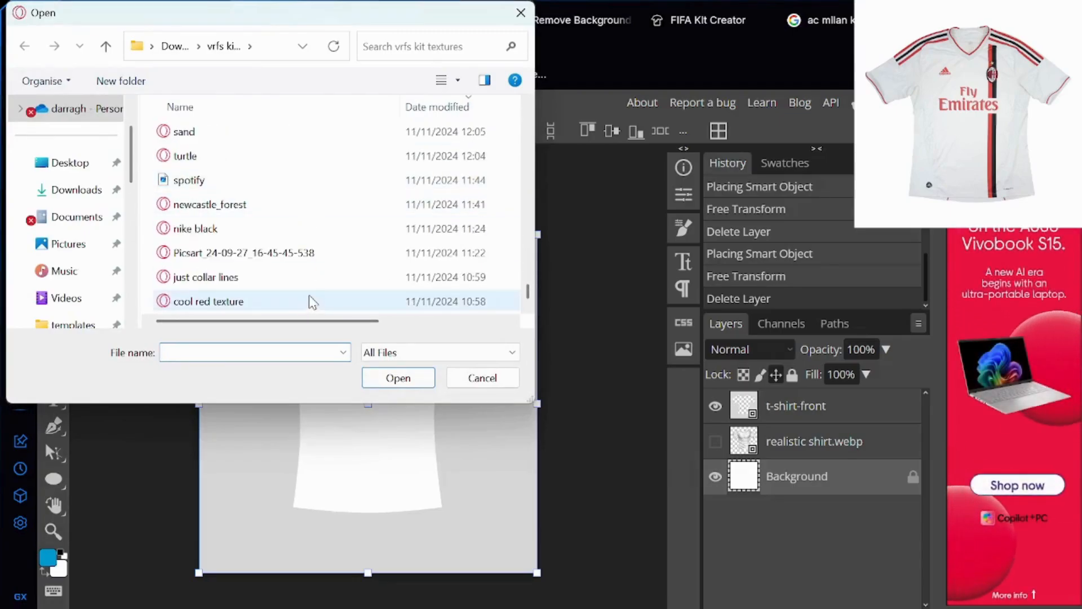
left_click(310, 277)
Find n collar in the folder, add it to the file selection, and place both files above the Background layer
scroll(293, 277, "up", 1)
scroll(292, 277, "up", 10)
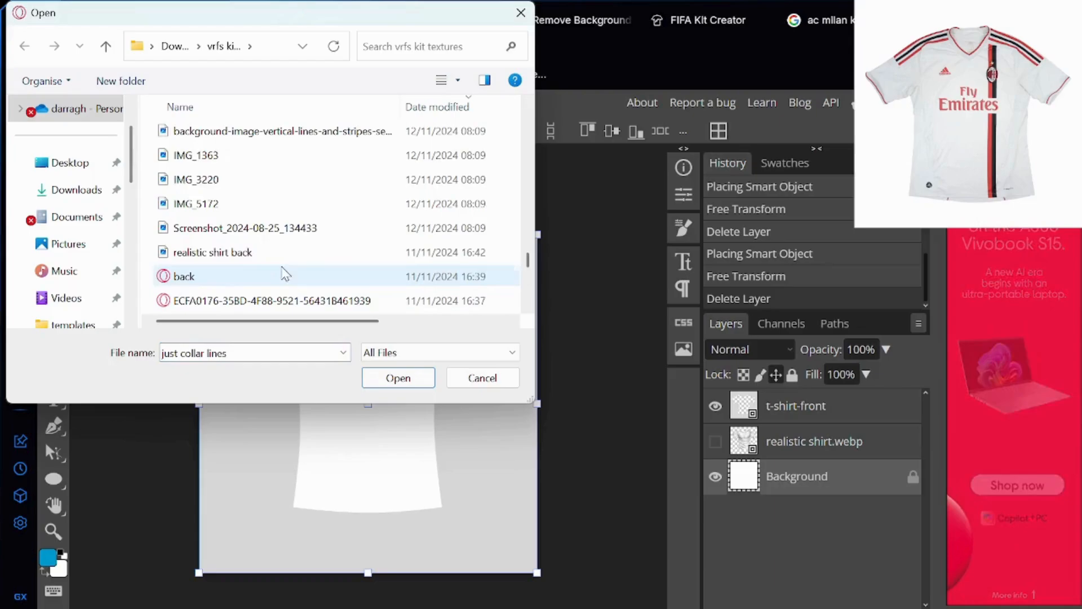
scroll(267, 261, "down", 1)
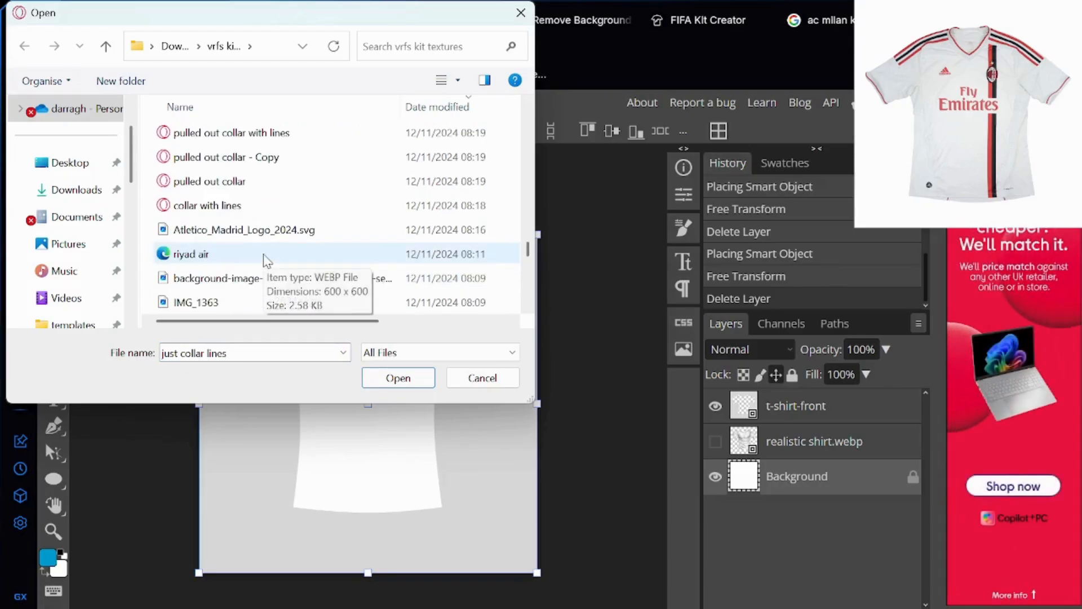
scroll(266, 260, "down", 5)
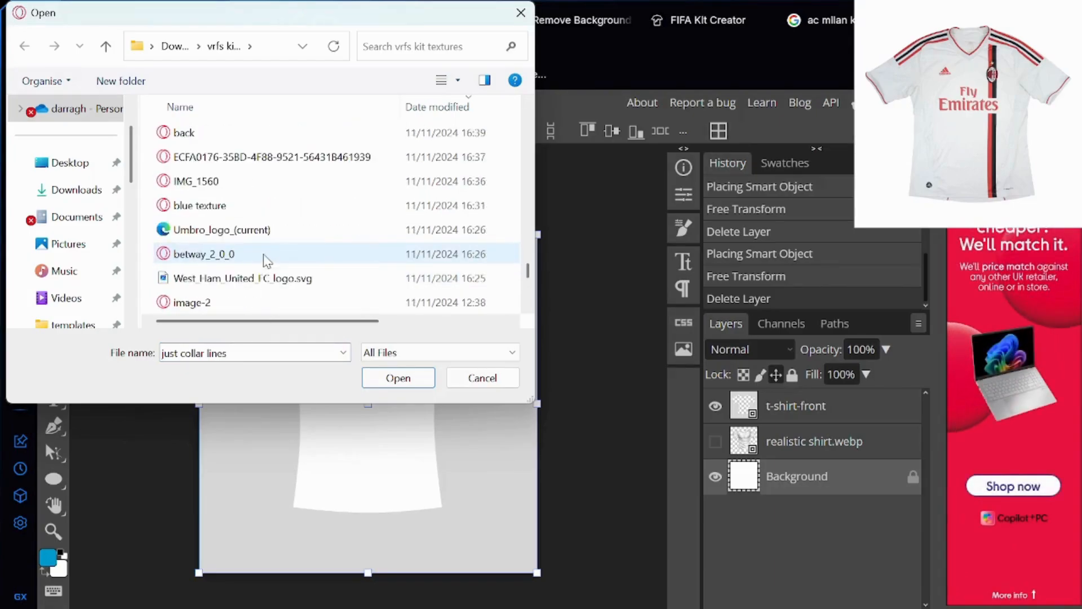
scroll(267, 262, "down", 2)
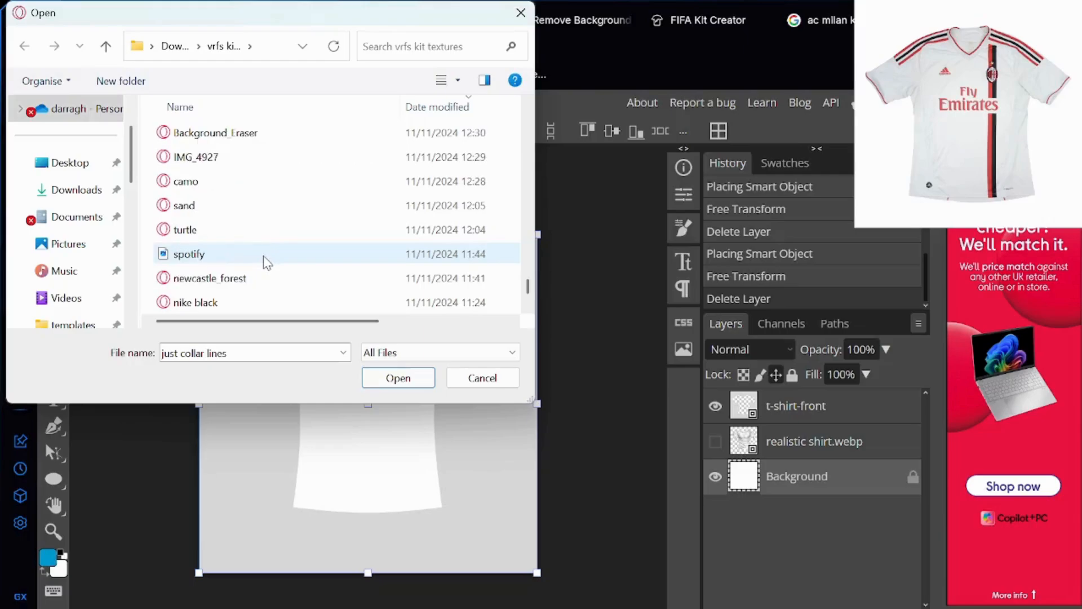
scroll(267, 262, "up", 8)
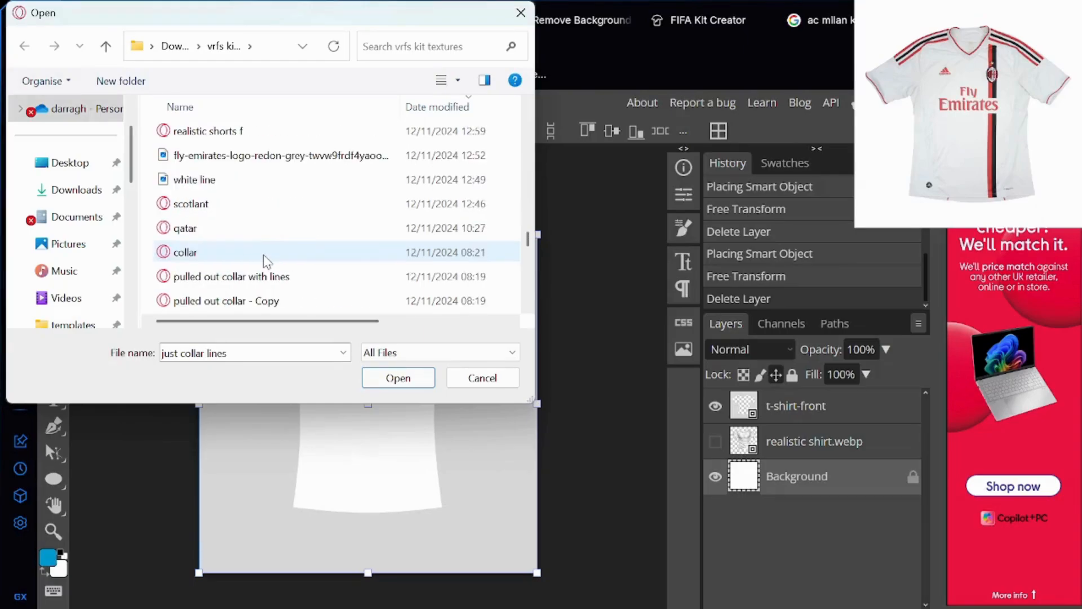
scroll(263, 258, "up", 2)
scroll(261, 257, "up", 4)
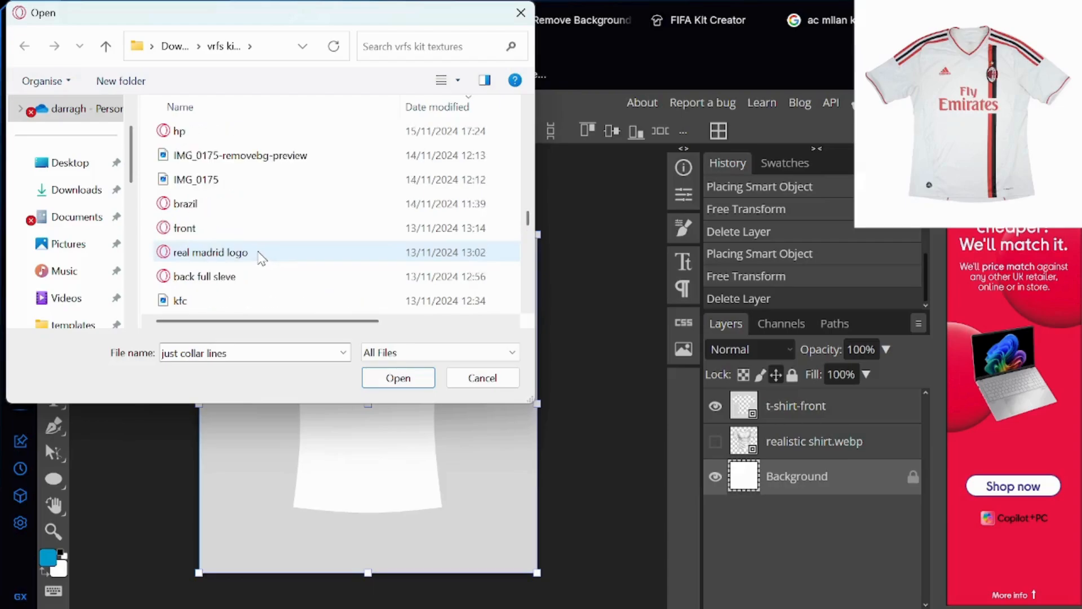
scroll(261, 257, "up", 2)
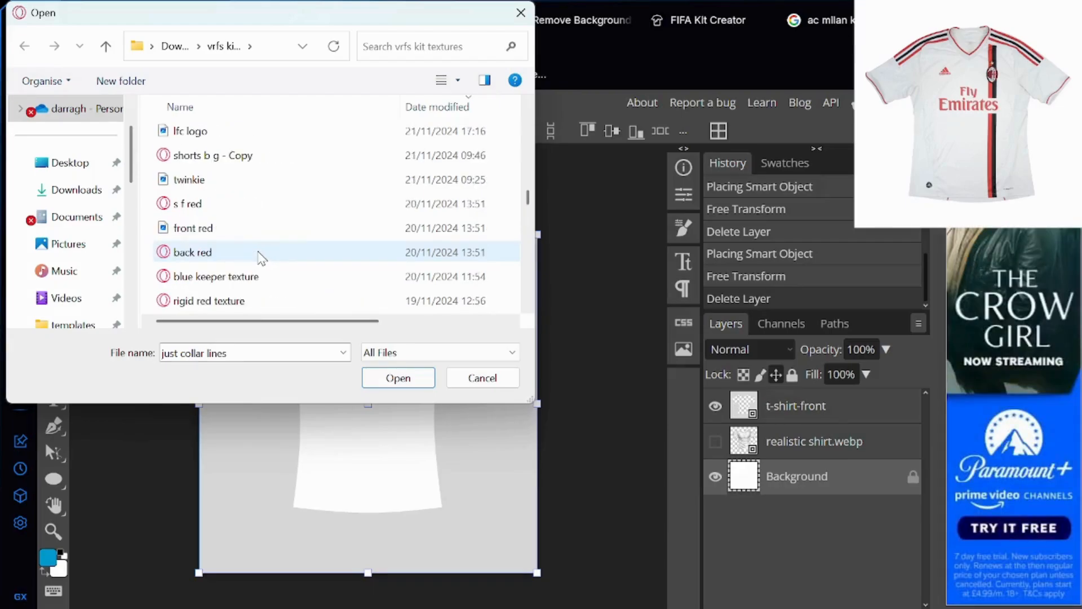
scroll(246, 255, "up", 1)
left_click(181, 179, "ctrl")
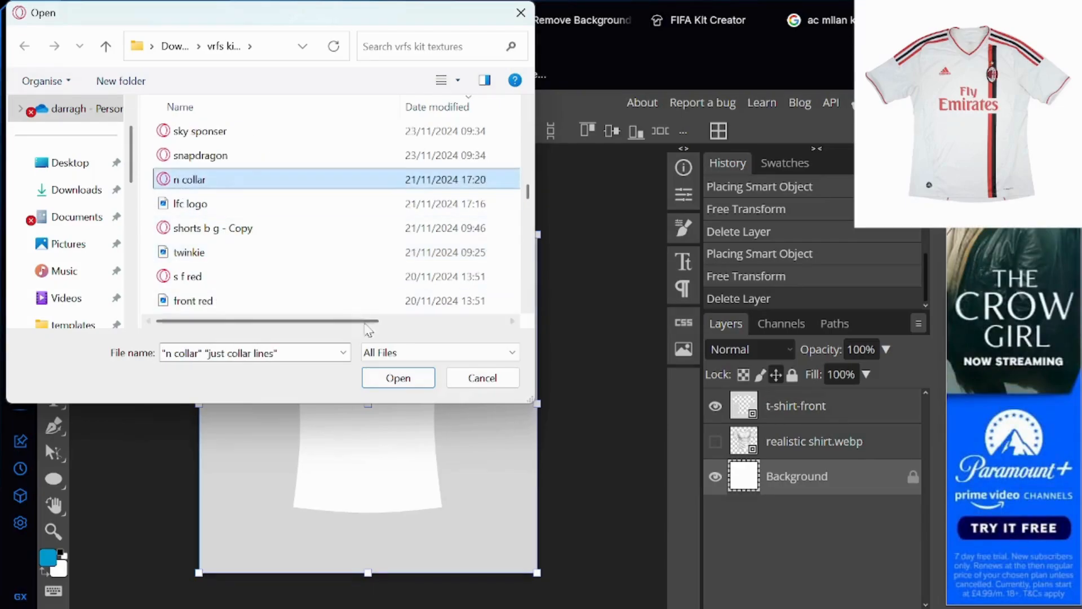
left_click(398, 378)
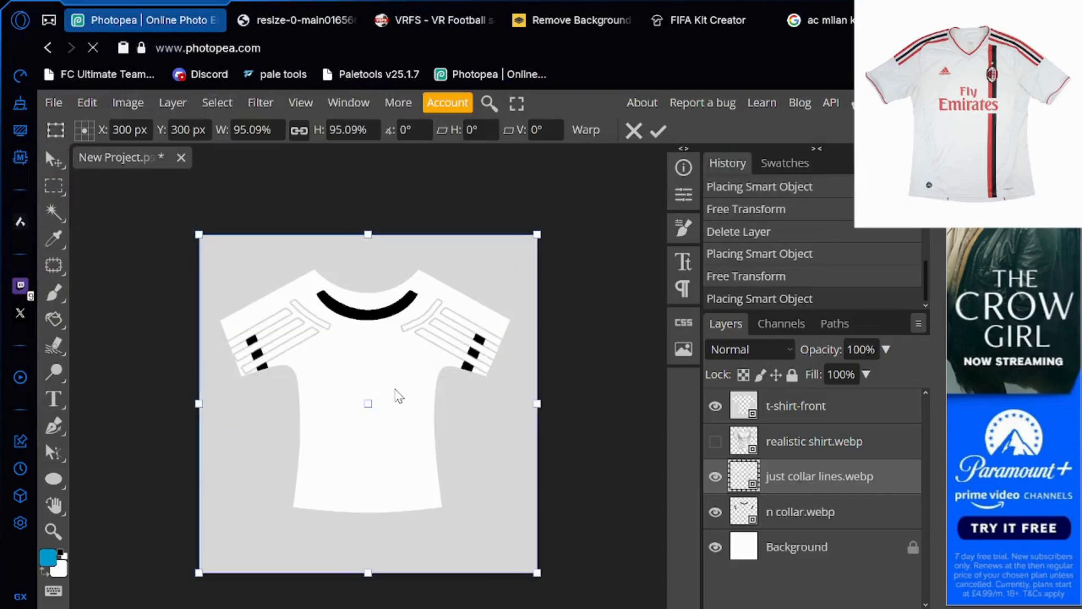
Scale the n collar.webp layer to 120% so it lines up with the shirt's neckline and sleeve ends
left_click(840, 518)
left_click_drag(469, 408, 472, 378)
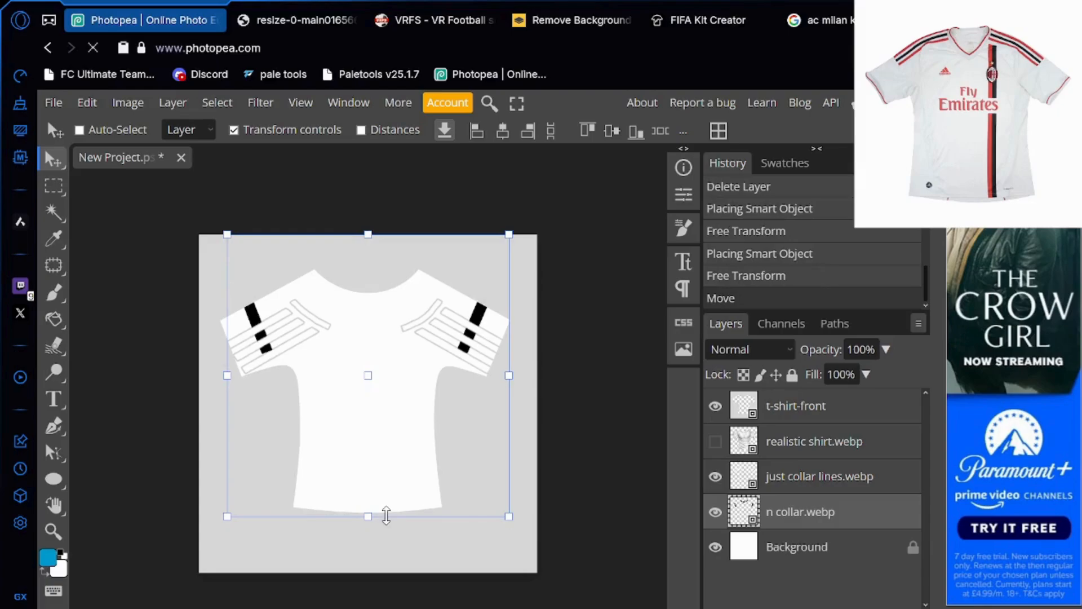
left_click_drag(379, 513, 421, 573)
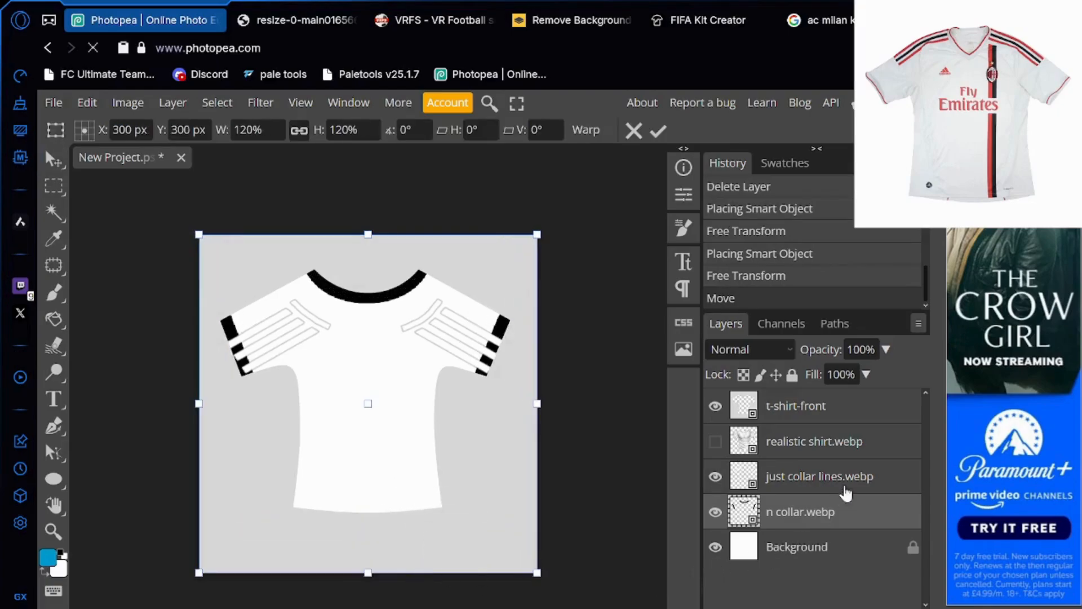
Scale the just collar lines.webp layer to about 77.5% and move it so the stripes sit on both shoulders
left_click(910, 472)
key("ctrl+alt+t")
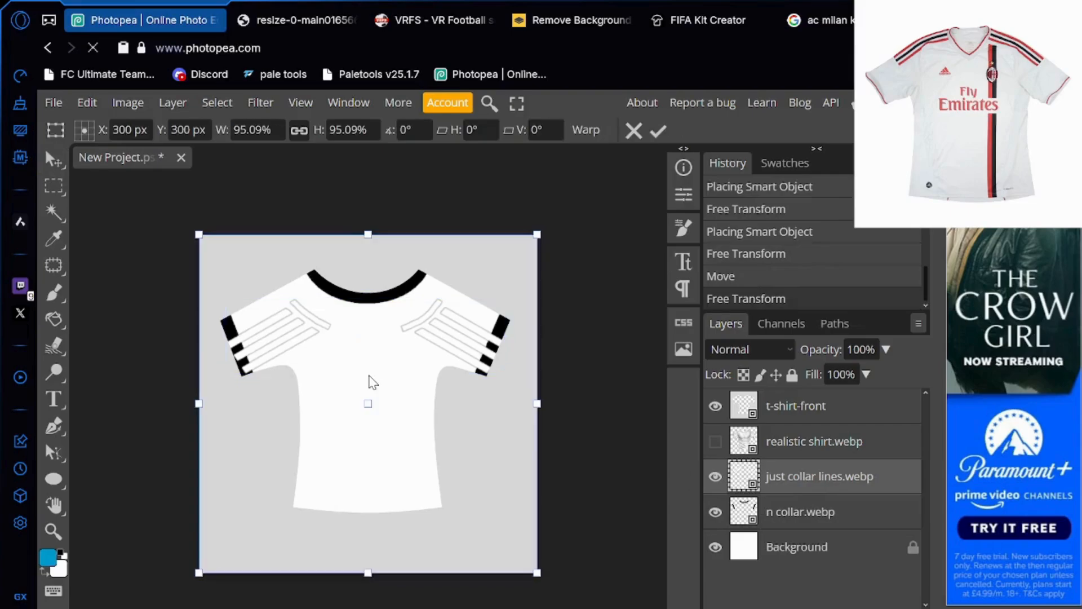
left_click_drag(363, 234, 373, 297)
left_click_drag(407, 355, 411, 326)
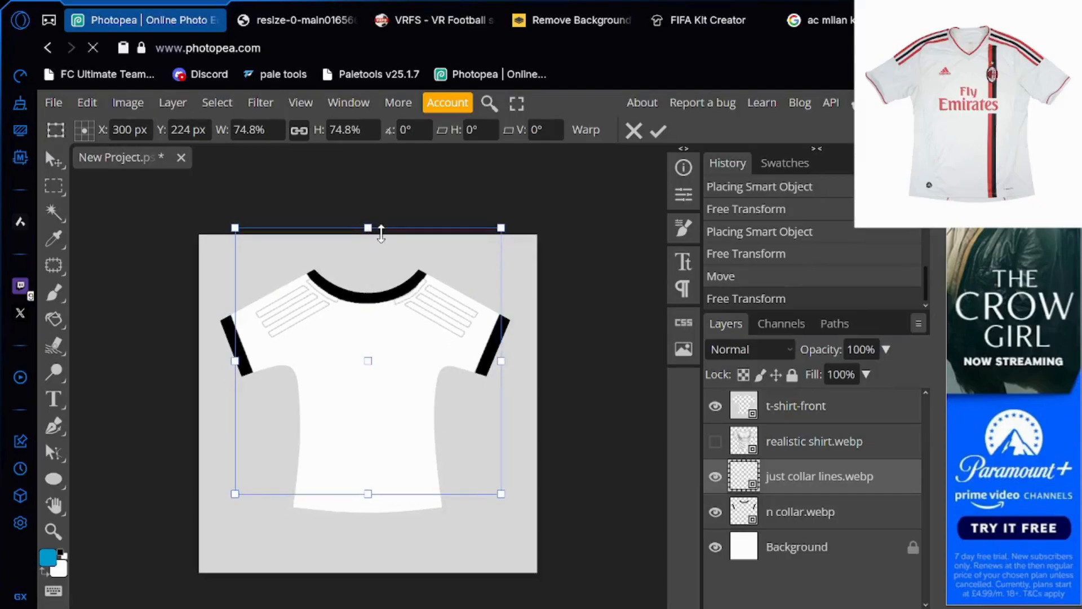
left_click_drag(381, 231, 393, 256)
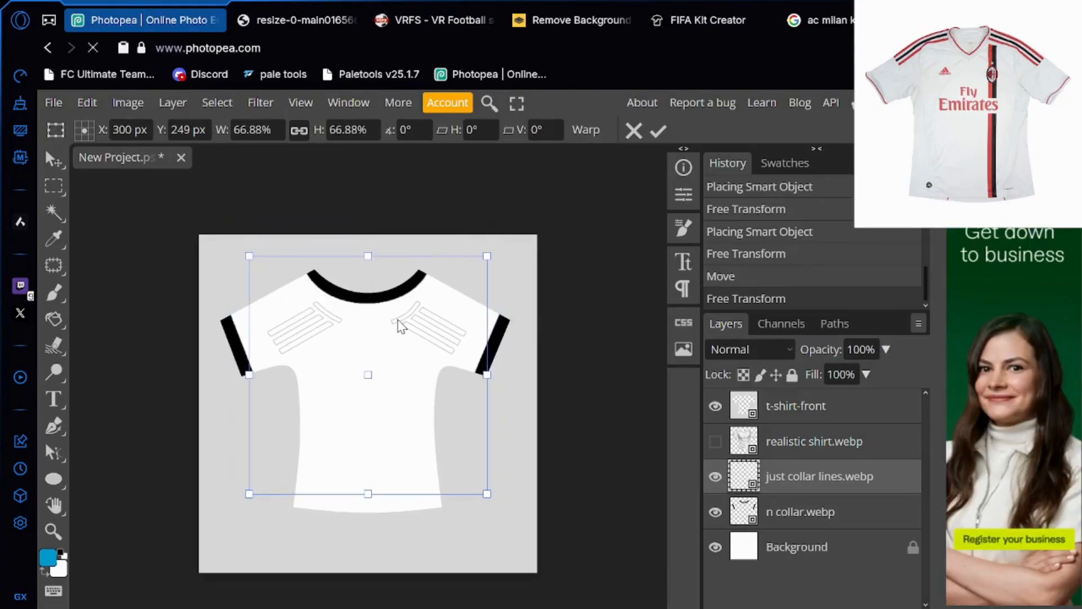
left_click_drag(419, 361, 413, 340)
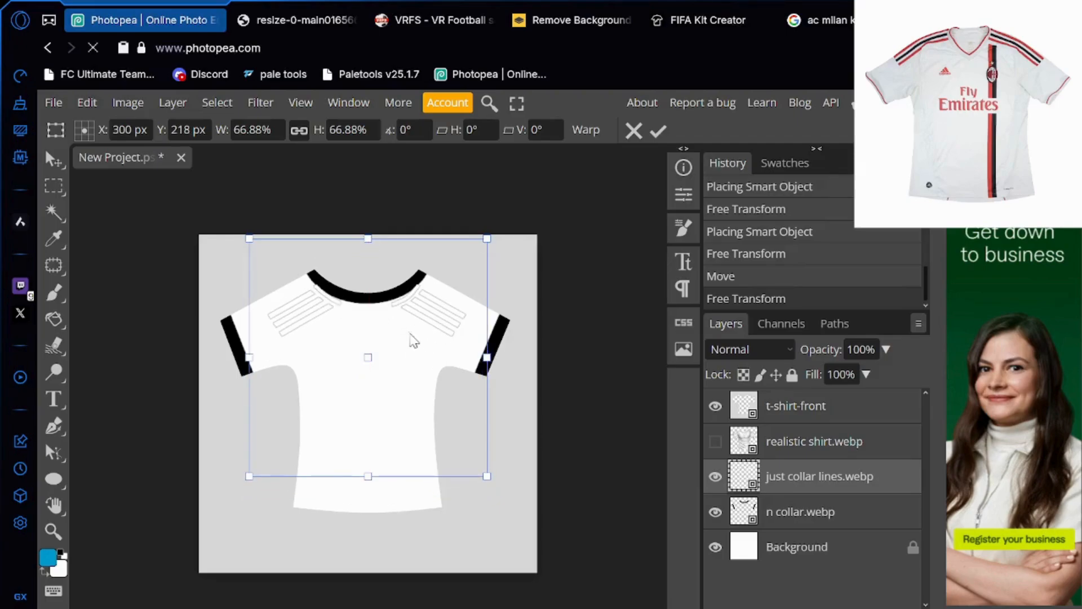
left_click_drag(380, 237, 376, 225)
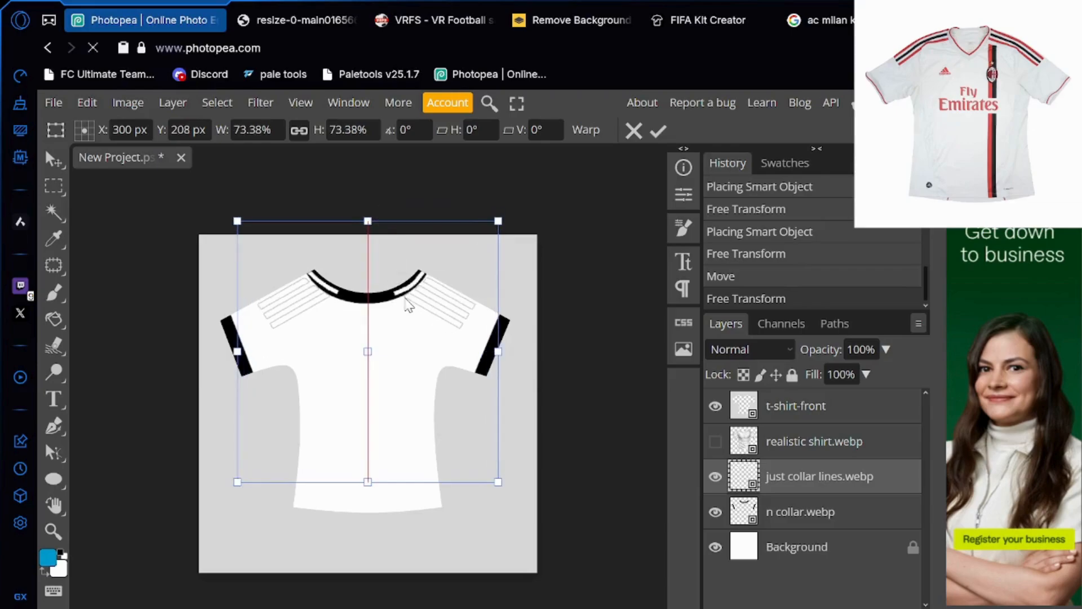
left_click_drag(410, 308, 400, 309)
left_click_drag(375, 229, 381, 216)
left_click_drag(398, 266, 398, 272)
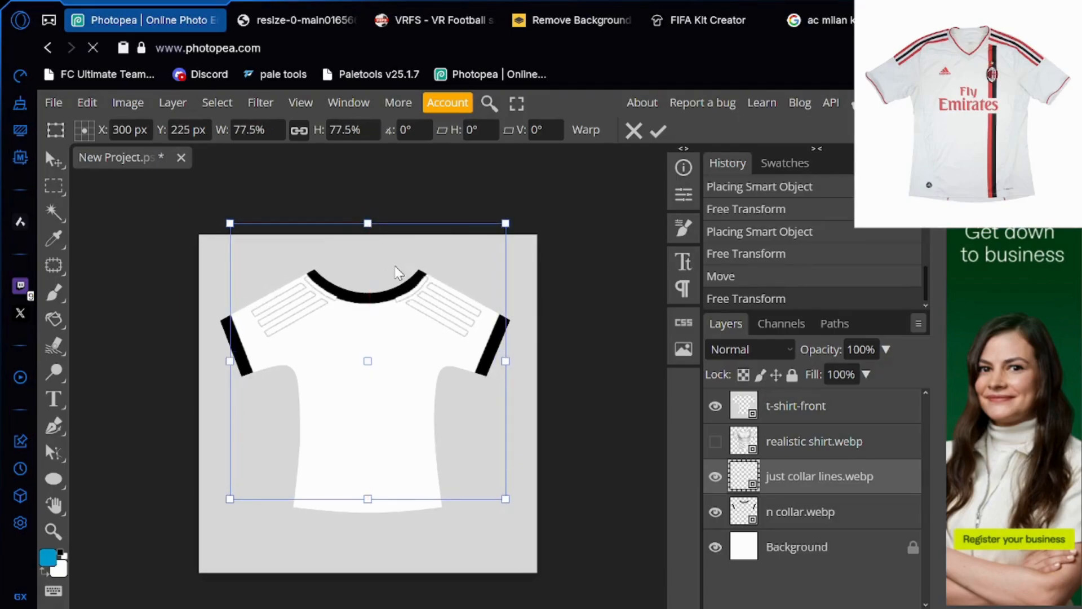
Apply a very light grey Color Overlay at 100% opacity to the n collar.webp layer
left_click(867, 514)
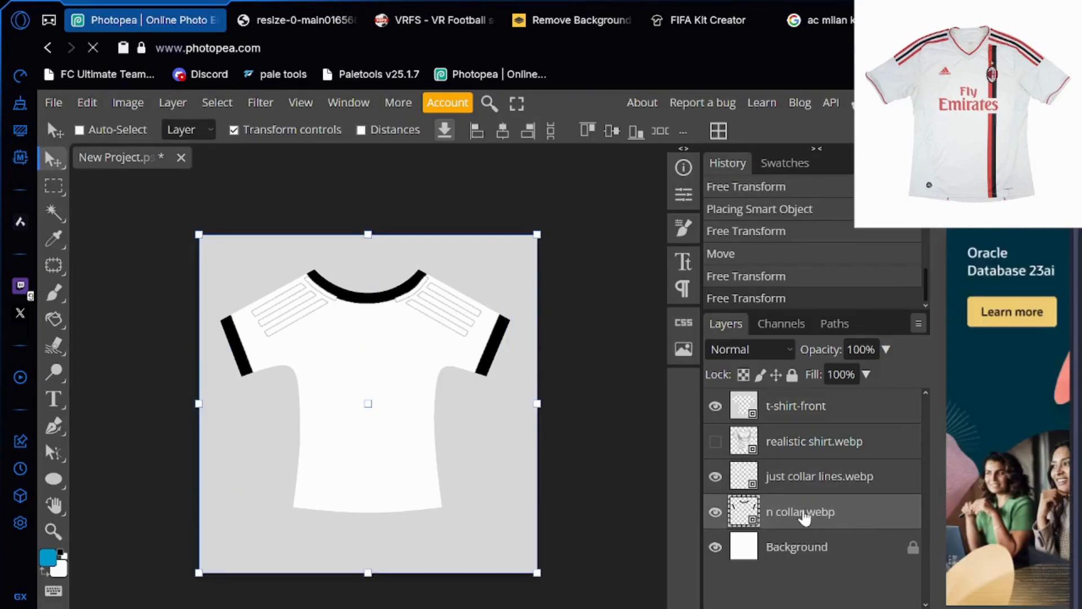
double_click(804, 512)
left_click(851, 513)
double_click(874, 510)
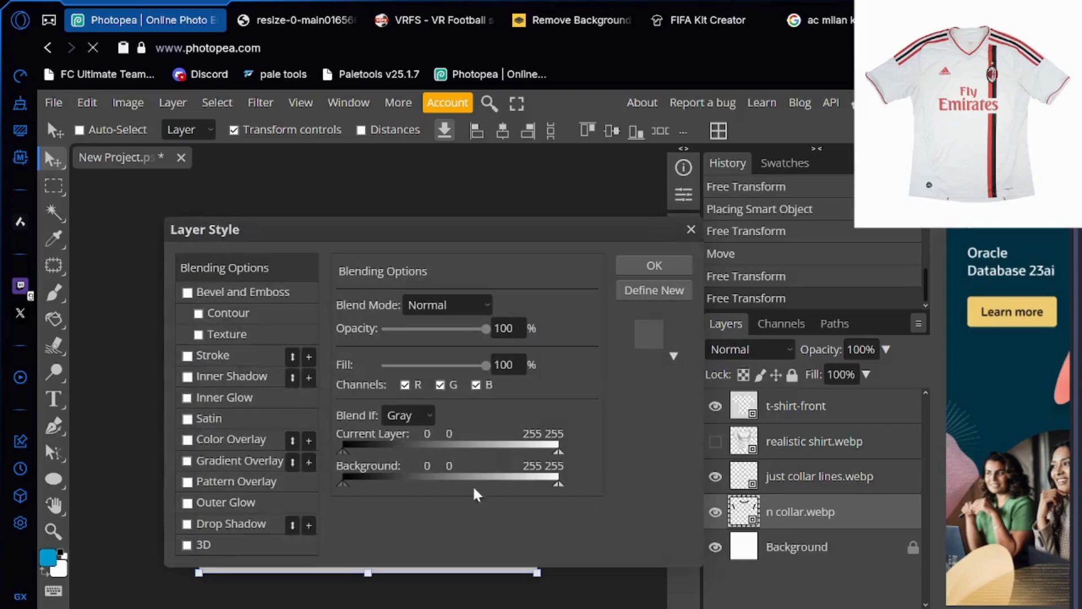
left_click(188, 440)
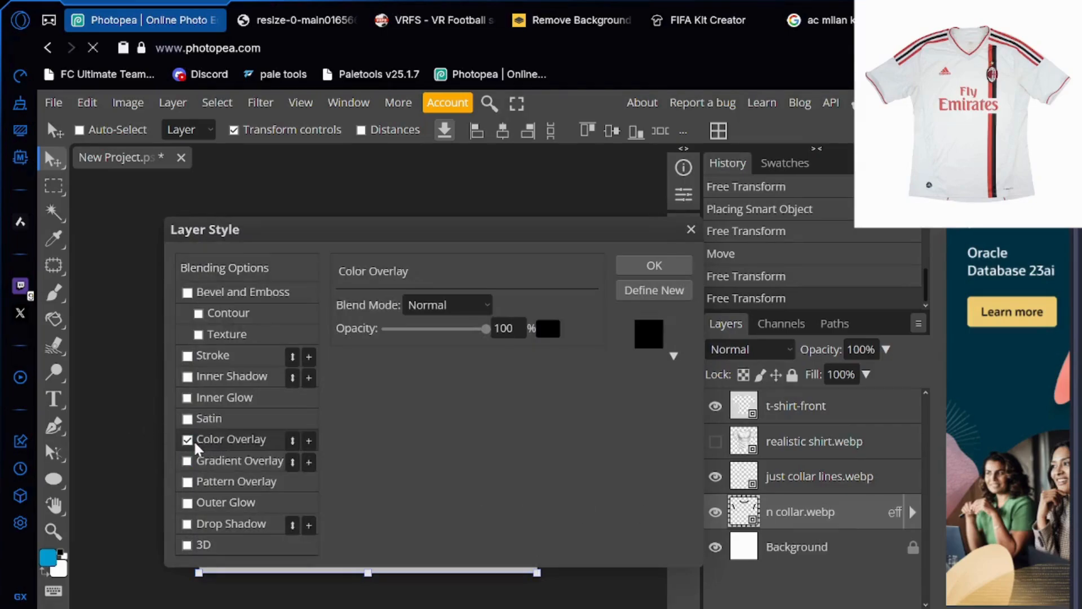
left_click(547, 330)
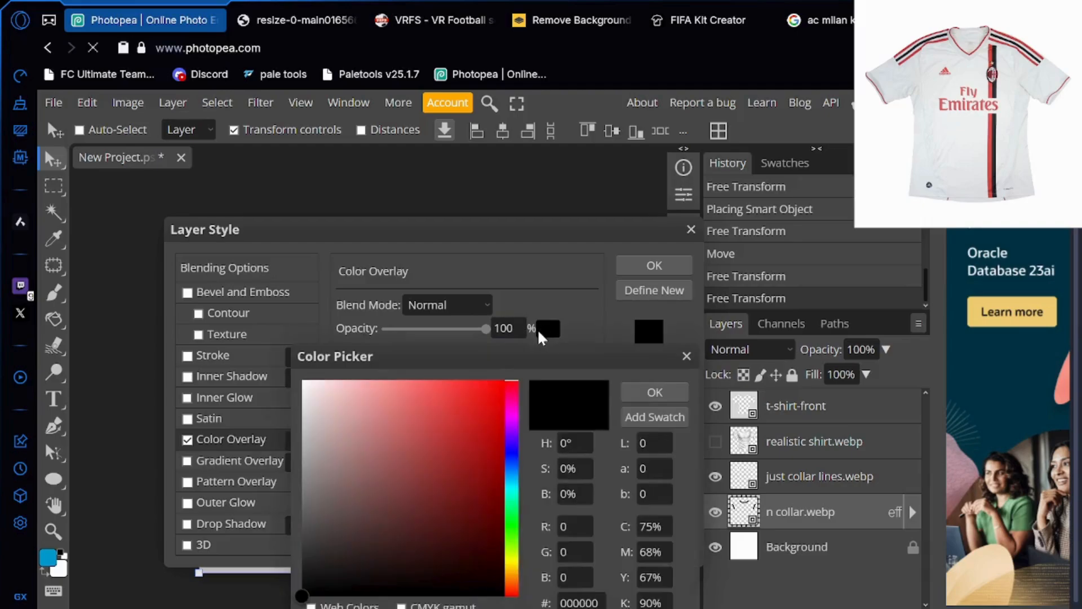
mouse_move(312, 400)
left_mouse_down()
mouse_move(301, 380)
mouse_move(278, 395)
left_mouse_up()
left_click(655, 393)
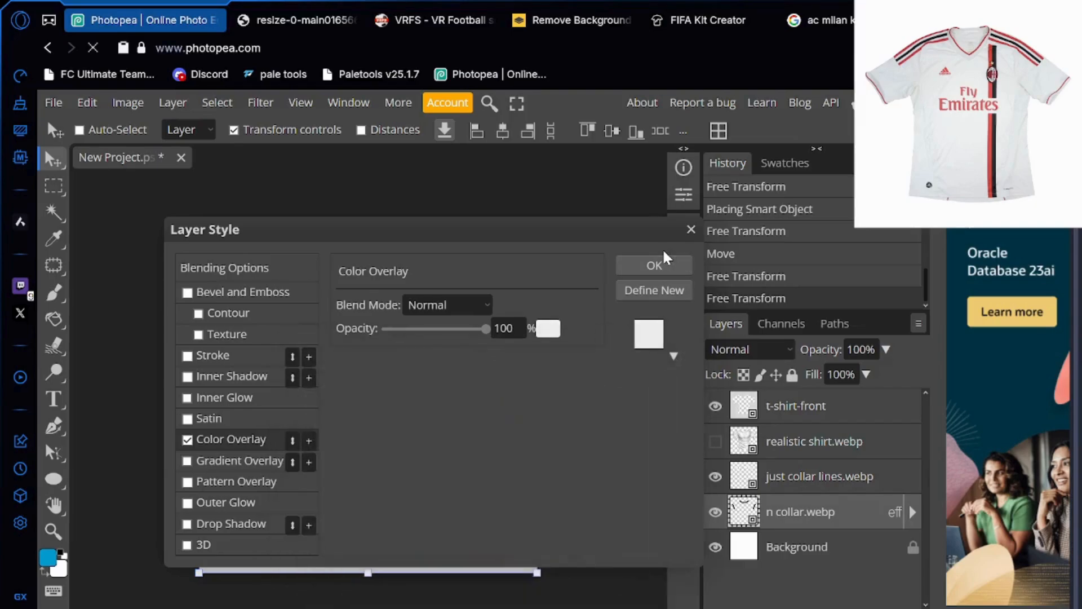
left_click(651, 267)
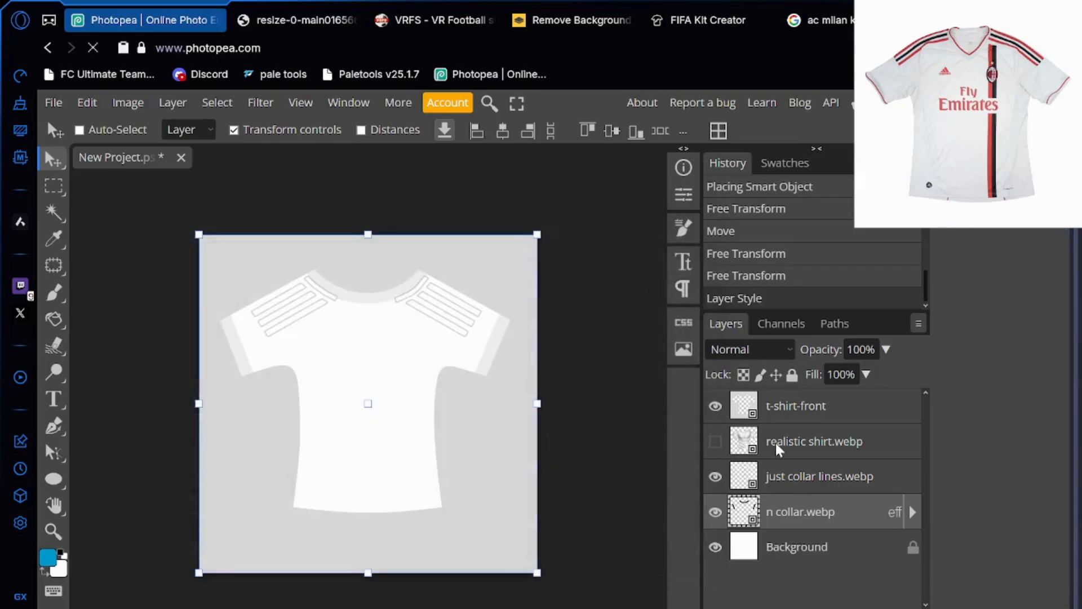
Make the just collar lines.webp layer active and check the stripes on the reference shirt photo
left_click(879, 476)
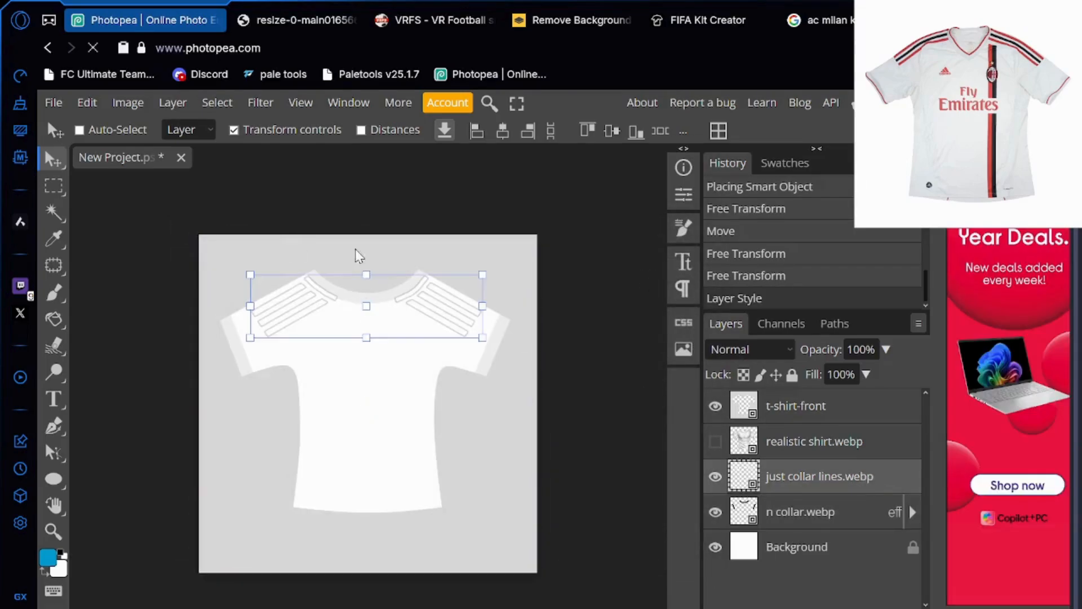
left_click(285, 12)
left_click(114, 12)
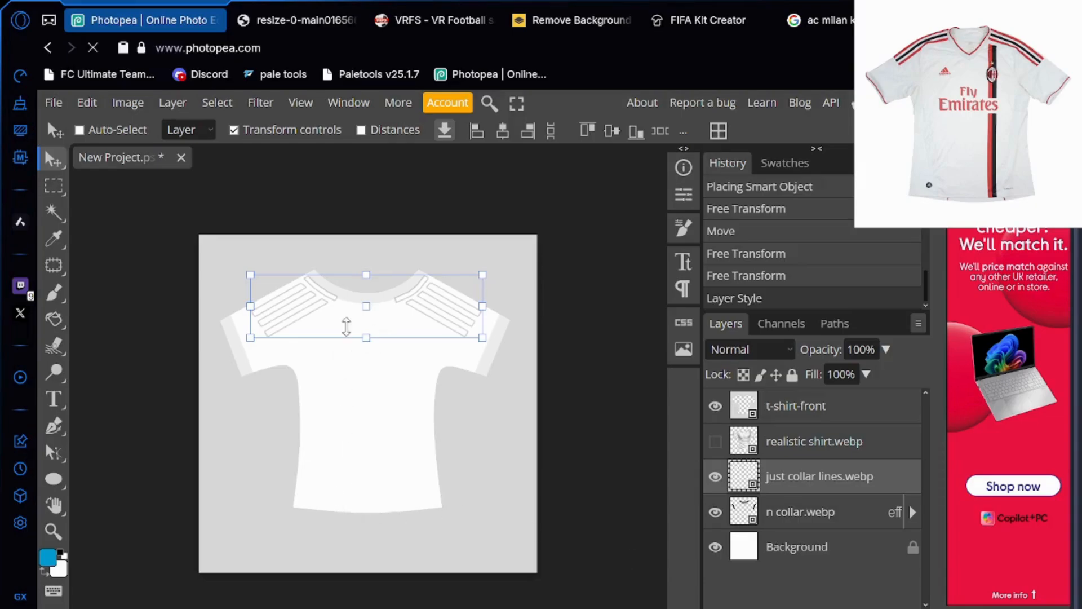
Magic Wand the curved stripe beside the neckline on the left shoulder, delete it with the just collar lines.webp layer rasterized, and deselect
left_click(53, 213)
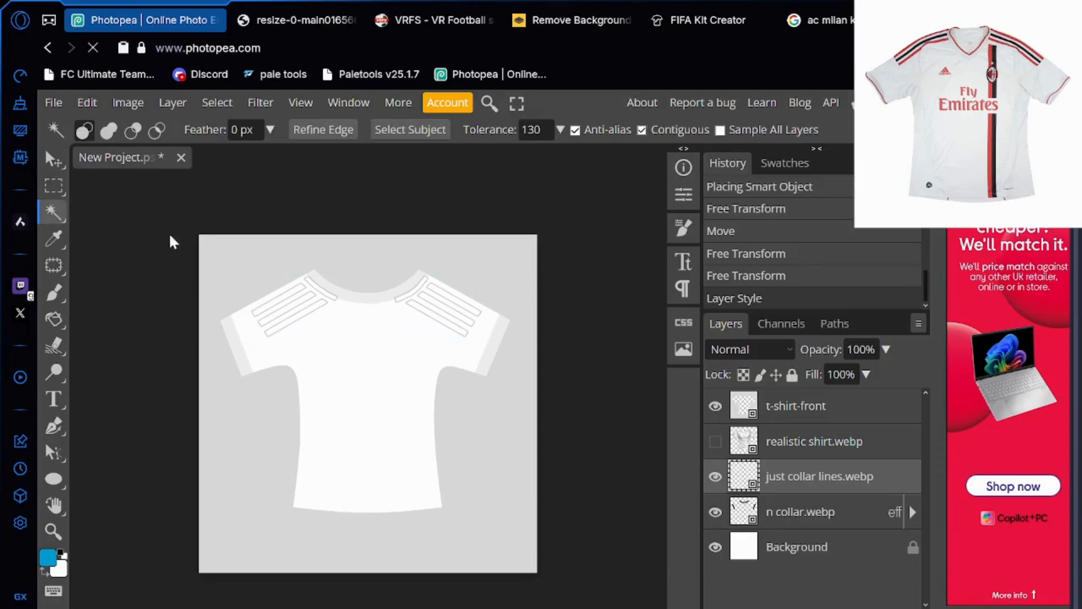
left_click(324, 295)
left_click(317, 293)
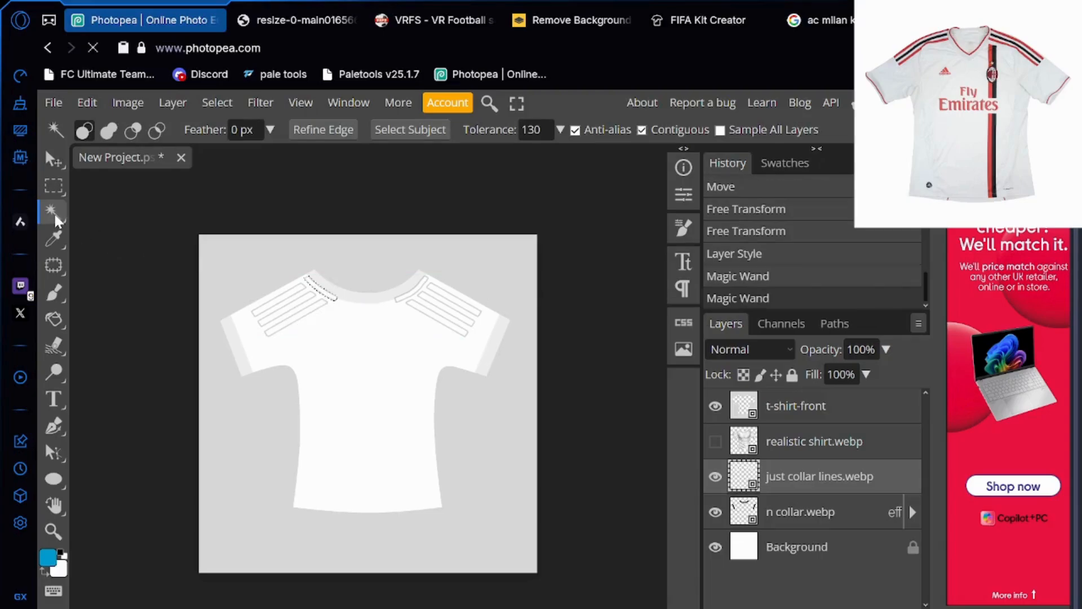
right_click(53, 212)
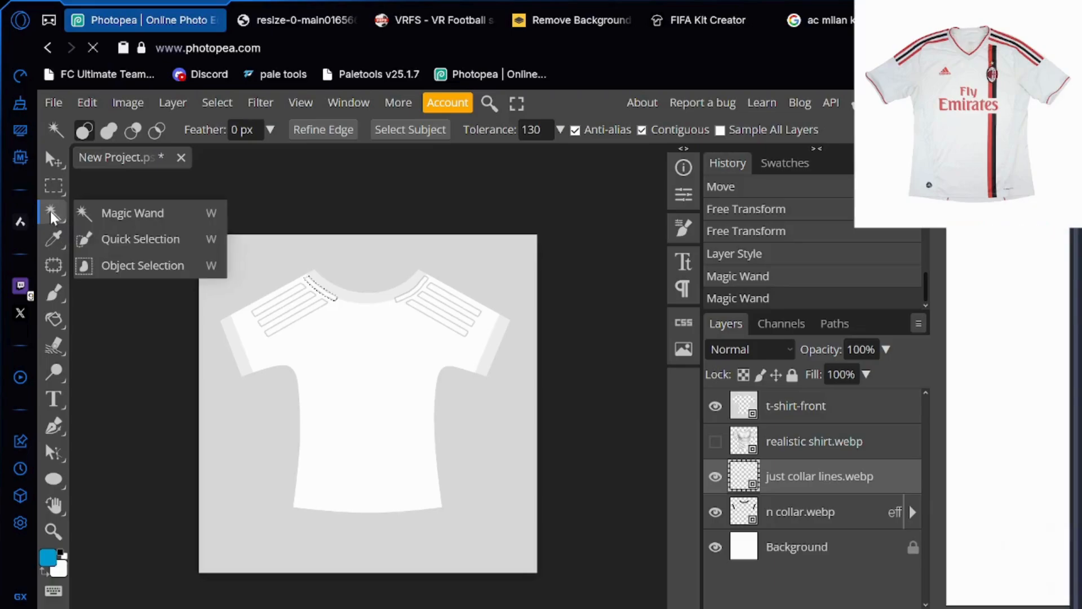
left_click(103, 213)
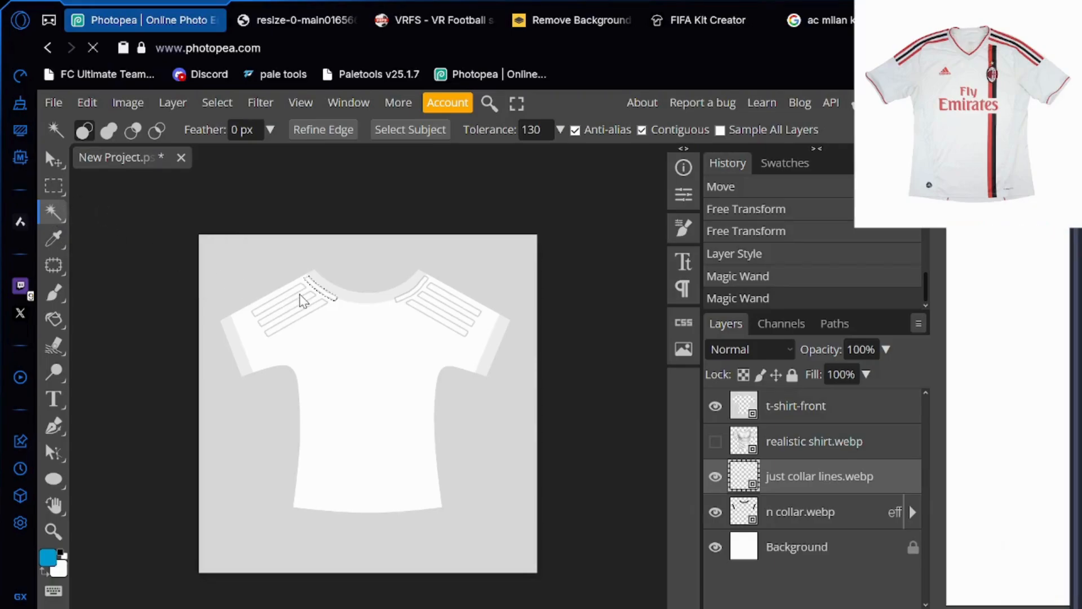
scroll(303, 300, "up", 5)
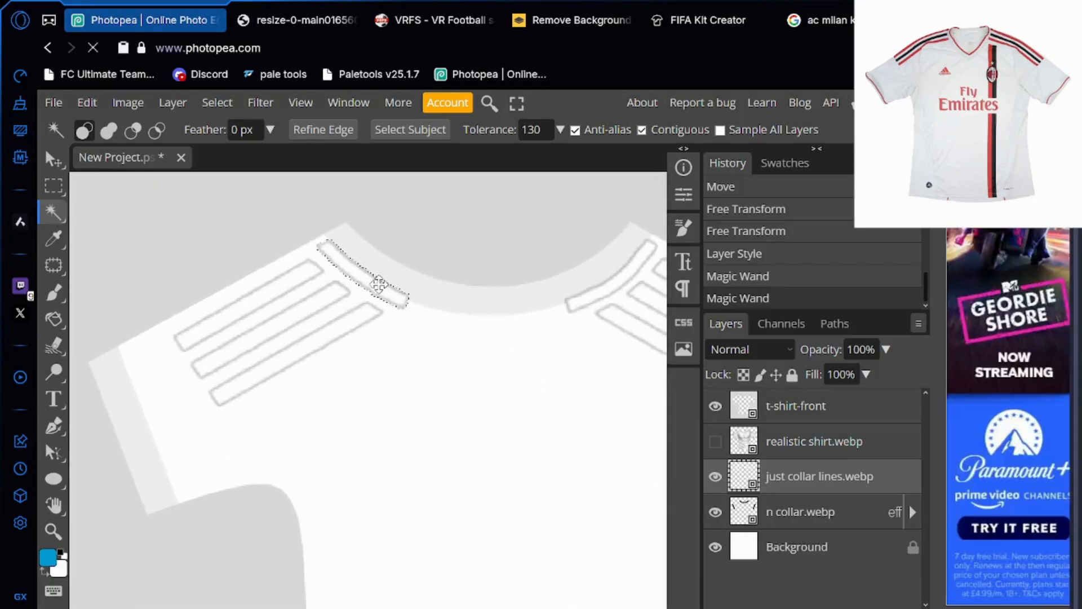
key("ctrl+d")
left_click(382, 293)
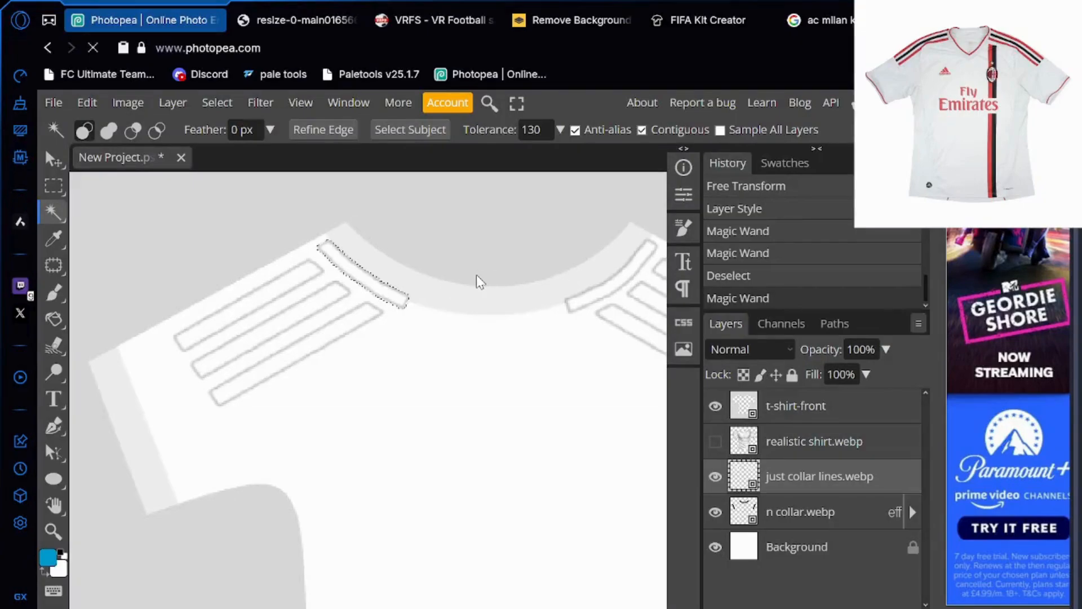
key("Delete")
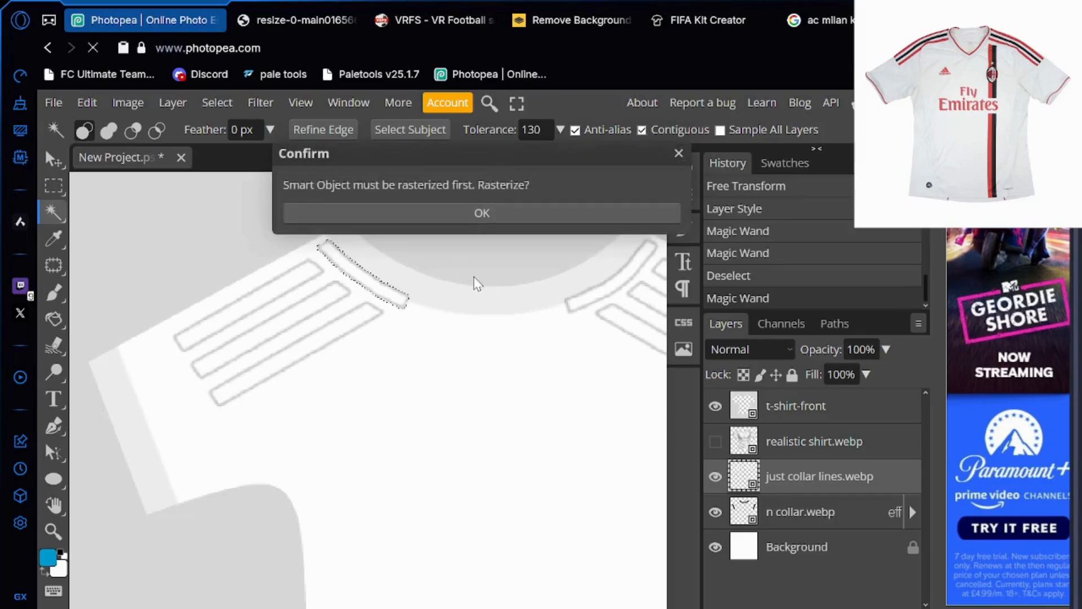
left_click(593, 213)
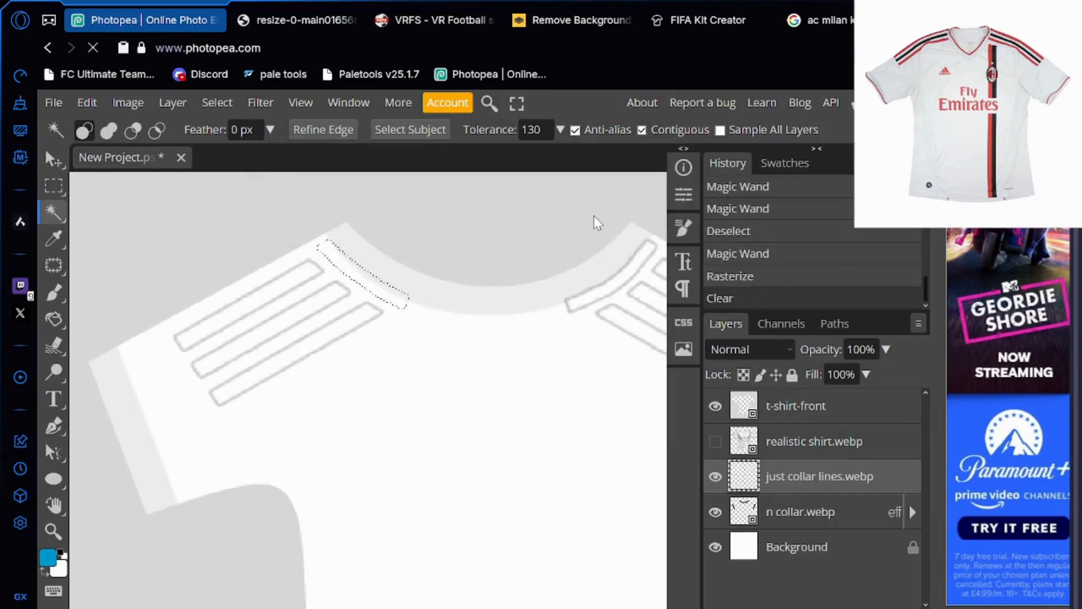
mouse_move(401, 302)
left_mouse_down()
mouse_move(437, 321)
mouse_move(420, 322)
mouse_move(430, 309)
mouse_move(416, 317)
left_mouse_up()
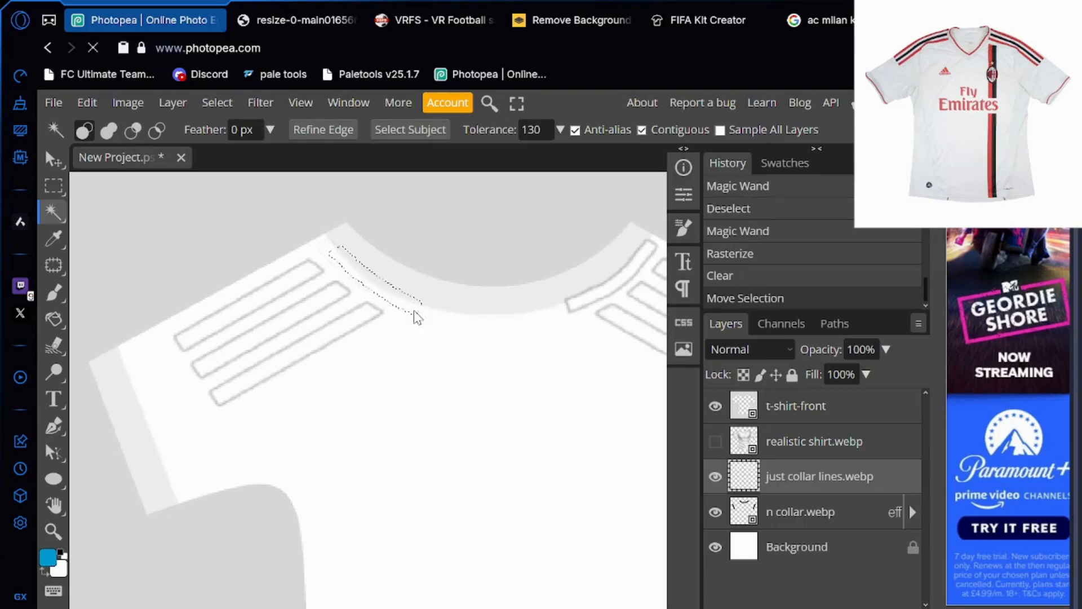
key("ctrl+d")
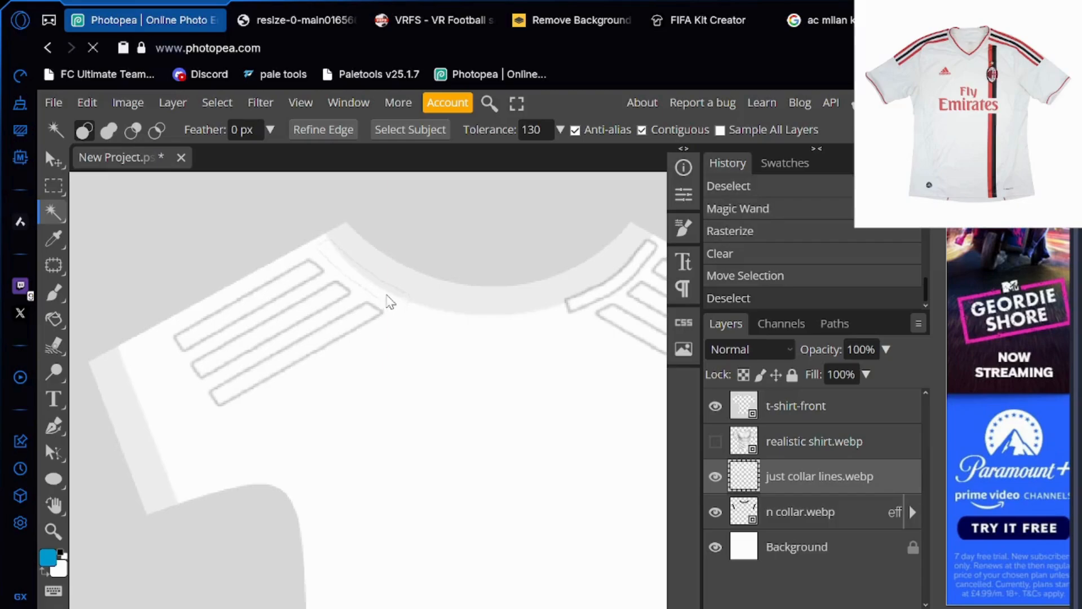
Select the matching curved stripe beside the neckline on the right shoulder with the Magic Wand and delete it
scroll(400, 296, "right", 3)
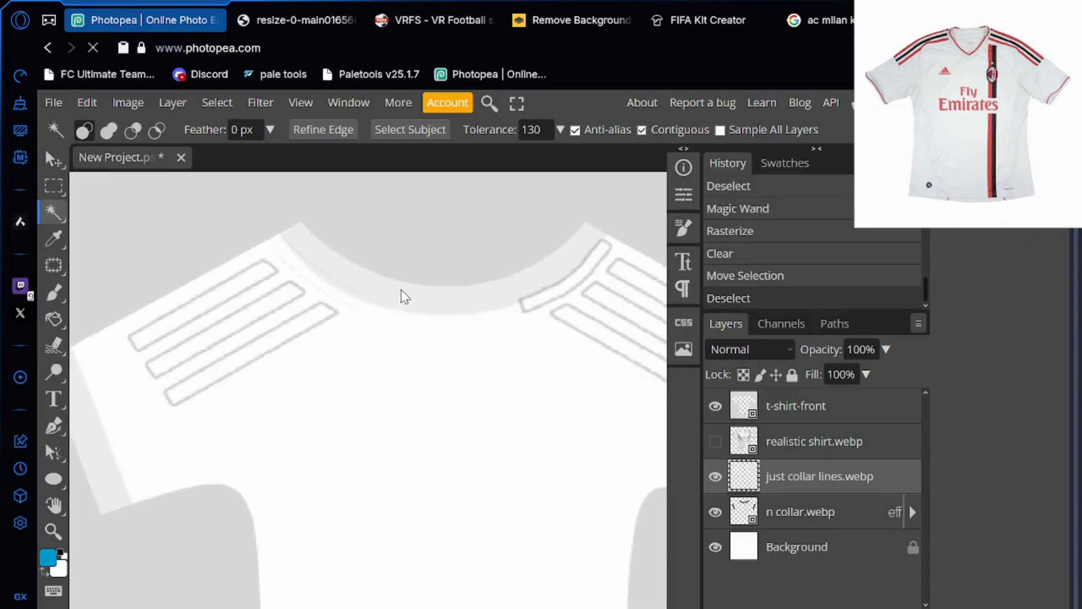
left_click(525, 298)
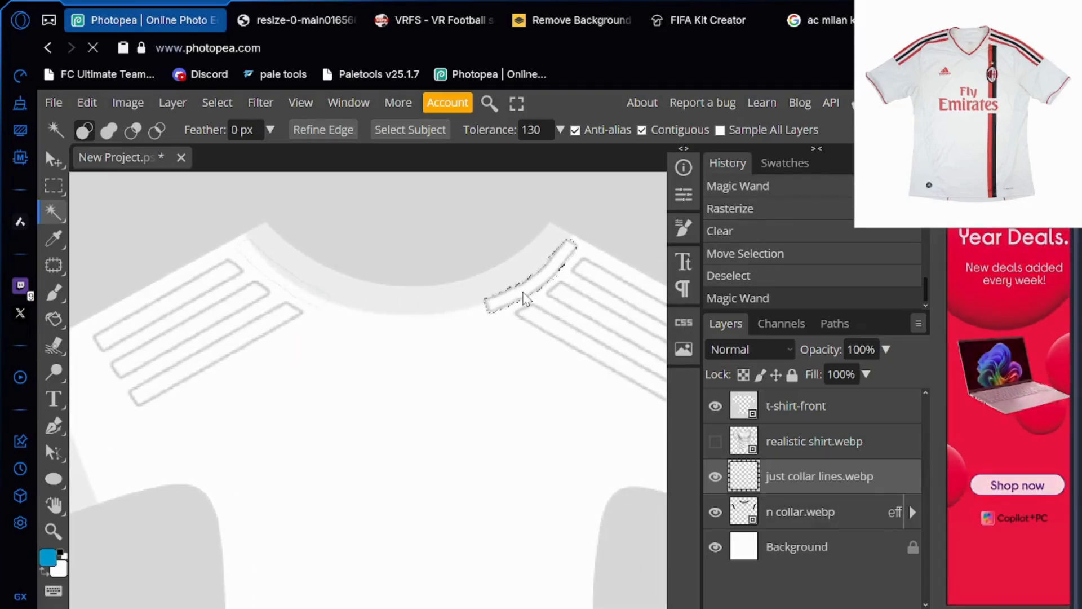
key("Delete")
left_click_drag(525, 297, 545, 330)
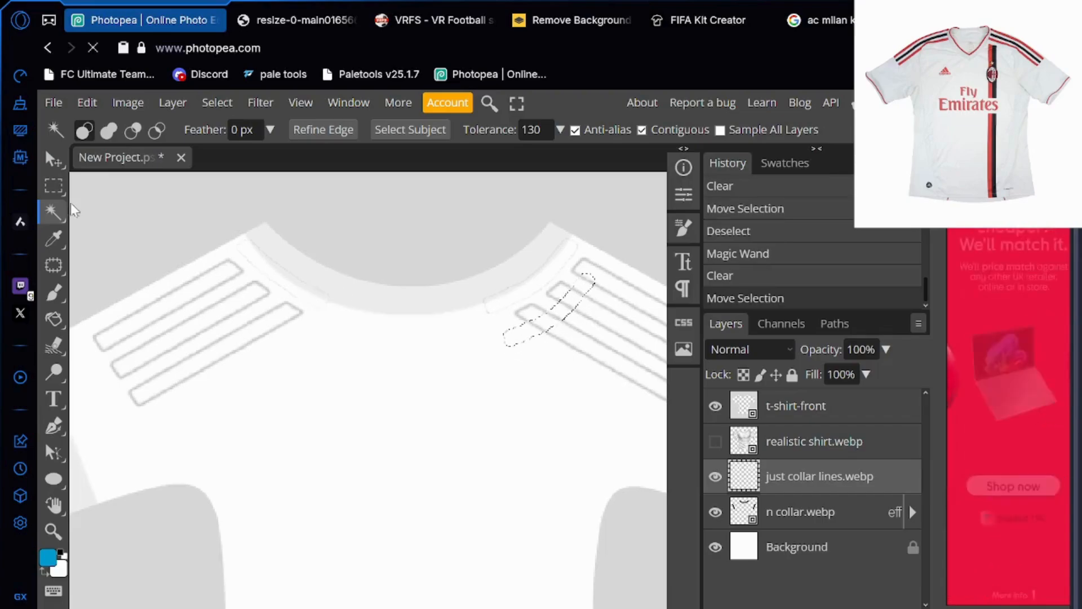
Lasso the faint leftover outlines along both sides of the neckline, delete them, and clear the selection
left_click(54, 188)
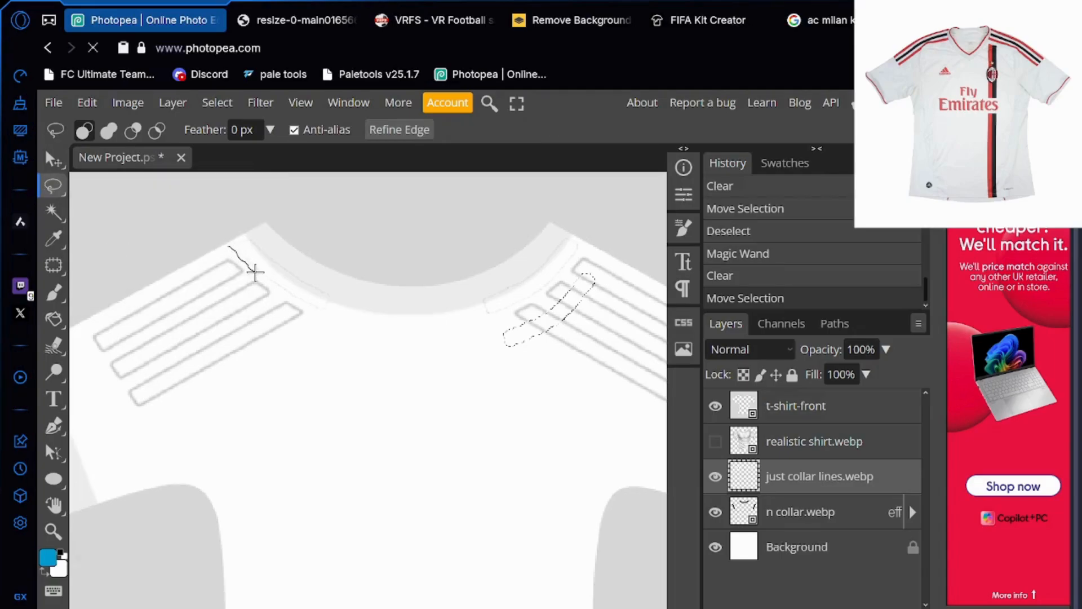
mouse_move(273, 285)
left_mouse_down()
mouse_move(326, 317)
mouse_move(348, 302)
mouse_move(335, 273)
mouse_move(229, 239)
left_mouse_up()
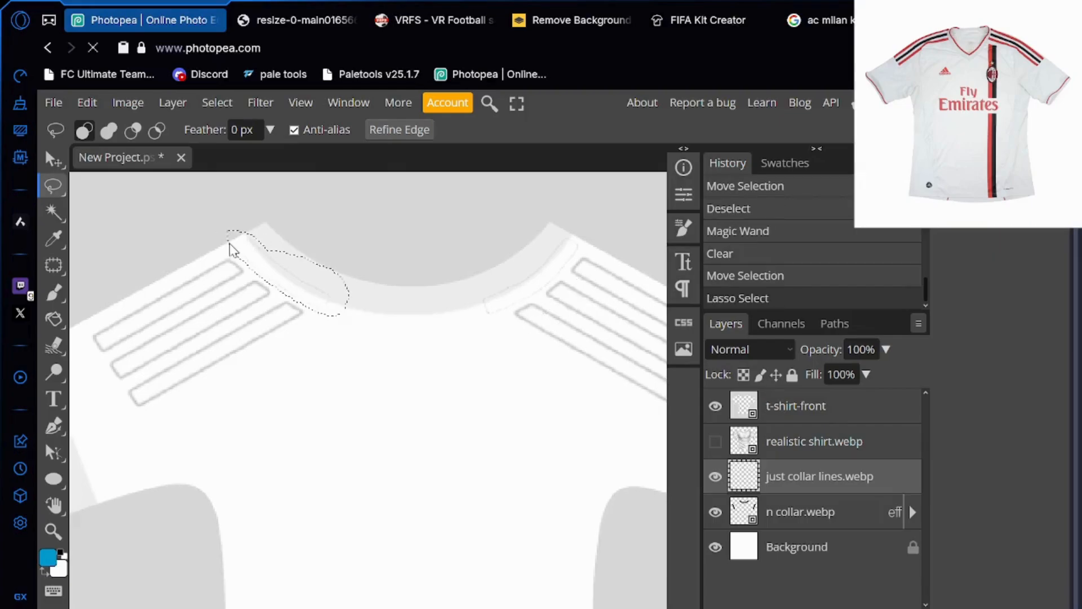
key("Delete")
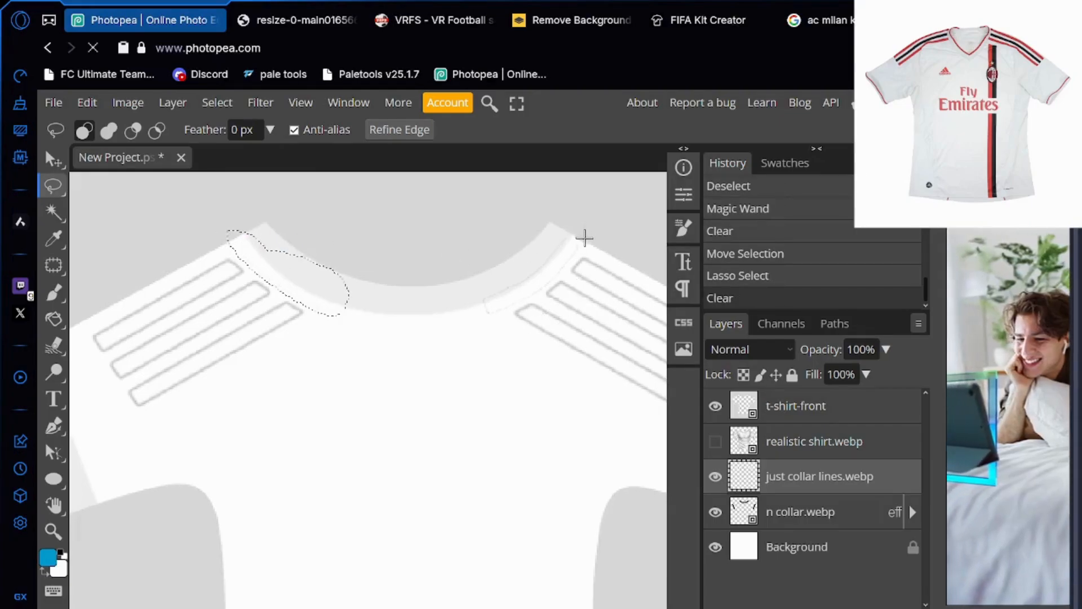
mouse_move(585, 237)
left_mouse_down()
mouse_move(543, 291)
mouse_move(493, 314)
mouse_move(461, 323)
mouse_move(448, 306)
mouse_move(502, 256)
mouse_move(576, 233)
left_mouse_up()
key("Delete")
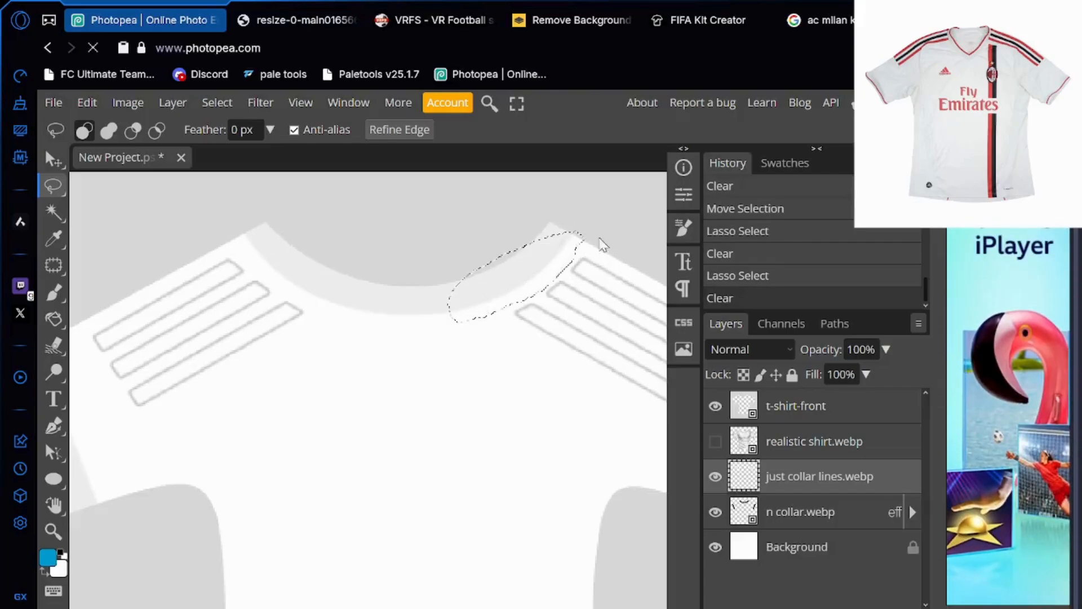
key("ctrl+d")
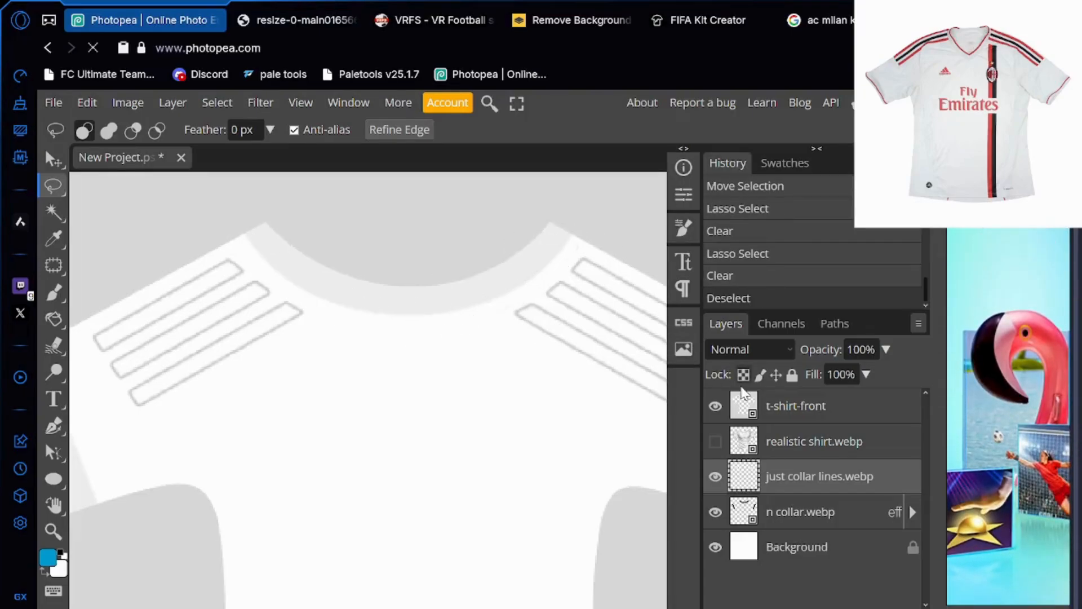
Nudge the remaining shoulder stripes slightly upward and compare them with the reference shirt photo
left_click(54, 162)
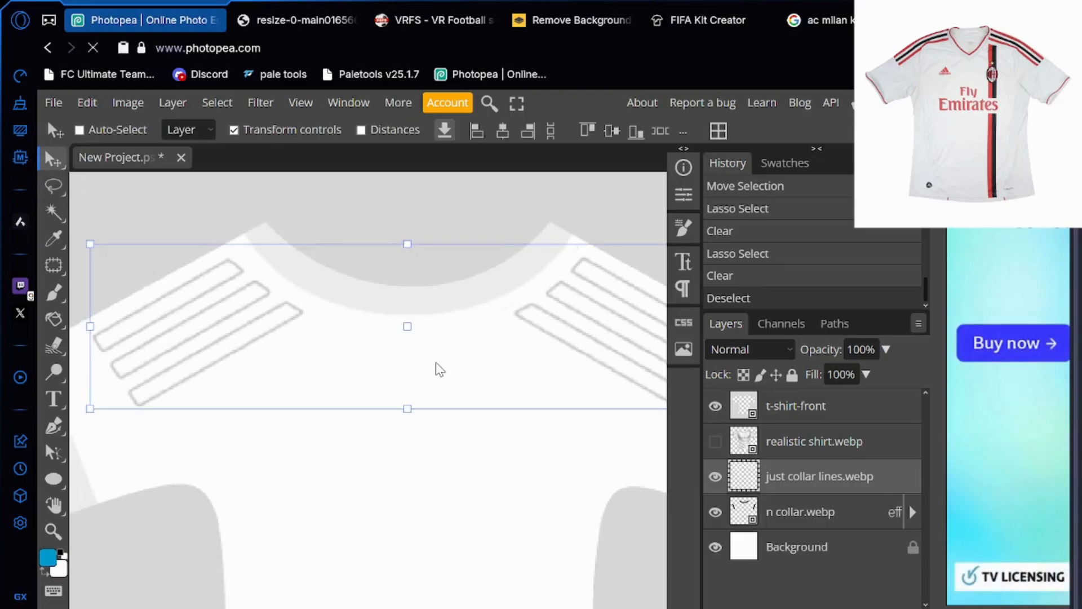
left_click_drag(439, 360, 437, 355)
scroll(437, 355, "down", 3)
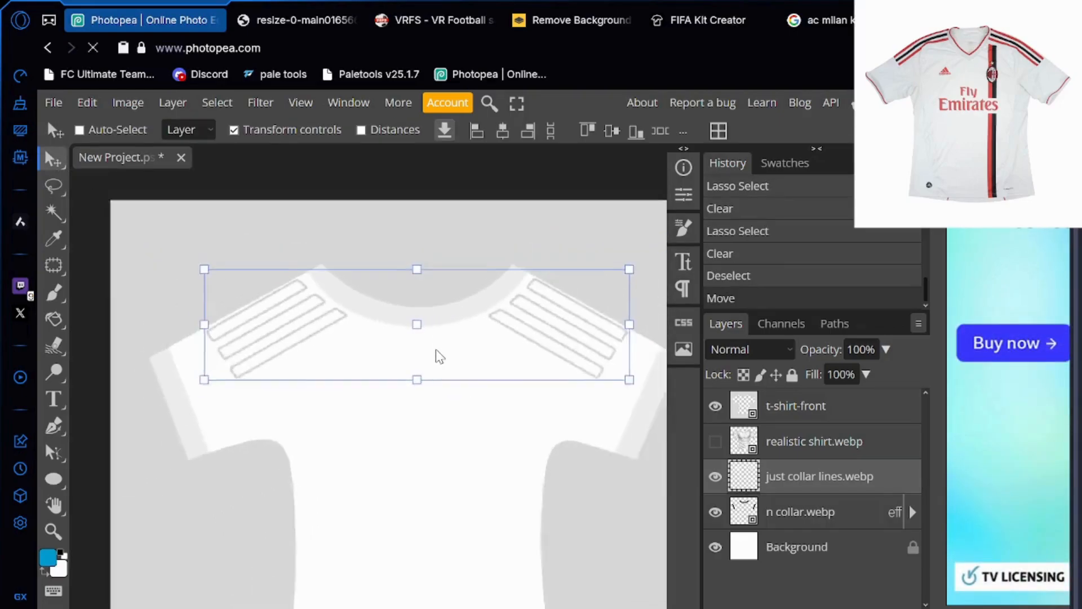
left_click(293, 19)
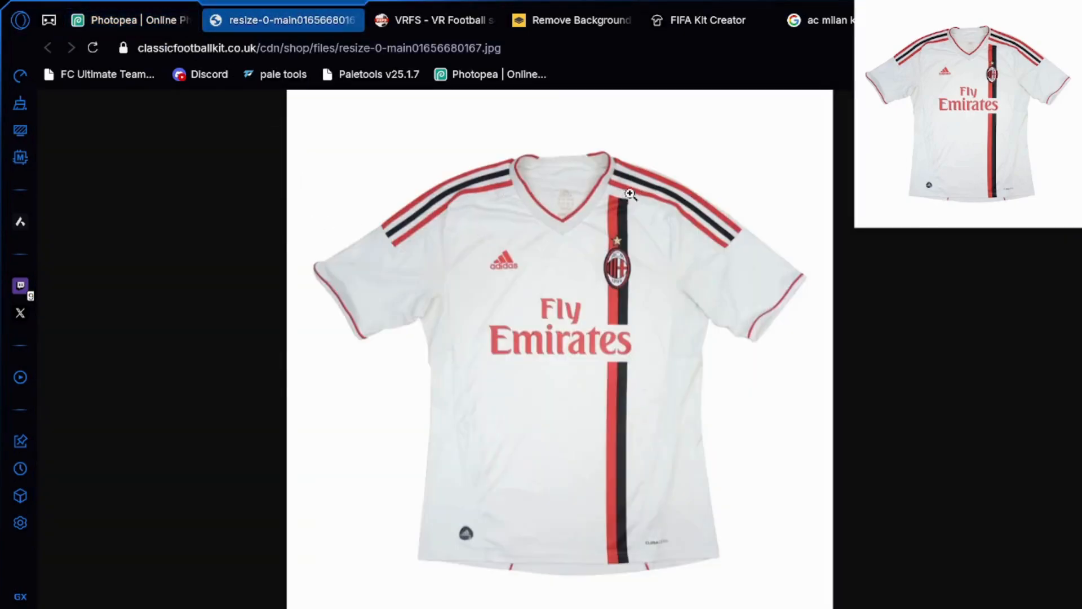
left_click(163, 20)
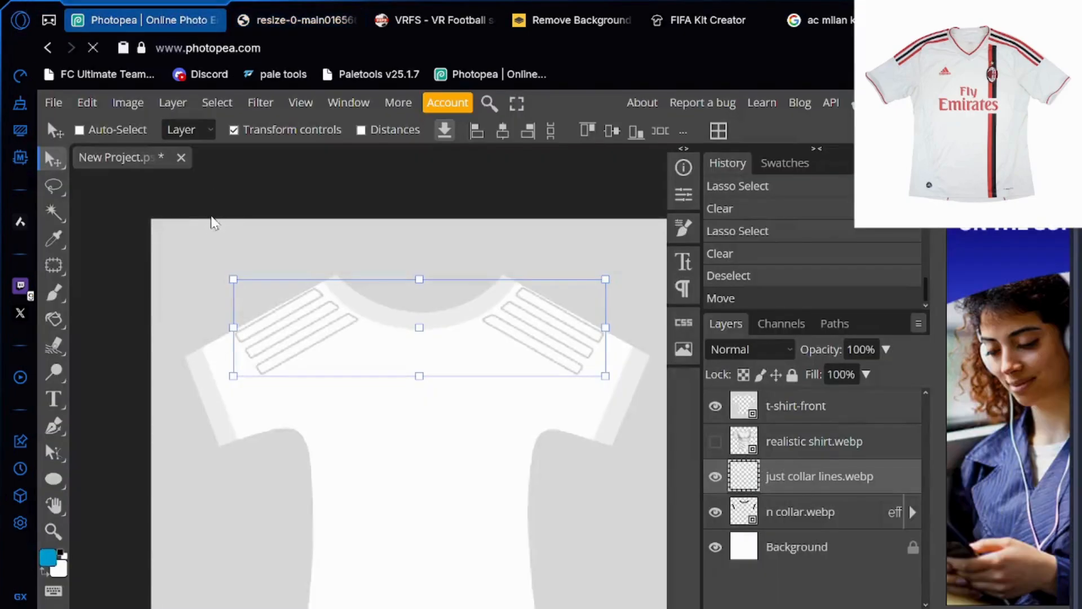
Cut the uppermost stripe on the left shoulder onto its own layer and place that layer inside a new folder
left_click(53, 212)
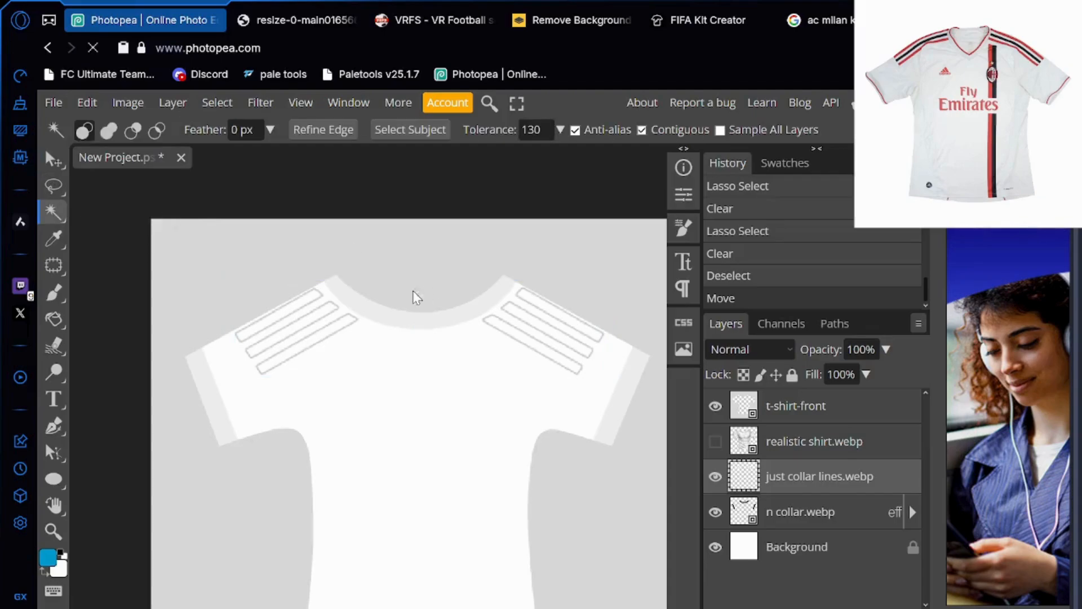
left_click(305, 303)
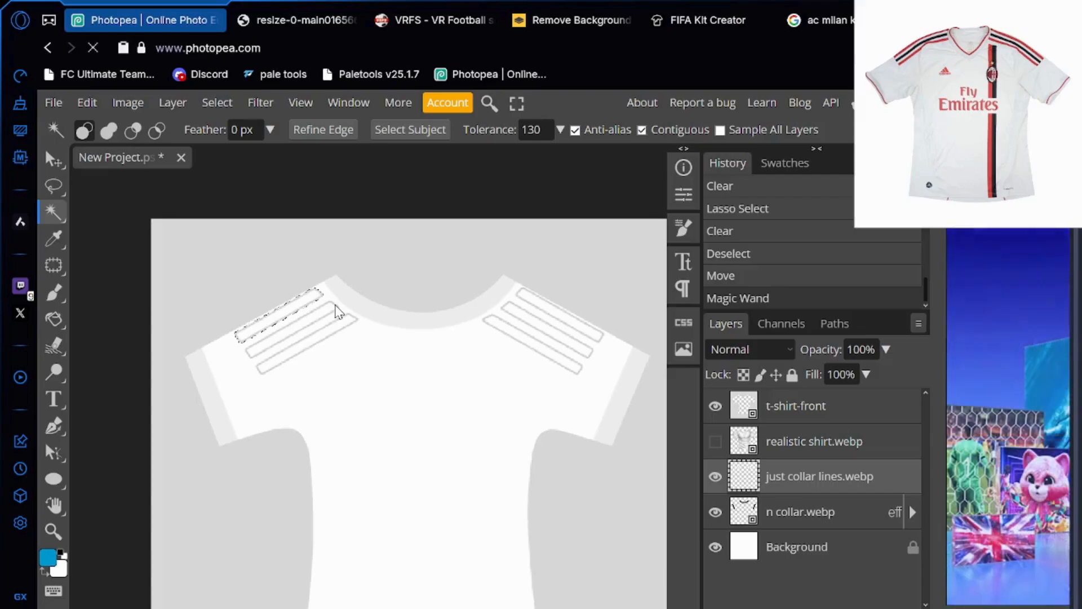
key("Delete")
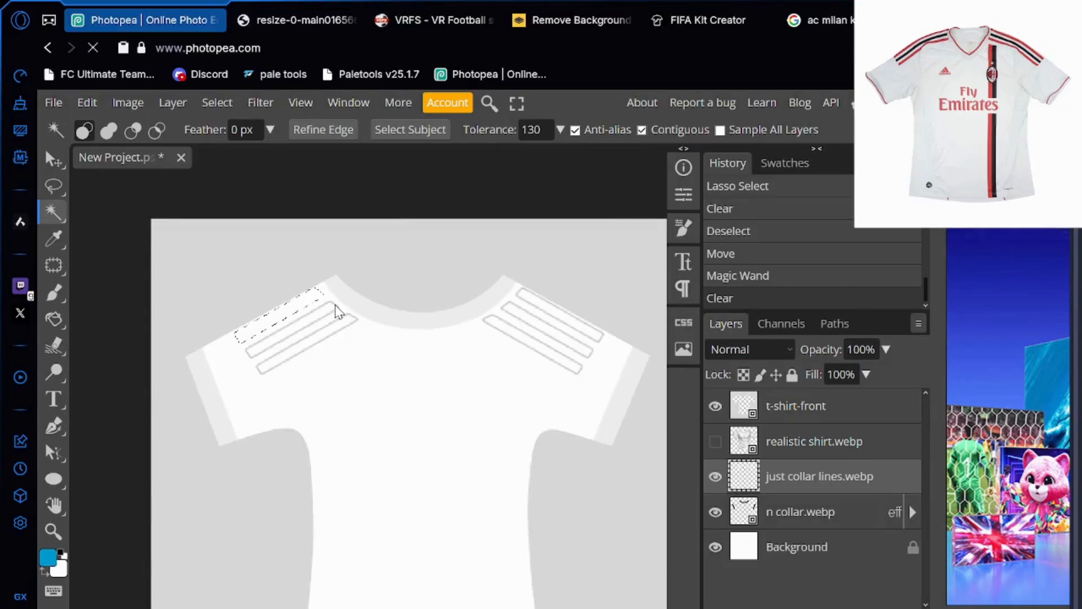
key("ctrl+z")
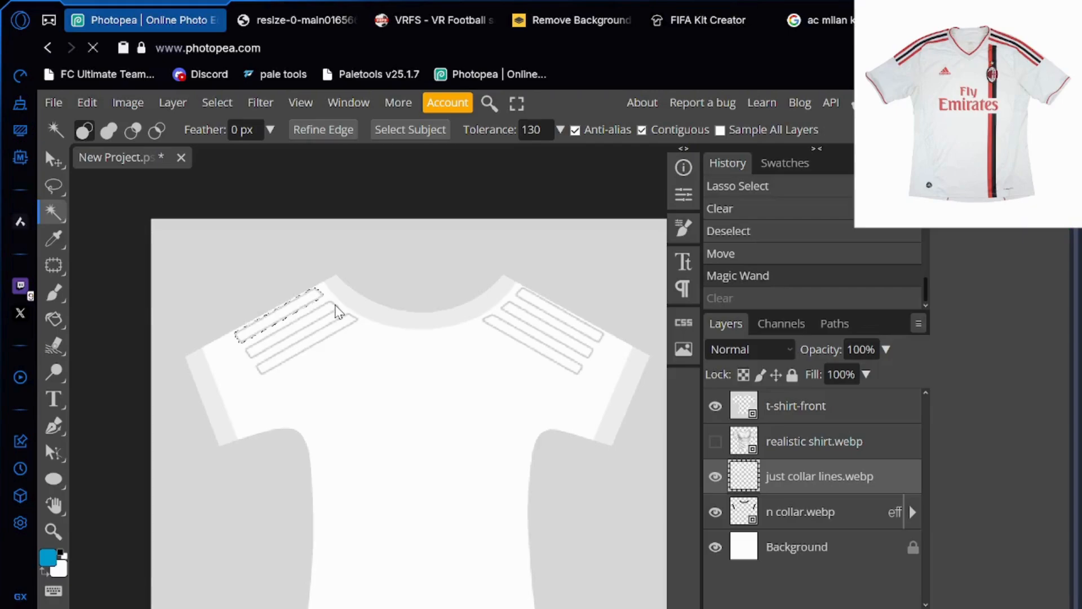
left_click(736, 300)
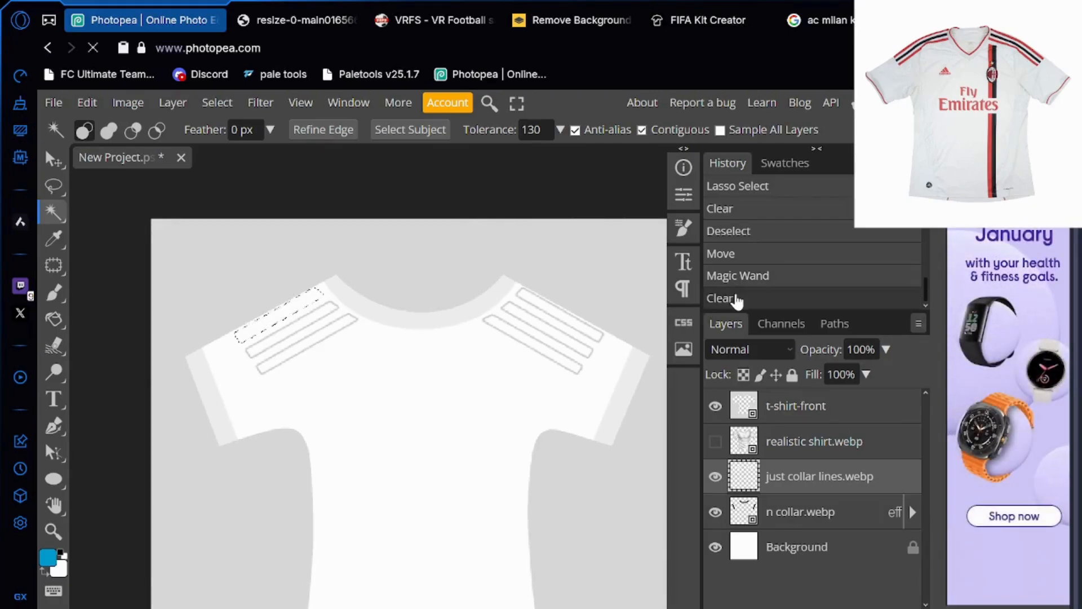
key("ctrl+v")
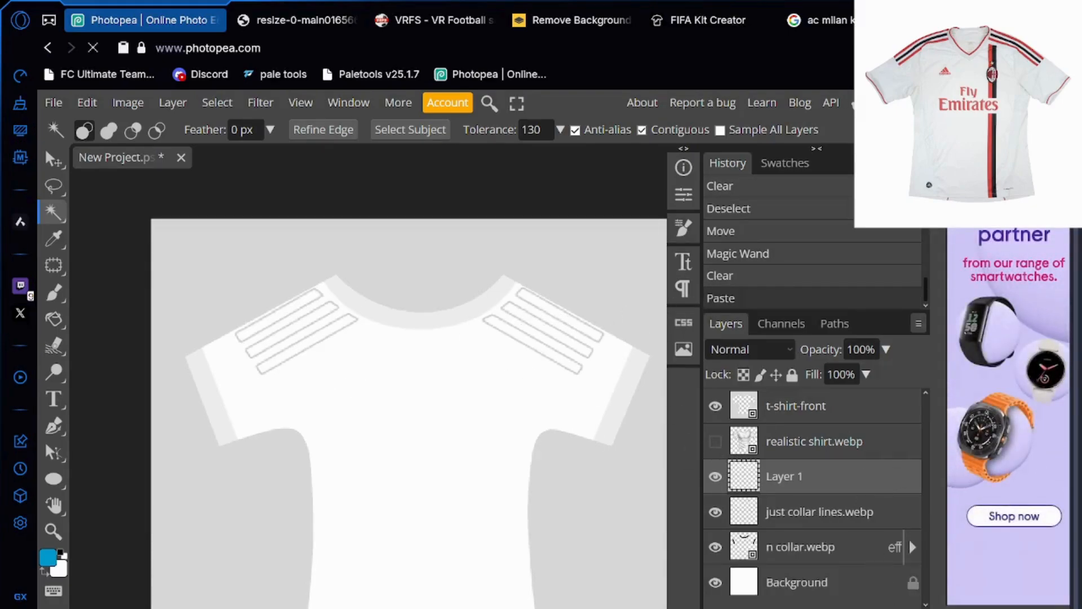
key("ctrl+g")
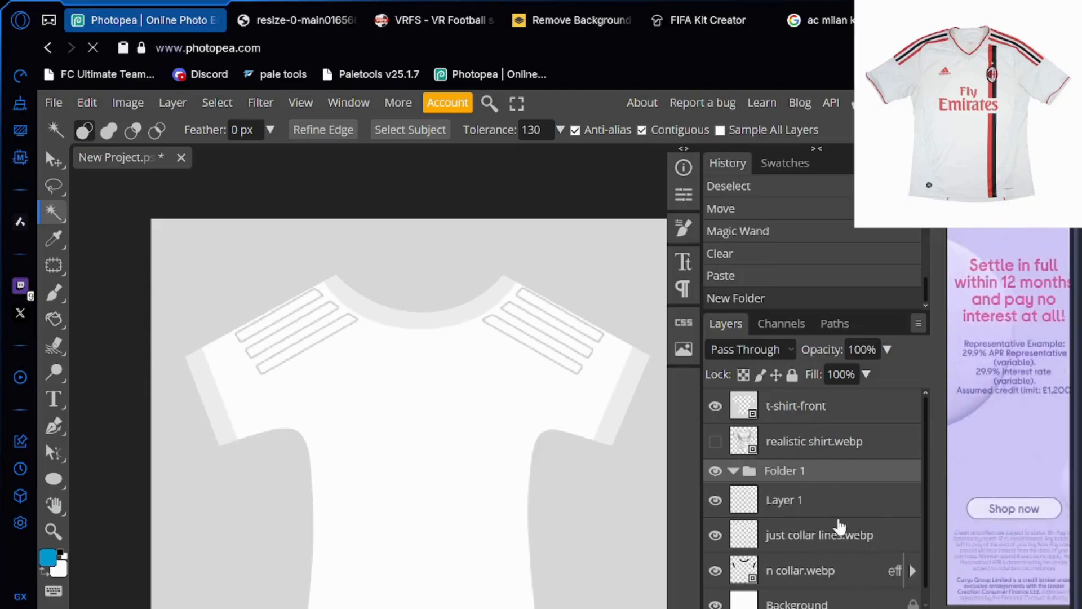
left_click_drag(828, 504, 823, 472)
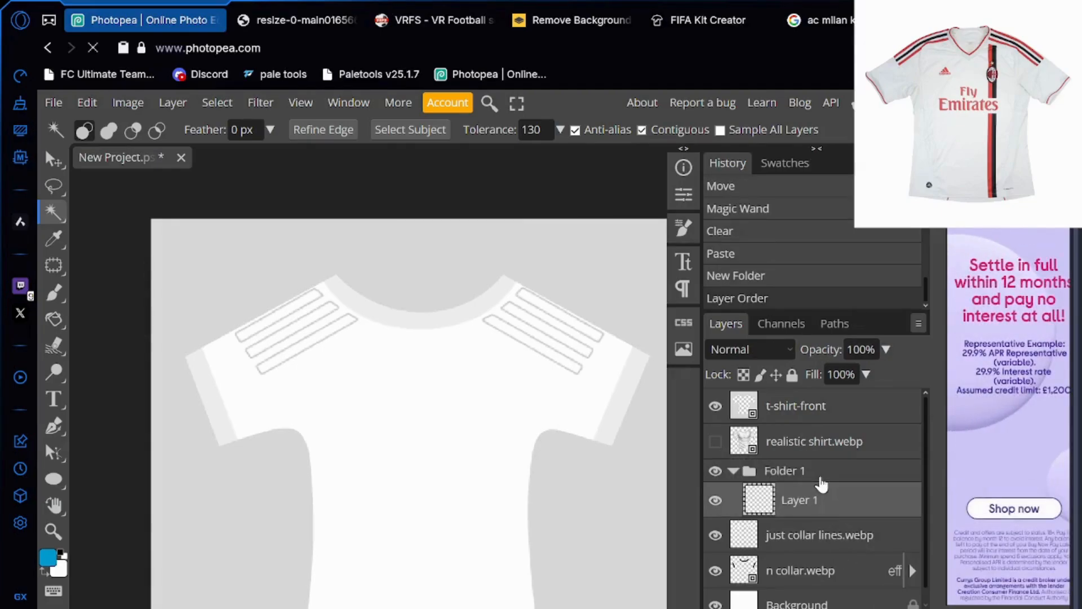
Cut the middle stripe on the left shoulder from just collar lines.webp onto its own layer and move that layer into Folder 1
left_click(811, 530)
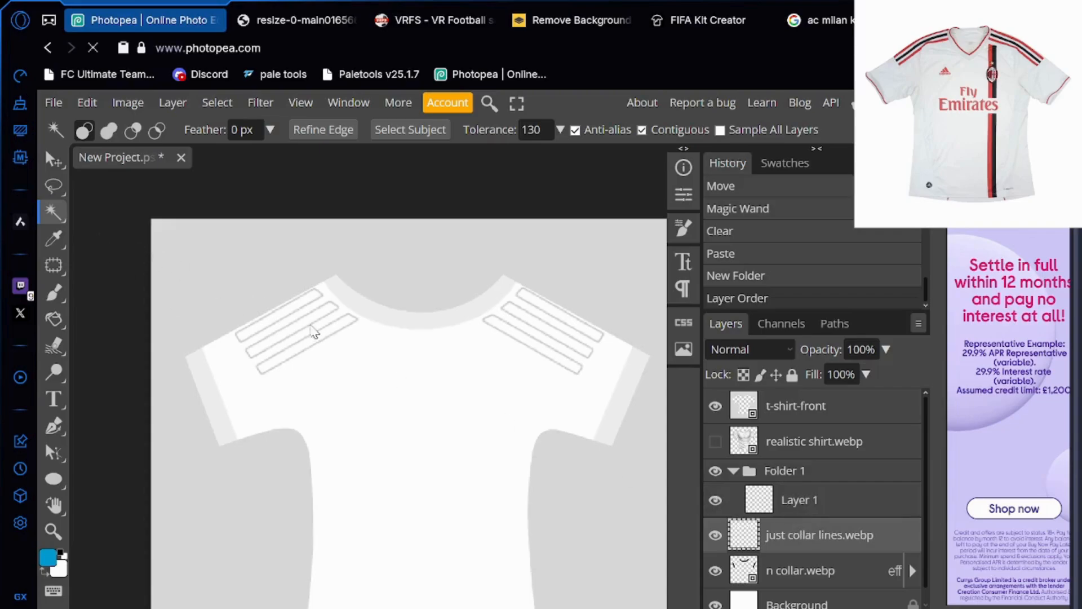
left_click(305, 333)
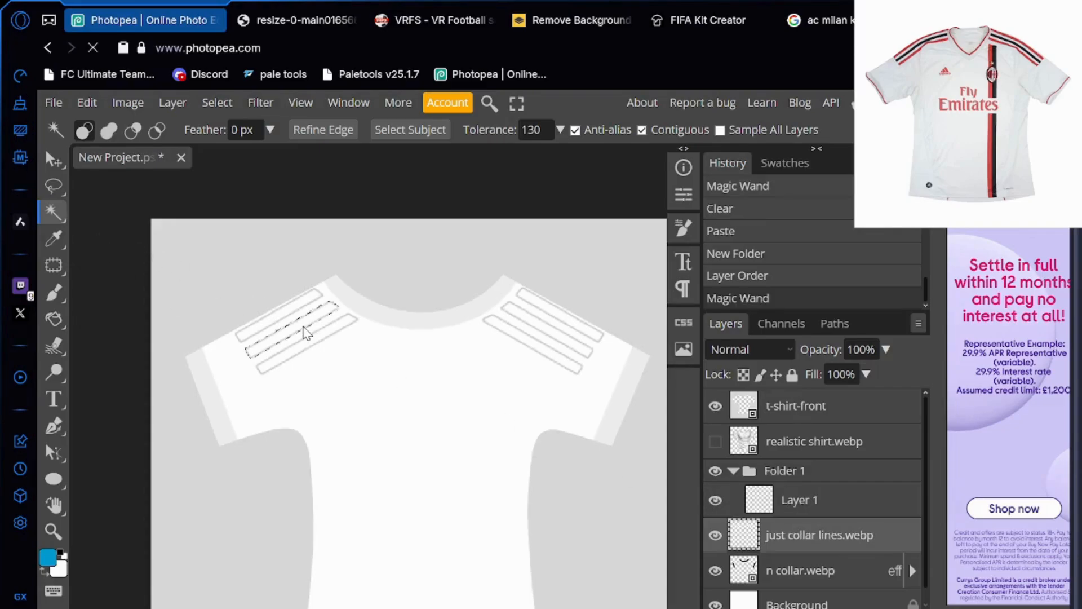
key("Delete")
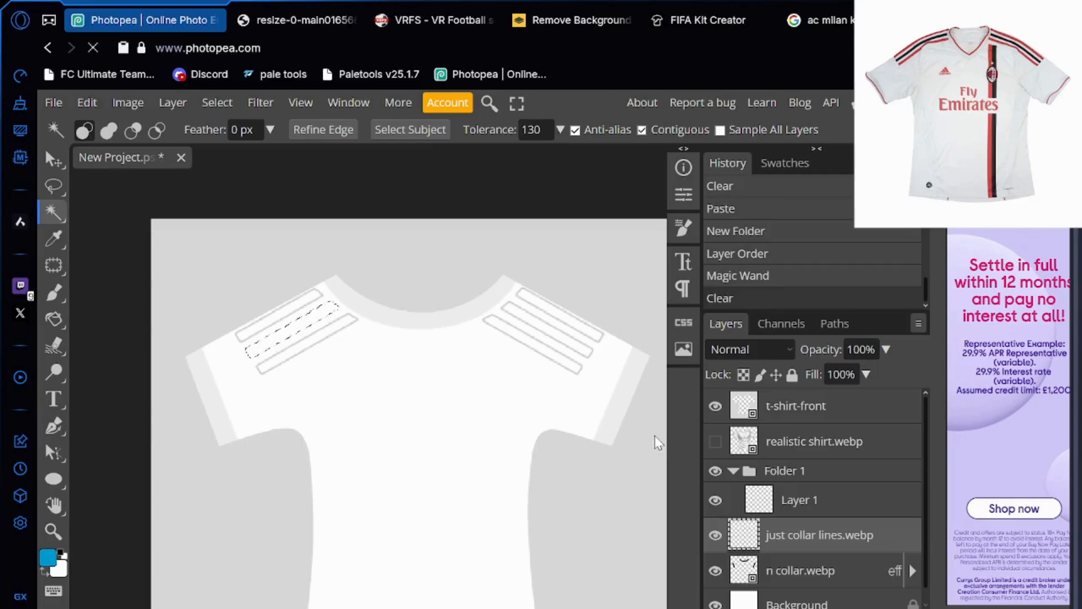
key("ctrl+v")
left_click_drag(786, 535, 781, 485)
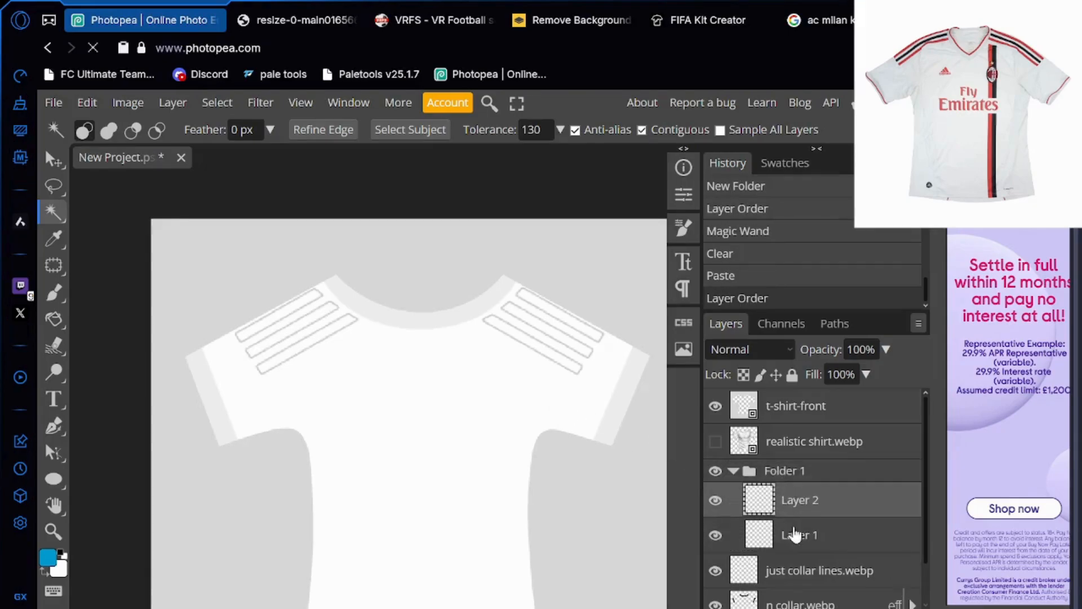
Cut the lowest stripe on the left shoulder from just collar lines.webp onto its own layer and place that layer in Folder 1
left_click(798, 570)
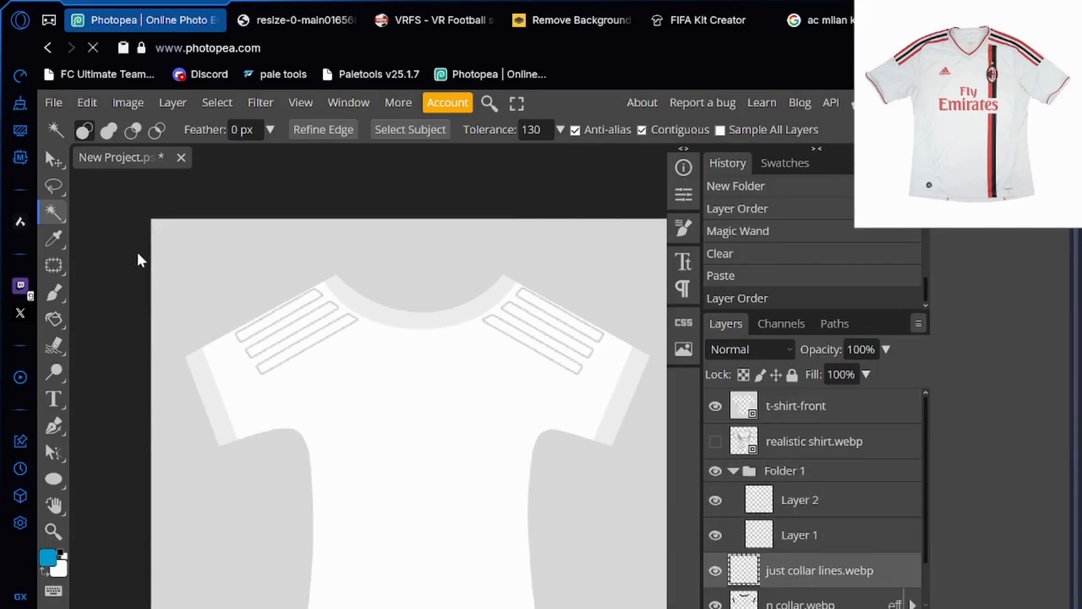
left_click(298, 359)
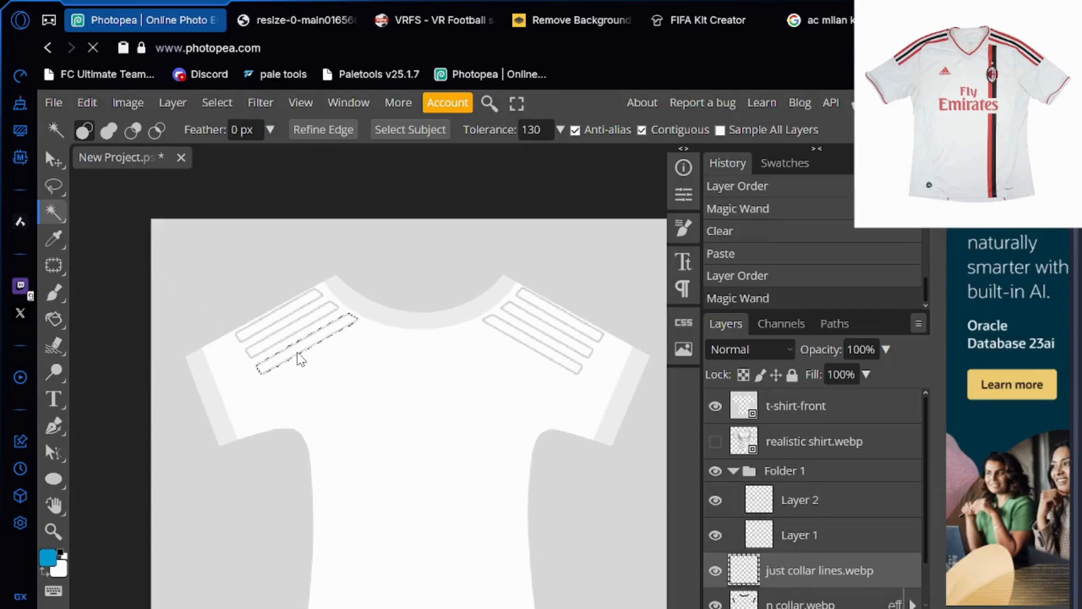
key("Delete")
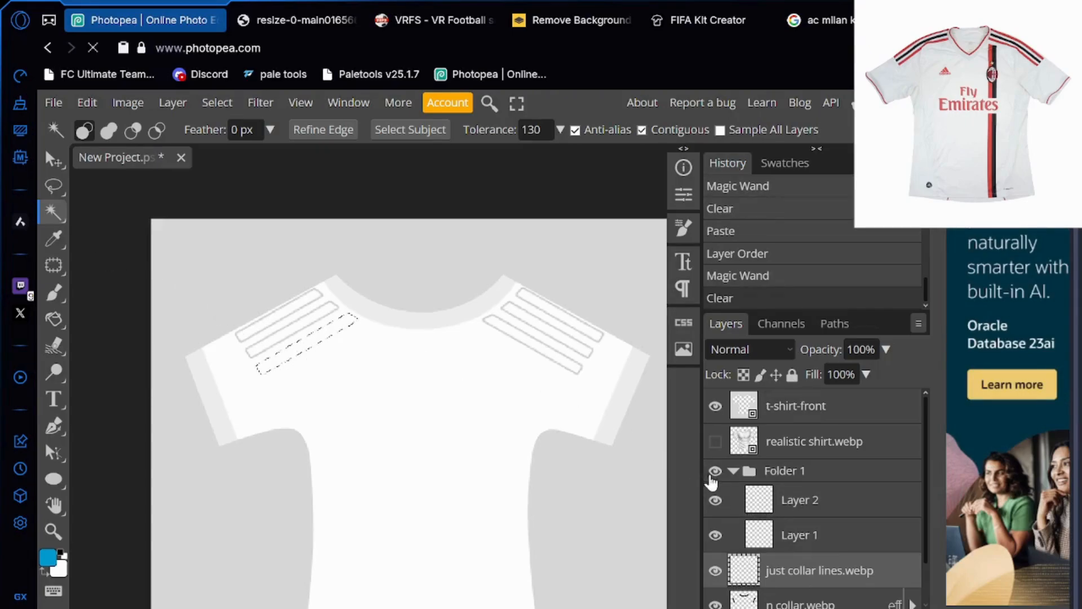
key("ctrl+v")
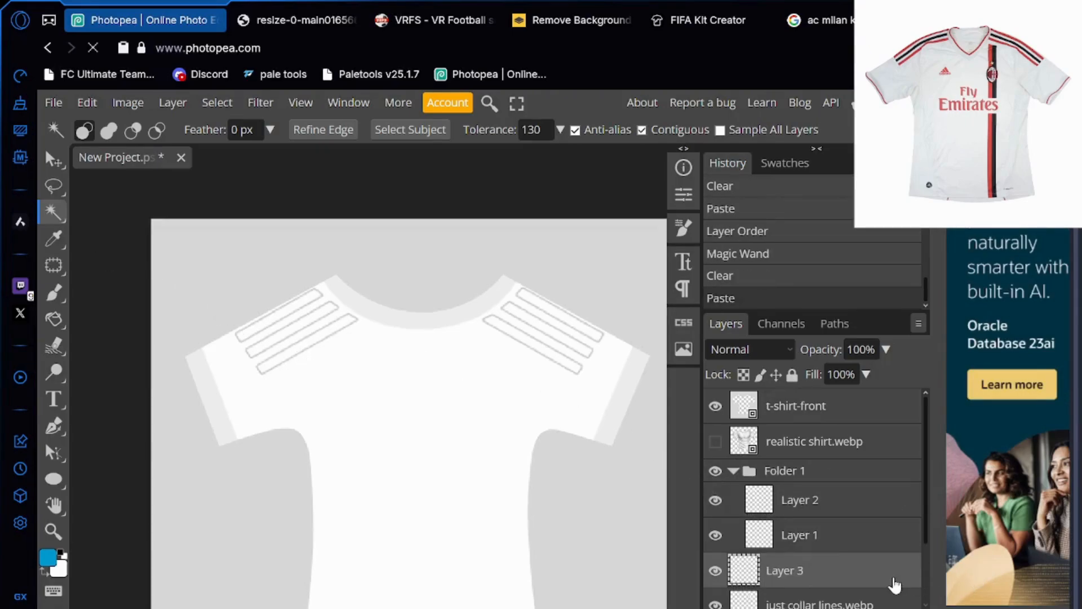
left_click_drag(895, 587, 872, 495)
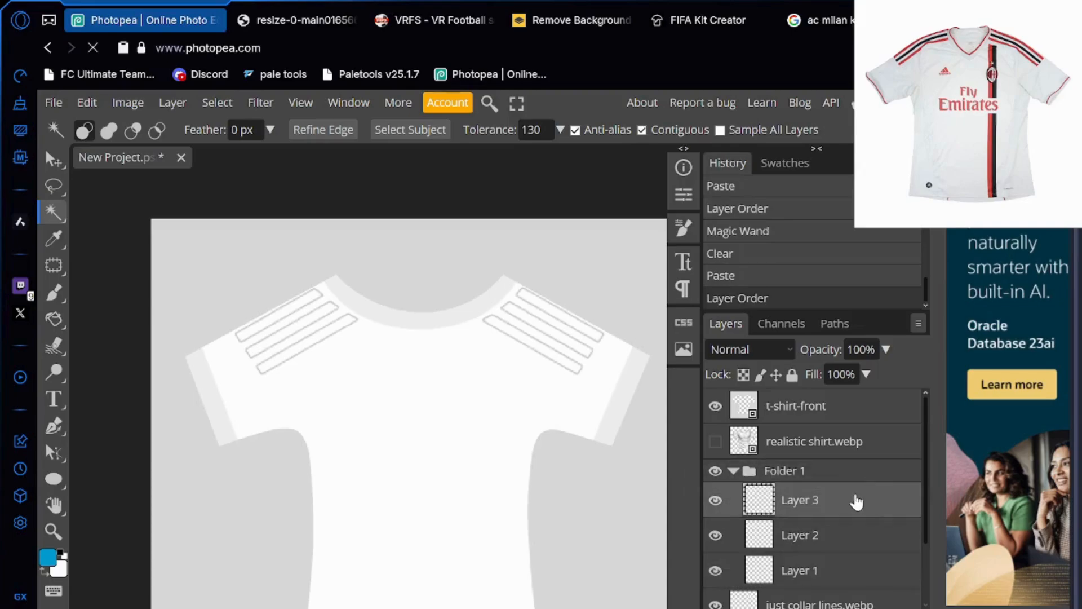
Apply a bright red (#ff0404) Color Overlay to the left shoulder's lowest stripe, Layer 3
double_click(838, 502)
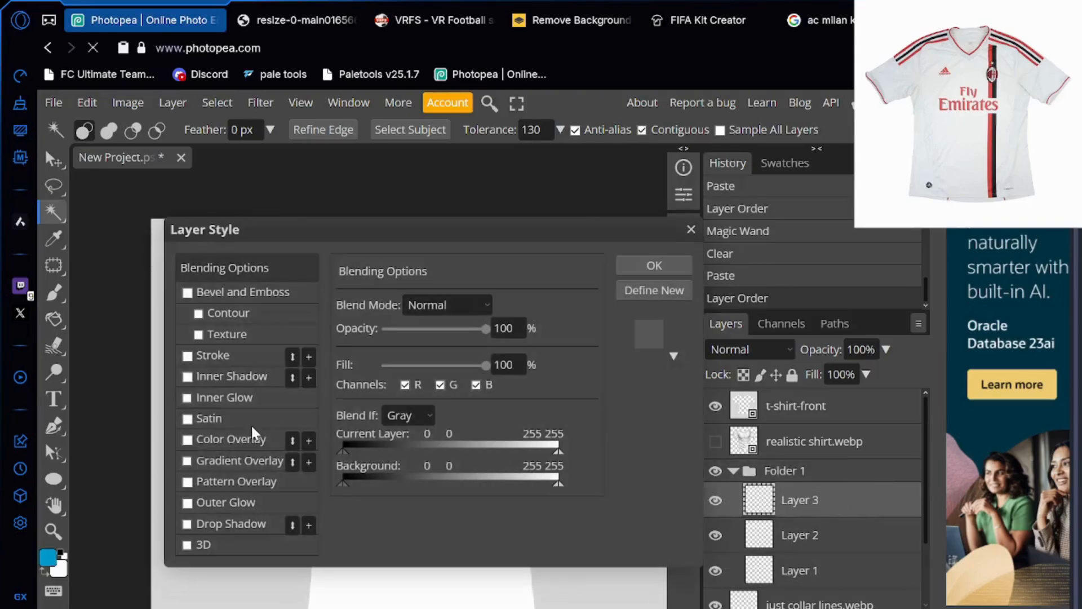
left_click(271, 439)
left_click(548, 328)
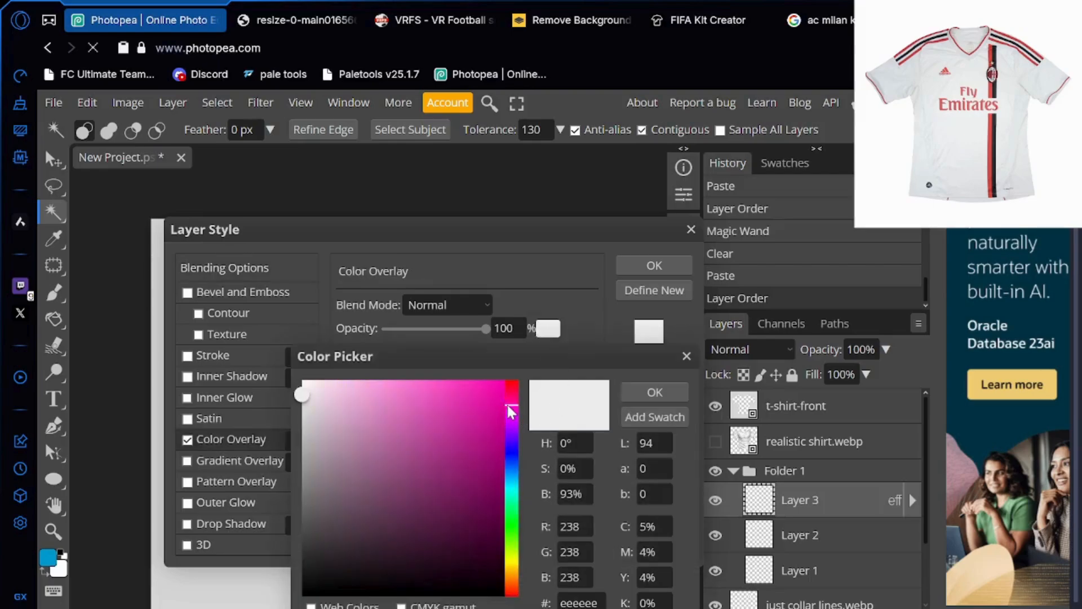
left_click_drag(508, 387, 536, 385)
left_click(654, 392)
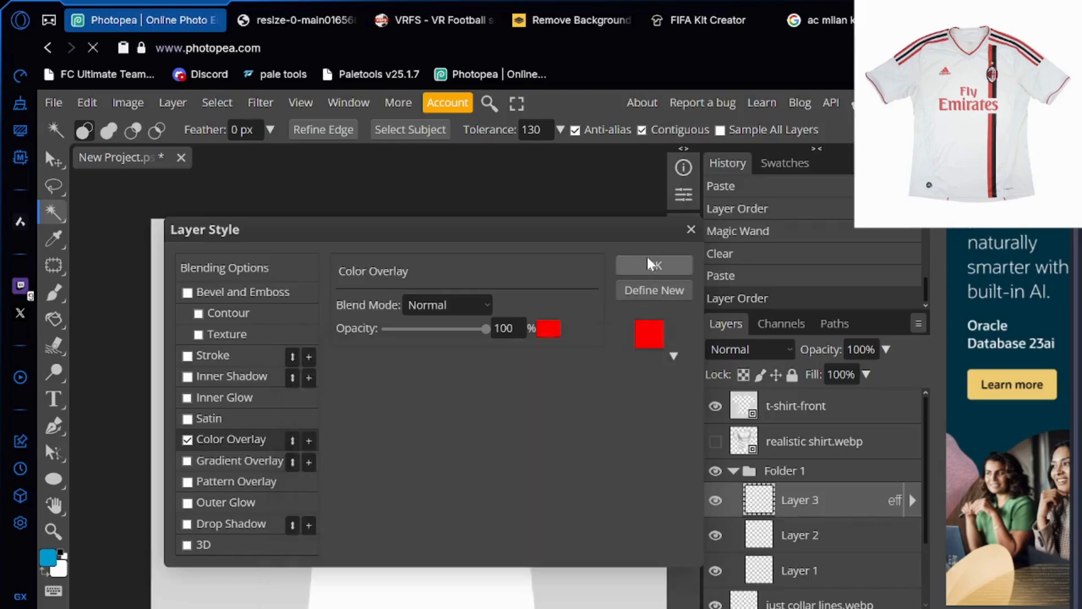
left_click(654, 264)
Apply the same red Color Overlay to the left shoulder's uppermost stripe, Layer 1
left_click(830, 571)
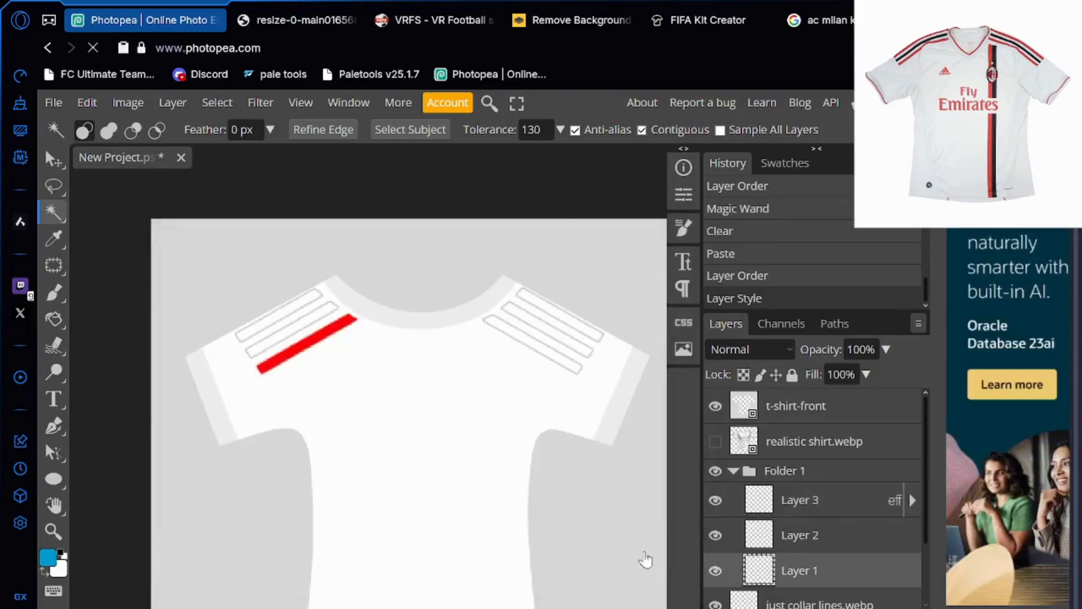
double_click(851, 572)
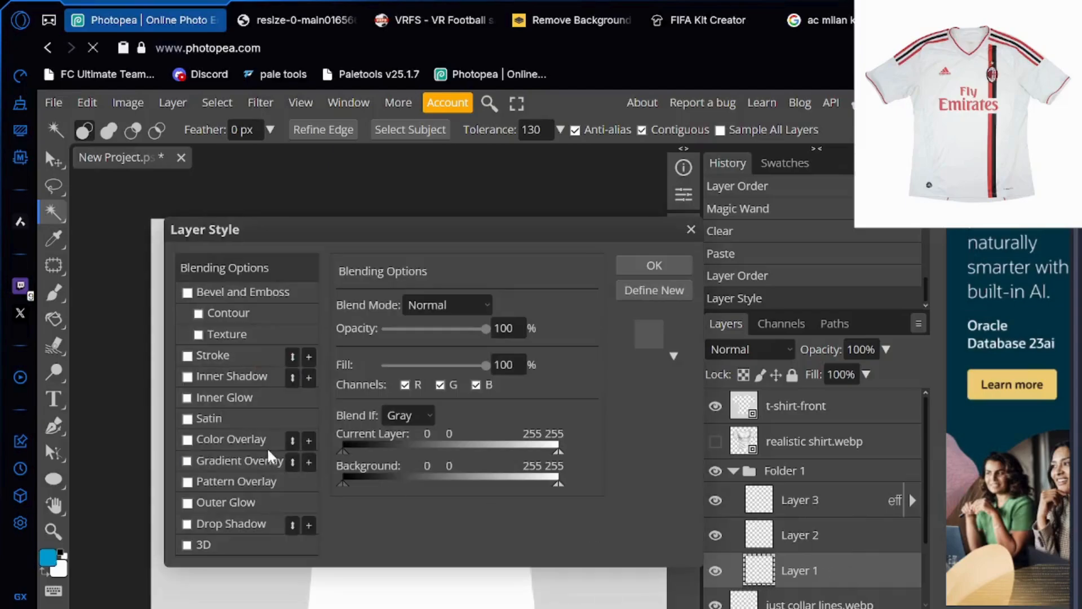
left_click(245, 442)
left_click(654, 265)
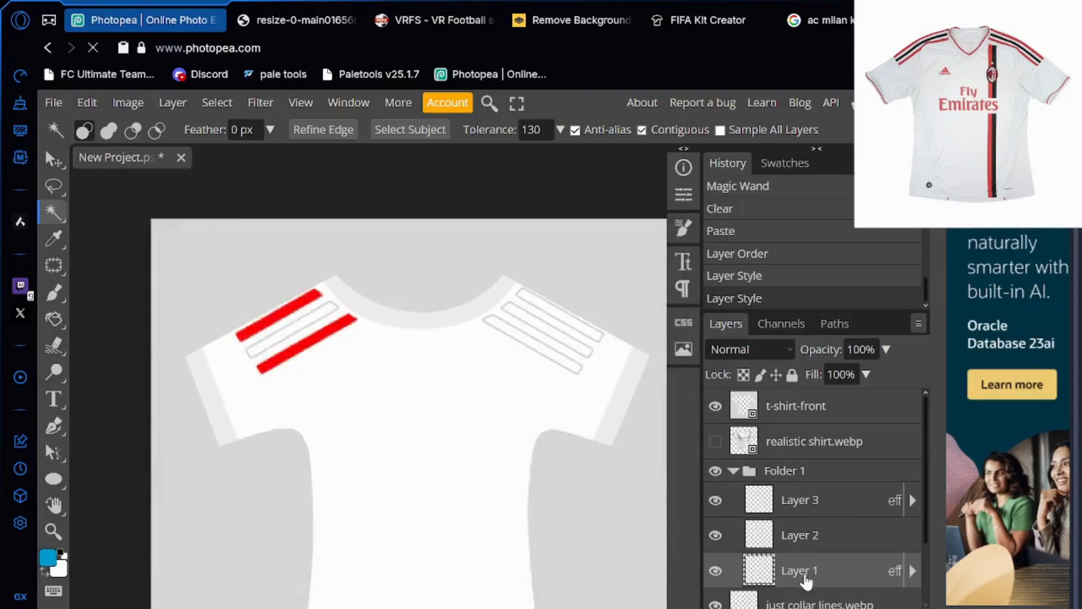
Apply a near-black (#191919) Color Overlay to the left shoulder's middle stripe, Layer 2
double_click(839, 538)
left_click(225, 439)
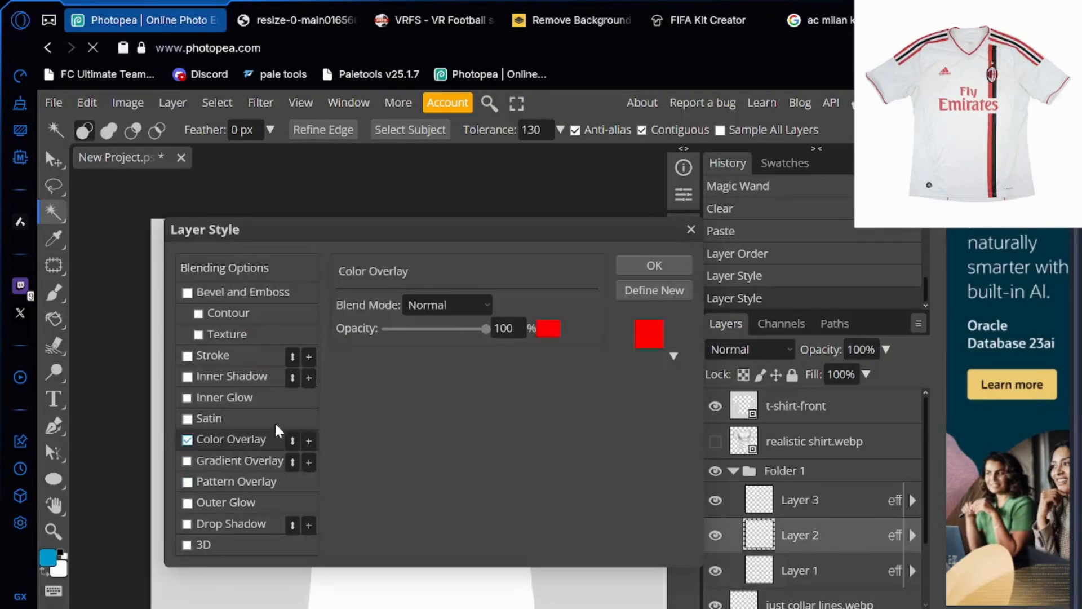
left_click(543, 330)
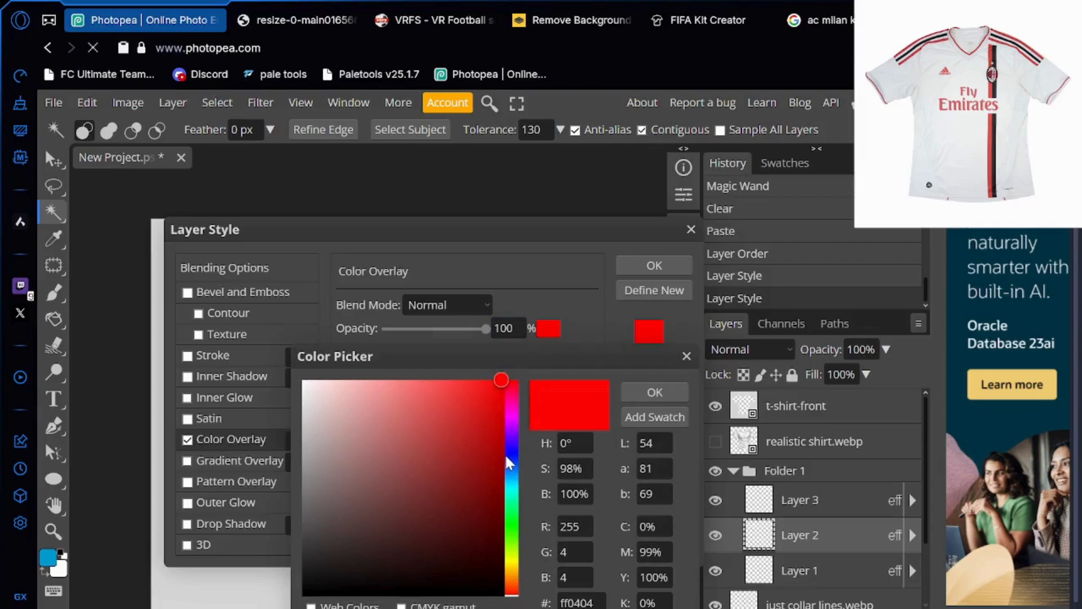
left_click_drag(510, 464, 524, 379)
left_click_drag(392, 437, 280, 574)
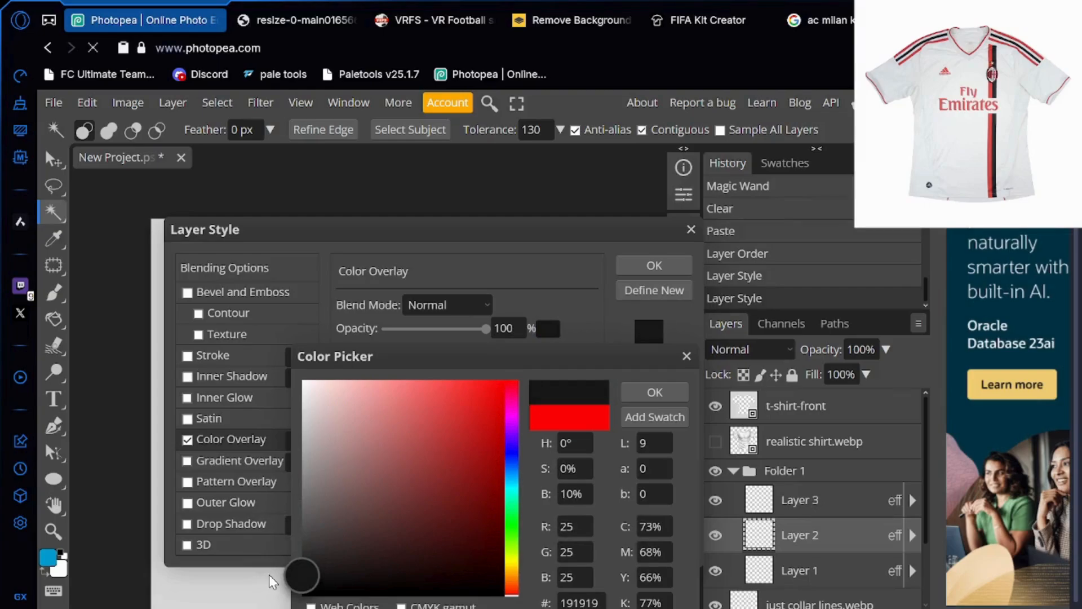
left_click(652, 389)
left_click(654, 266)
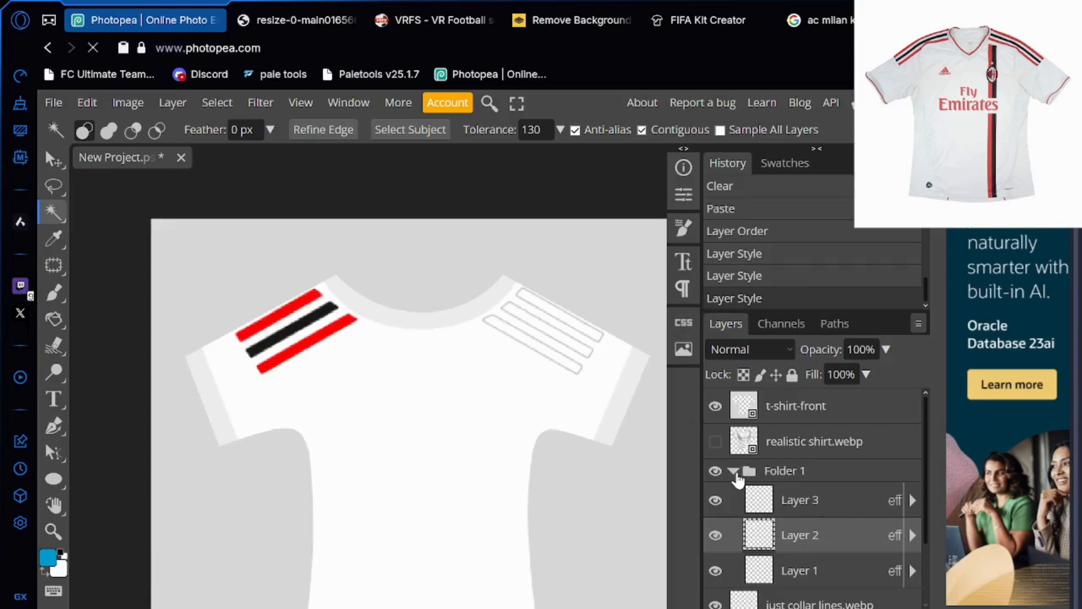
Collapse Folder 1 and cut the middle stripe on the right shoulder from just collar lines.webp onto its own layer
left_click(735, 475)
left_click(775, 504)
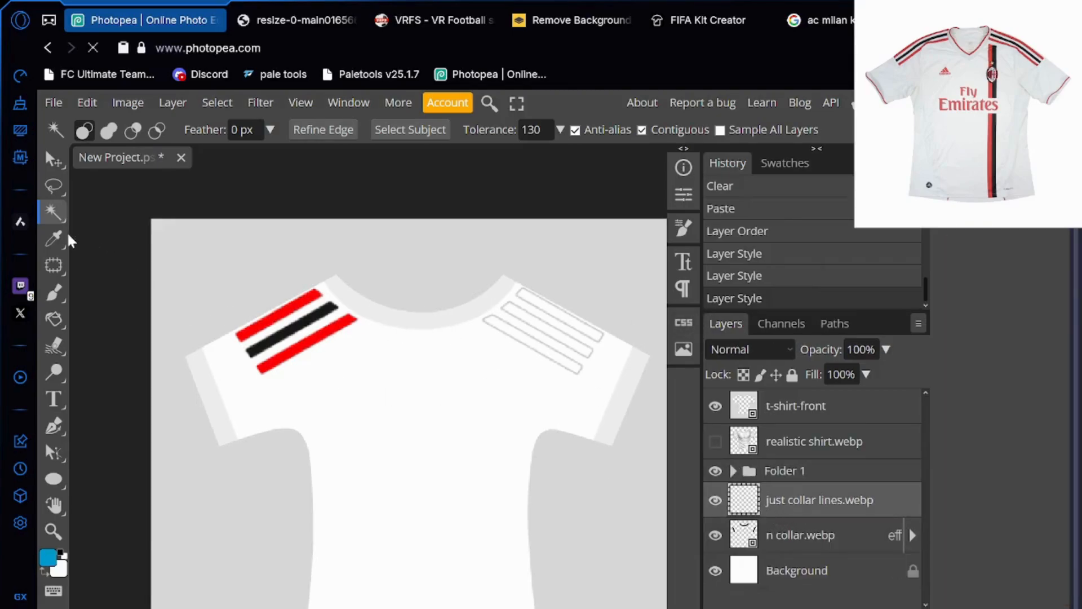
left_click(554, 337)
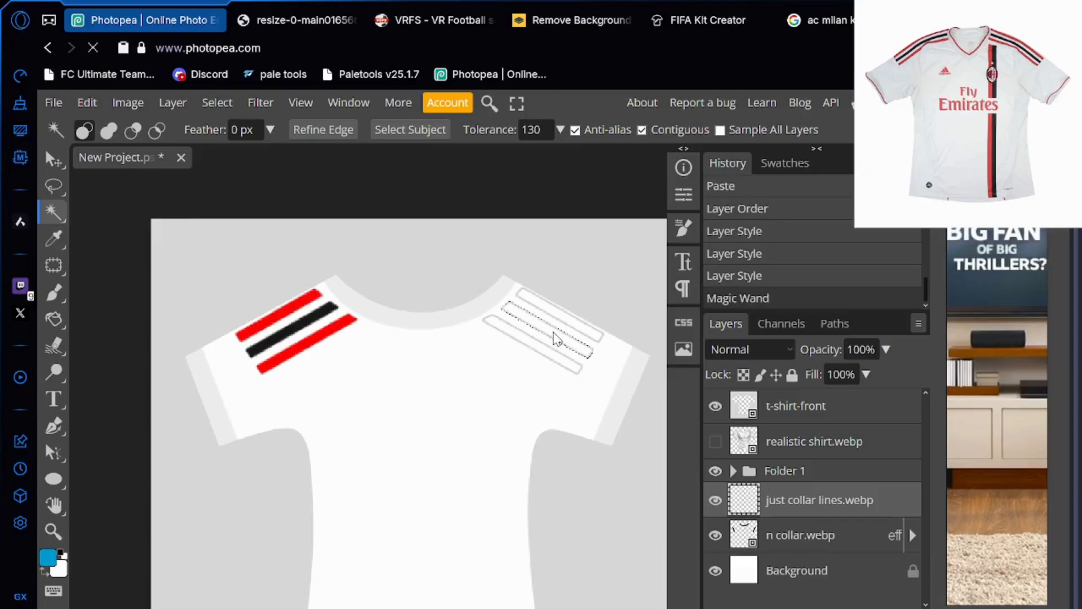
key("ctrl+x")
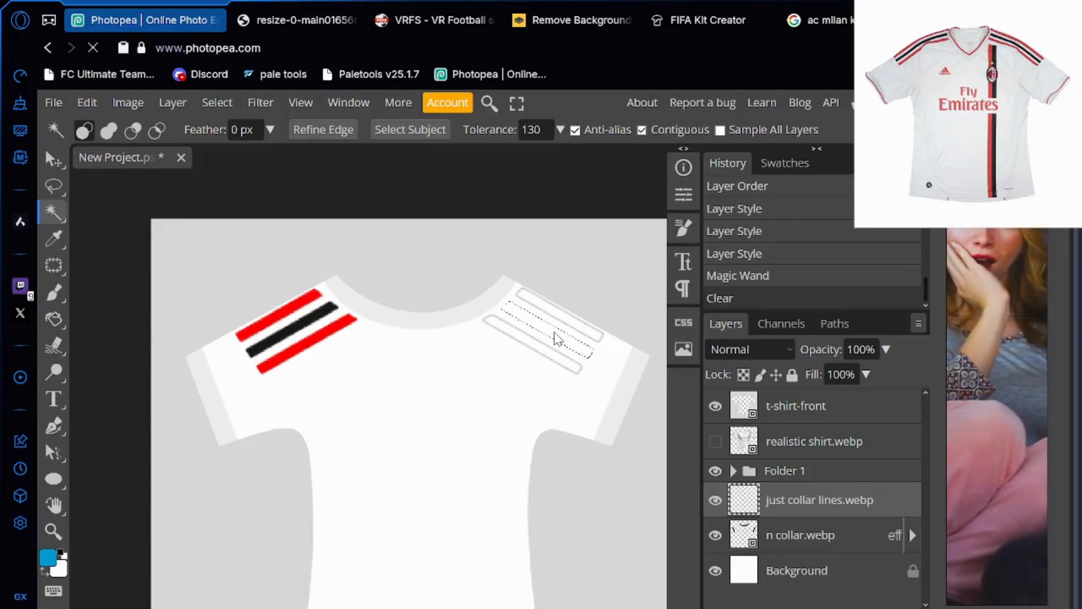
key("ctrl+v")
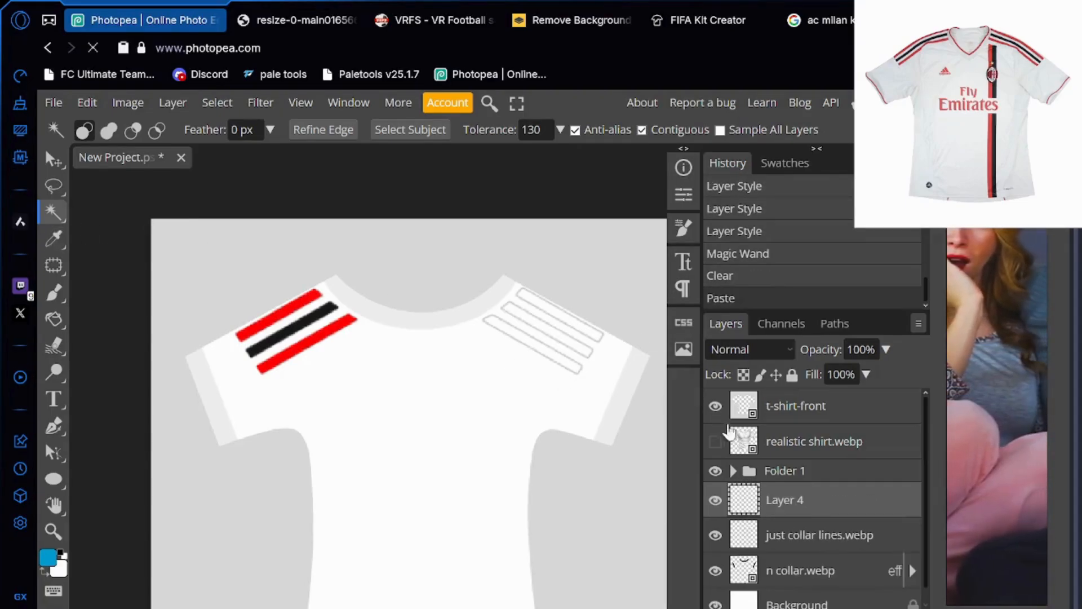
Apply the same near-black Color Overlay to the right shoulder's middle stripe layer and move it into Folder 1
double_click(827, 501)
left_click(234, 439)
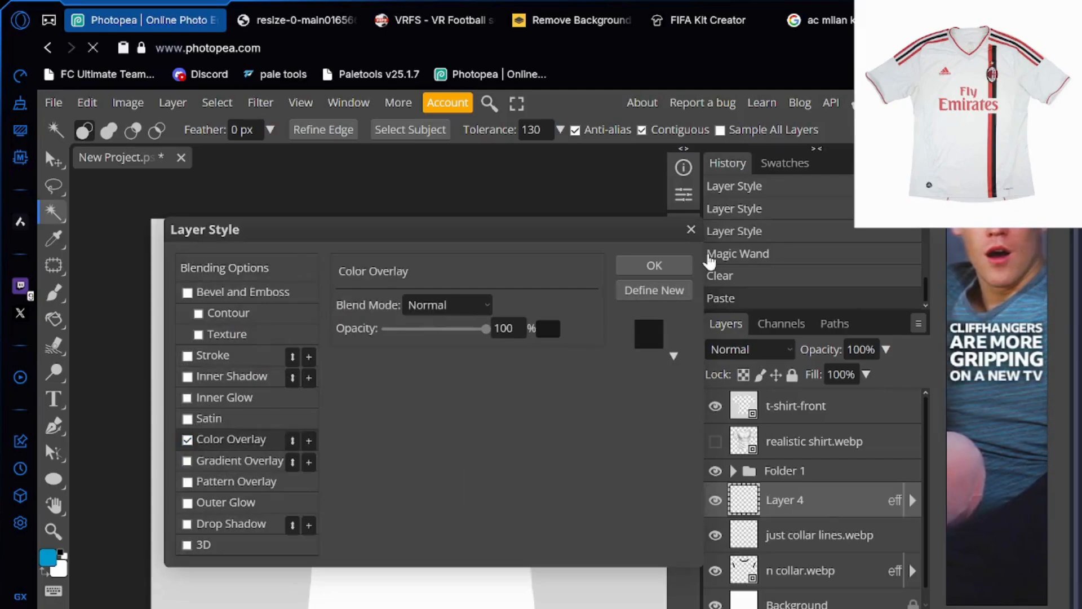
left_click(654, 265)
left_click(733, 471)
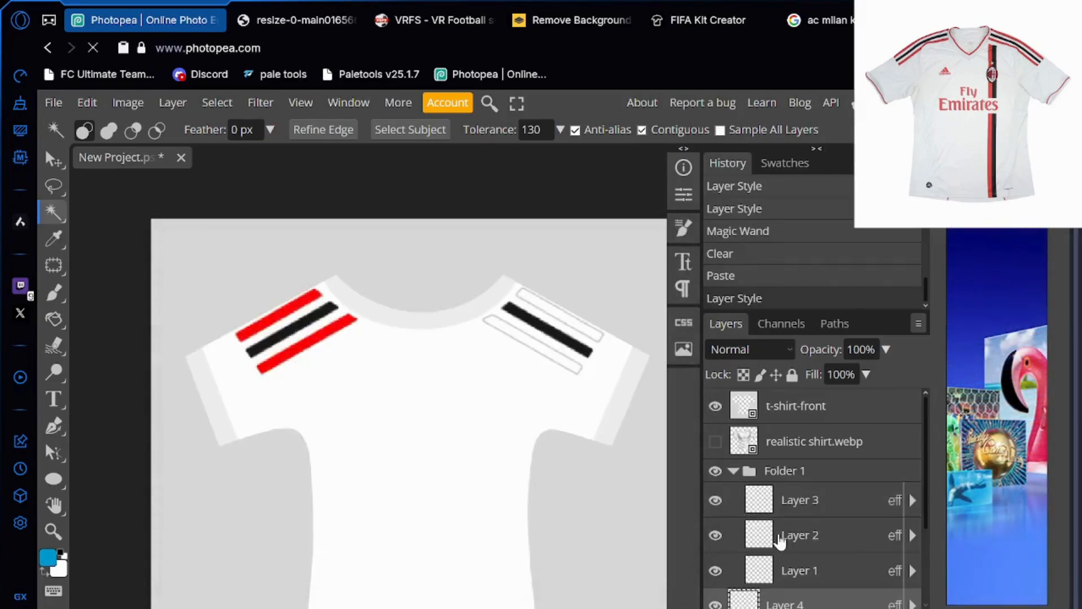
scroll(733, 496, "down", 2)
left_click_drag(781, 536, 789, 482)
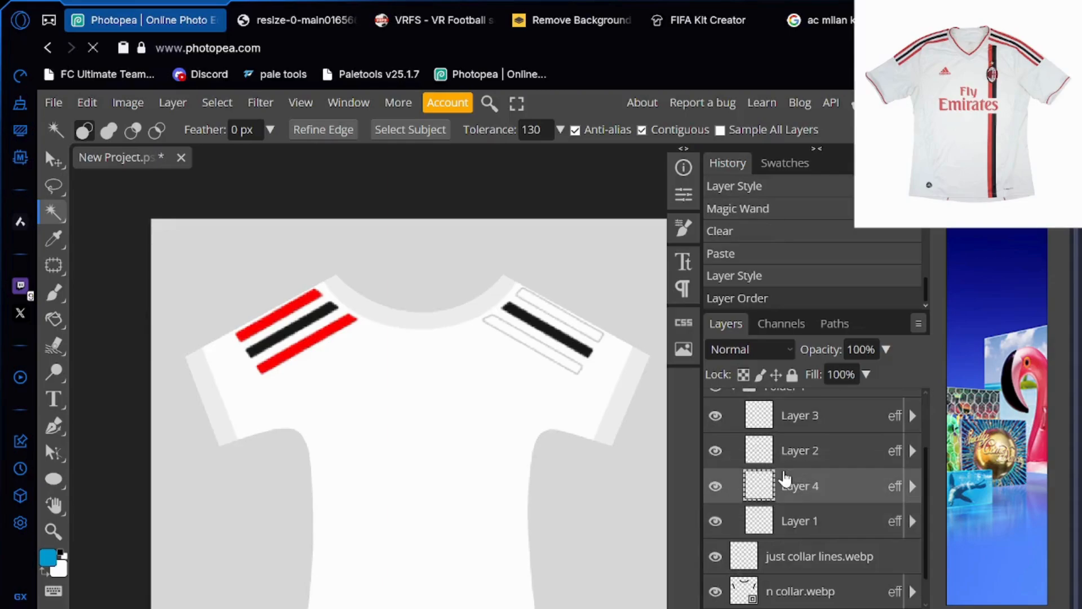
Apply a bright red Color Overlay to just collar lines.webp to colour the right shoulder's two outer stripes
left_click(794, 559)
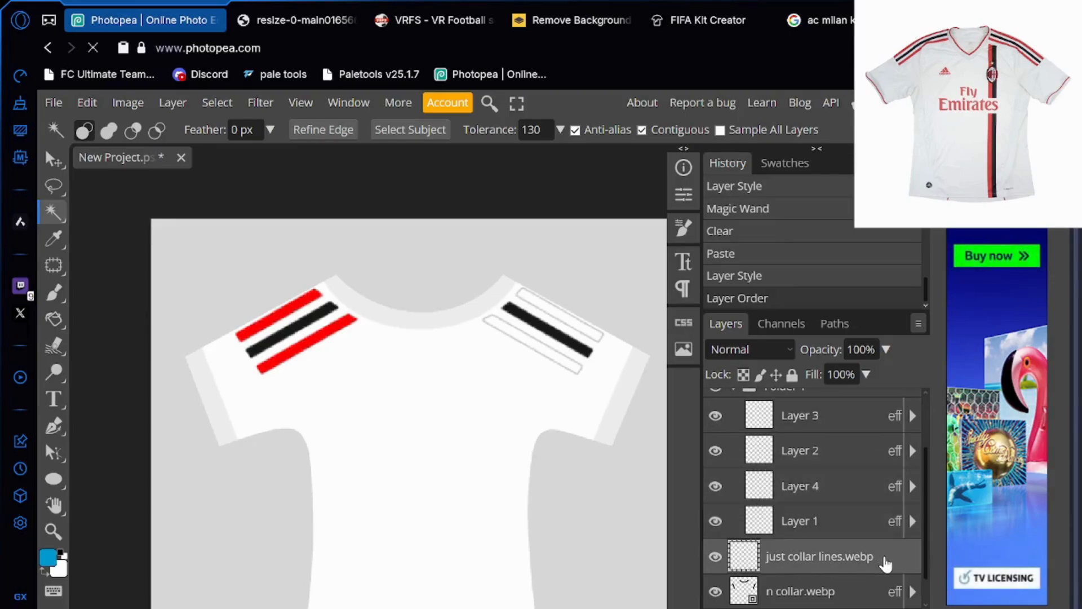
double_click(897, 561)
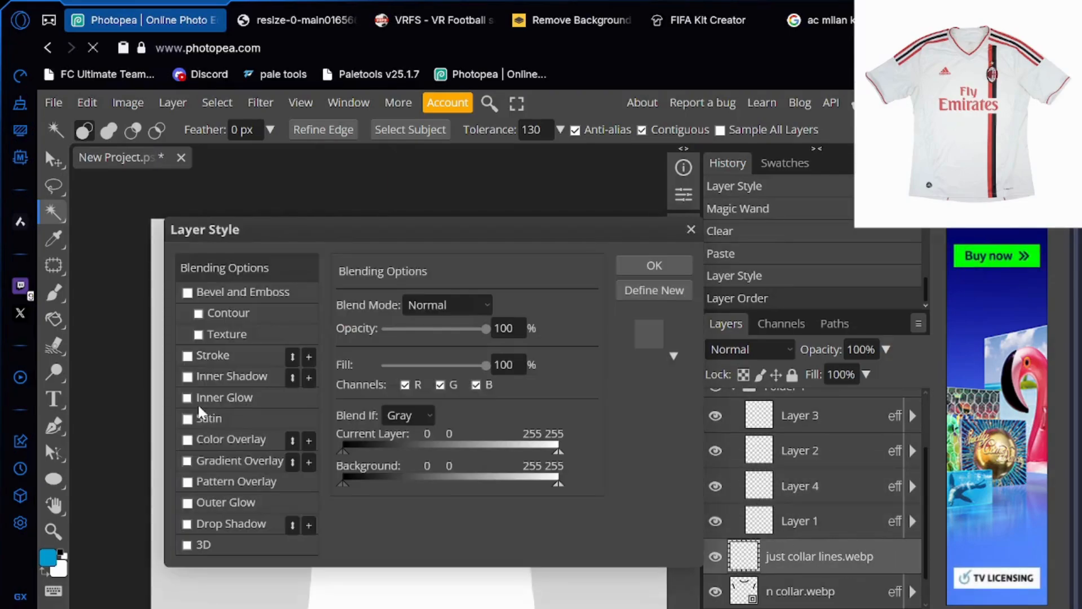
left_click(238, 439)
left_click(545, 329)
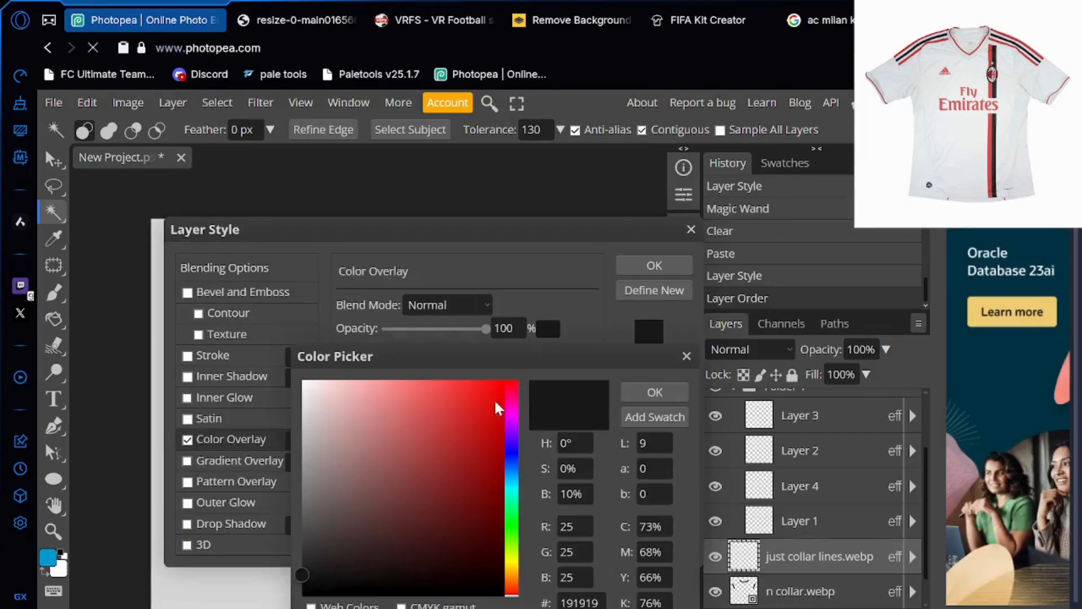
left_click(502, 380)
left_click(654, 393)
left_click(654, 265)
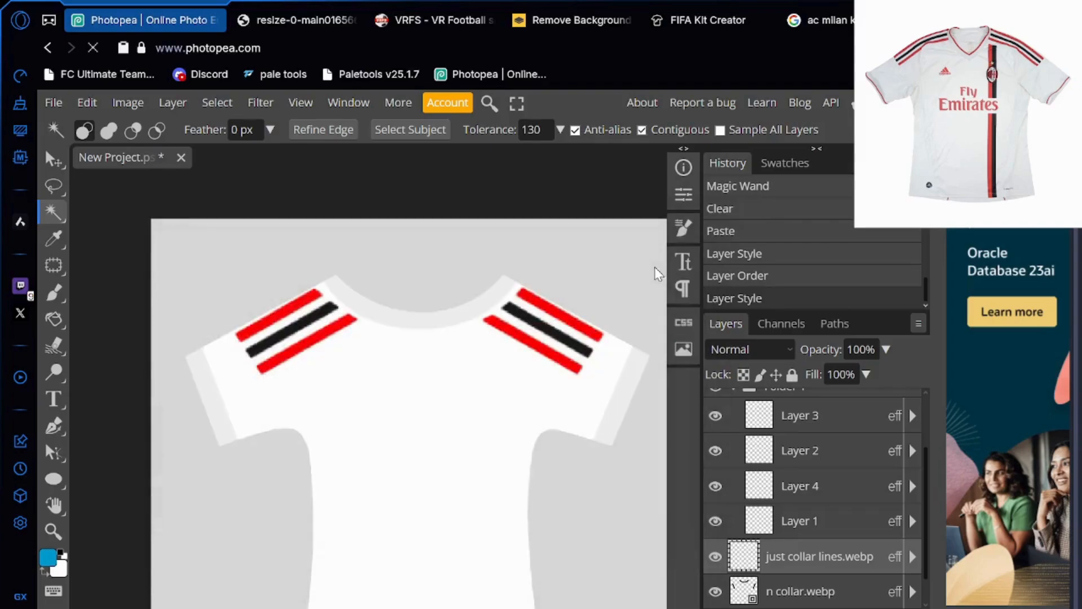
Compare the stripes with the reference shirt photo, move just collar lines.webp into Folder 1 and collapse the folder
left_click(316, 12)
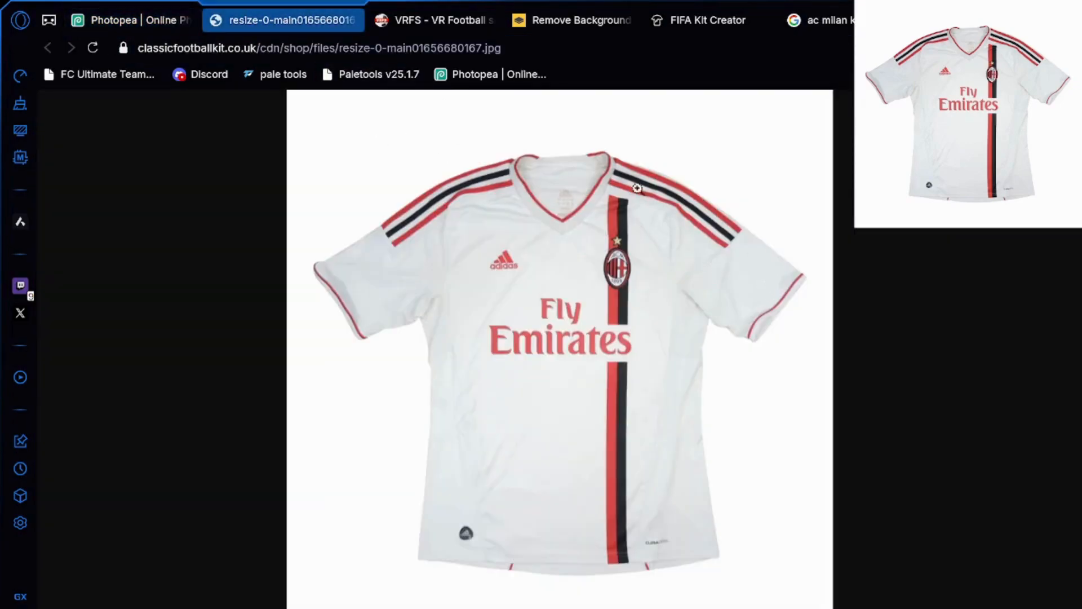
left_click(138, 20)
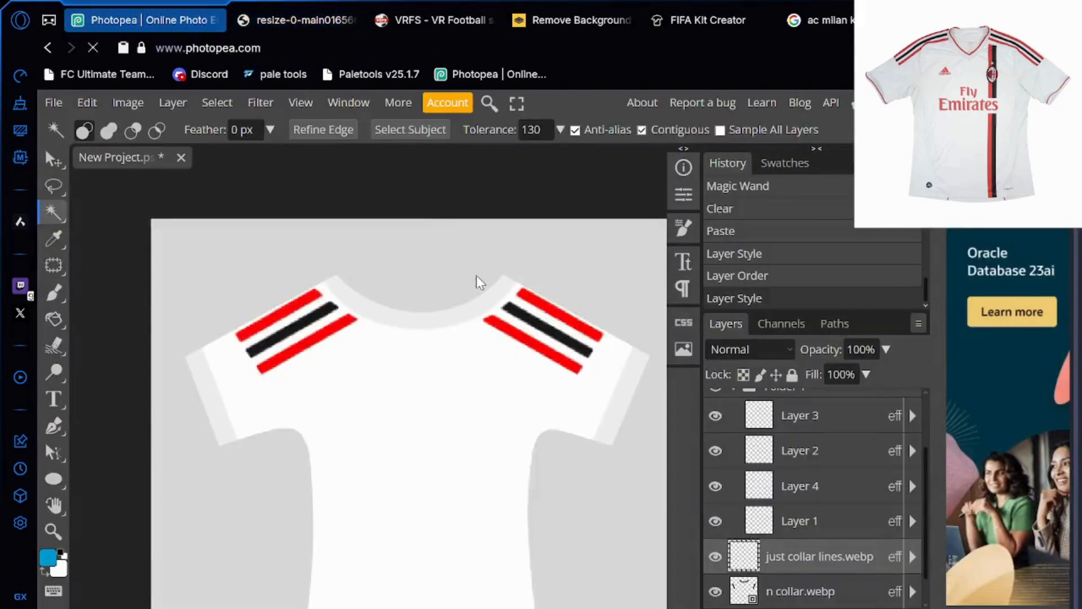
left_click_drag(828, 555, 758, 440)
left_click(732, 429)
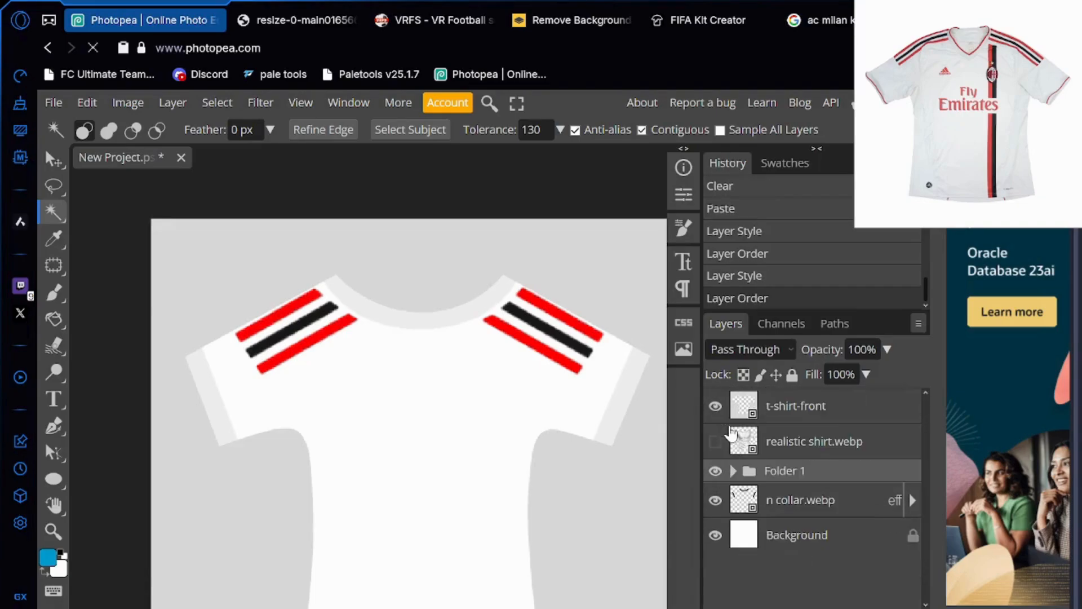
Set the brush to 7 px with 58% smoothing and add a new layer directly above n collar.webp
left_click(772, 503)
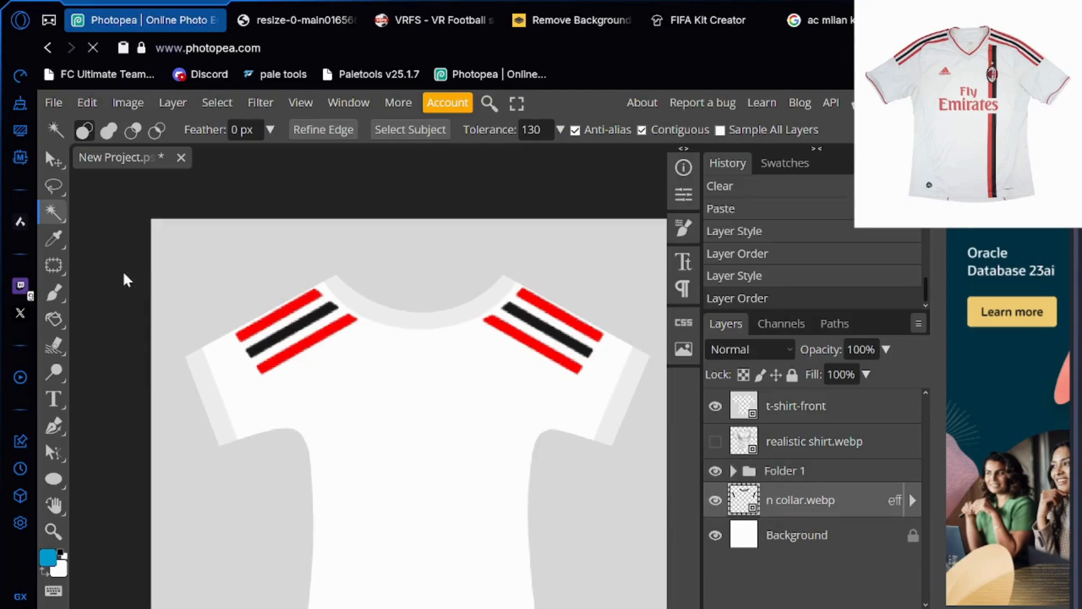
left_click(54, 291)
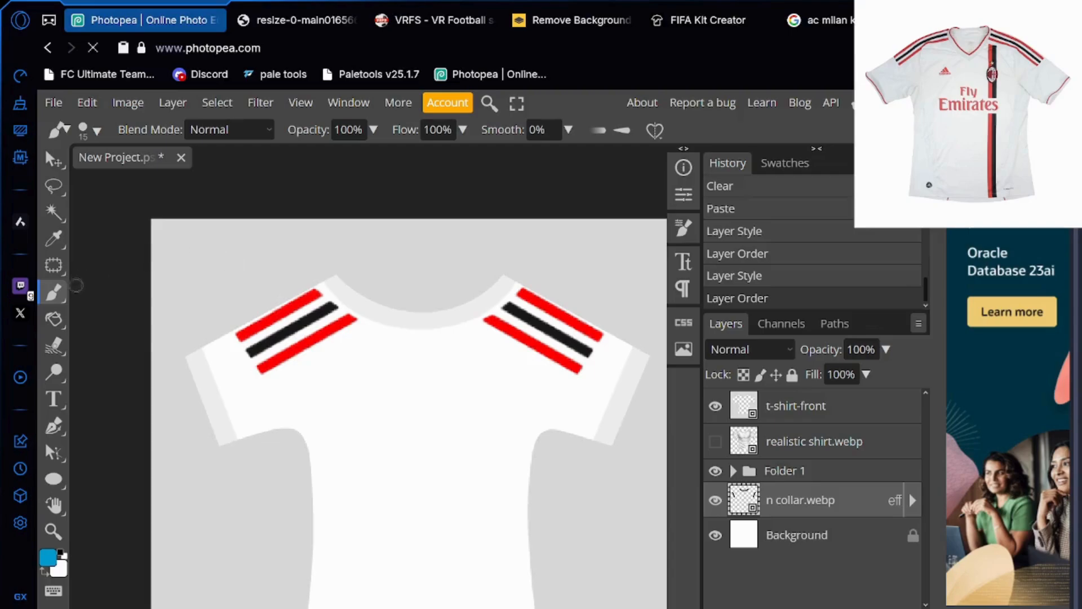
right_click(151, 288)
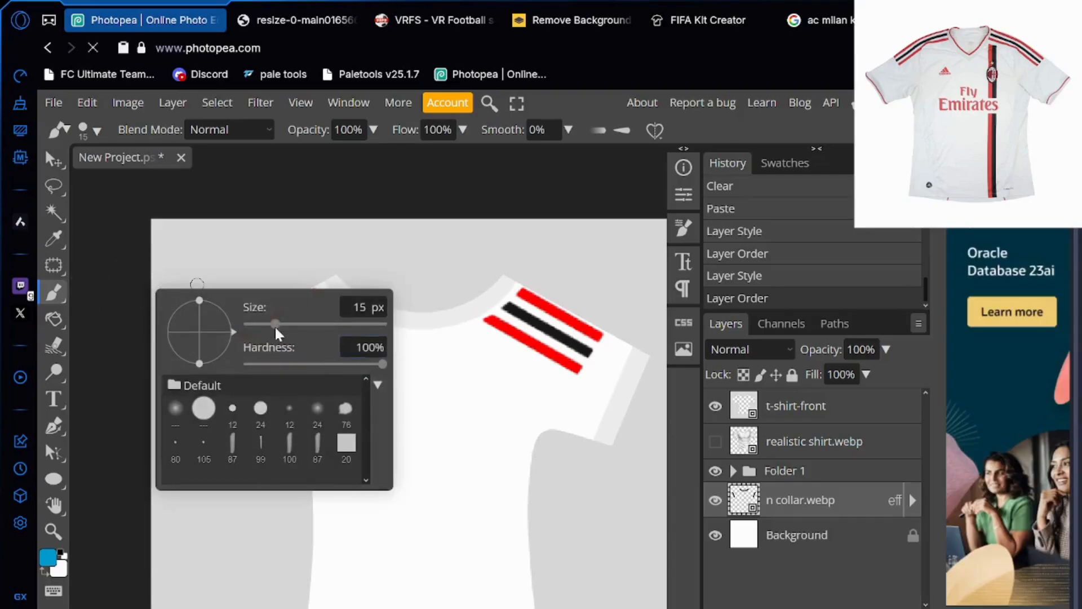
left_click_drag(276, 330, 268, 327)
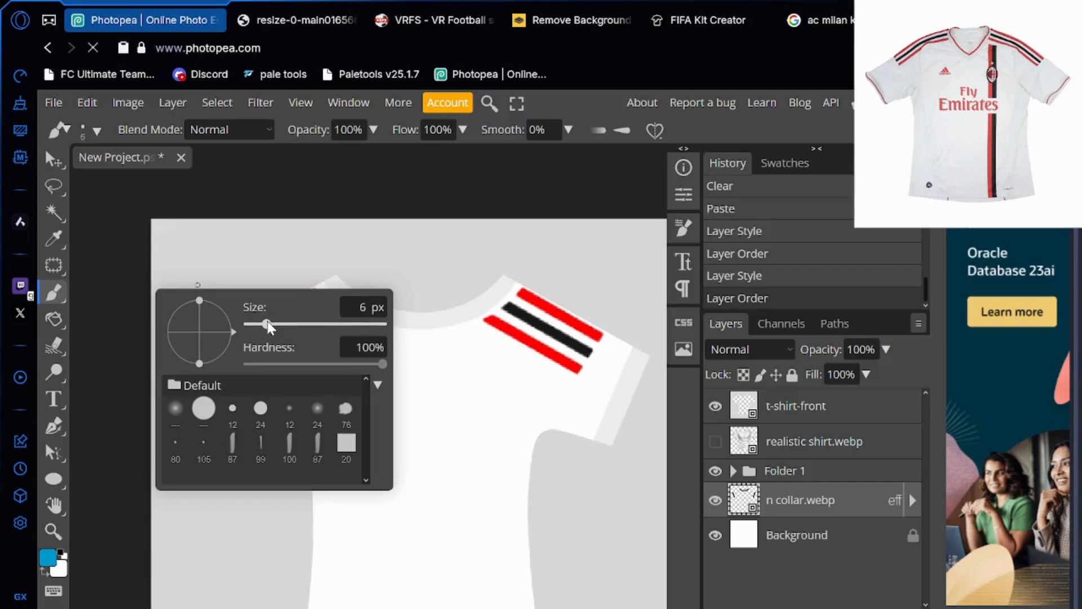
left_click(354, 304)
left_click(564, 131)
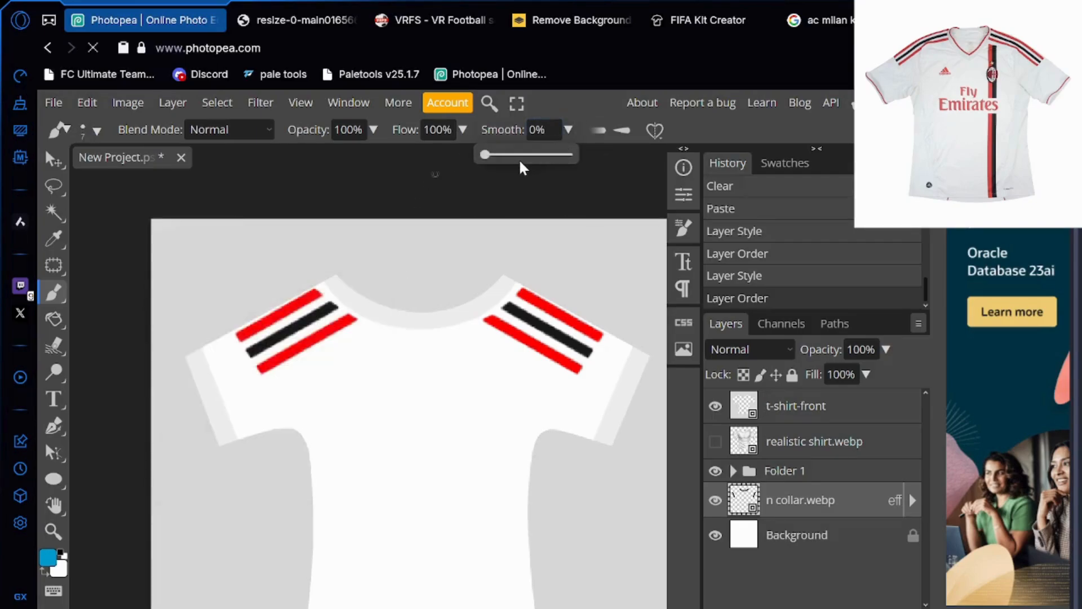
left_click_drag(526, 157, 533, 157)
key("ctrl+shift+n")
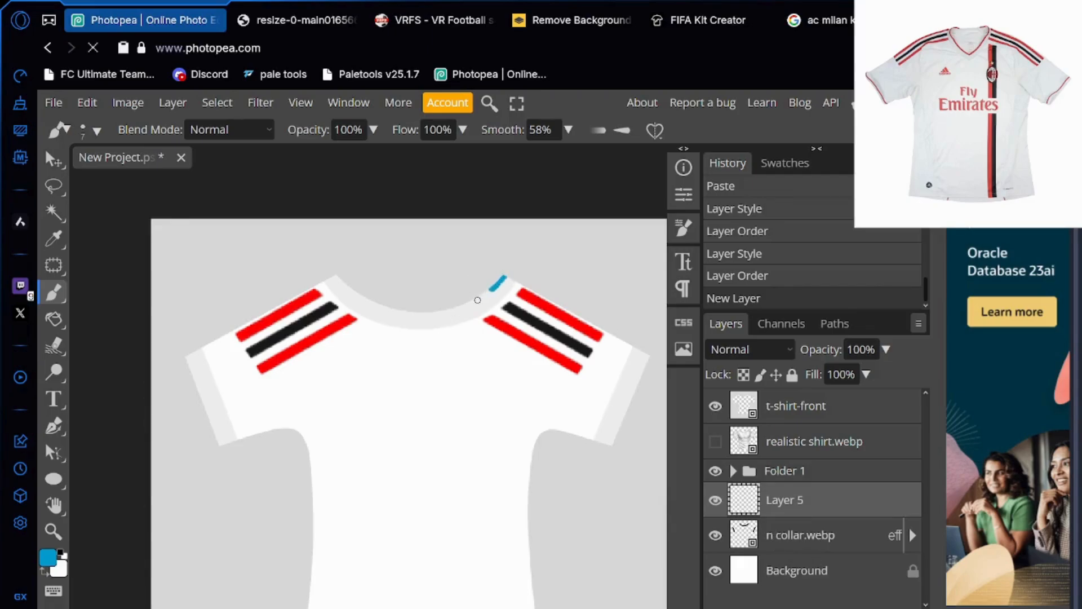
Undo the blue stroke on the collar and set the foreground colour to bright red
left_click_drag(465, 305, 459, 308)
key("ctrl+z")
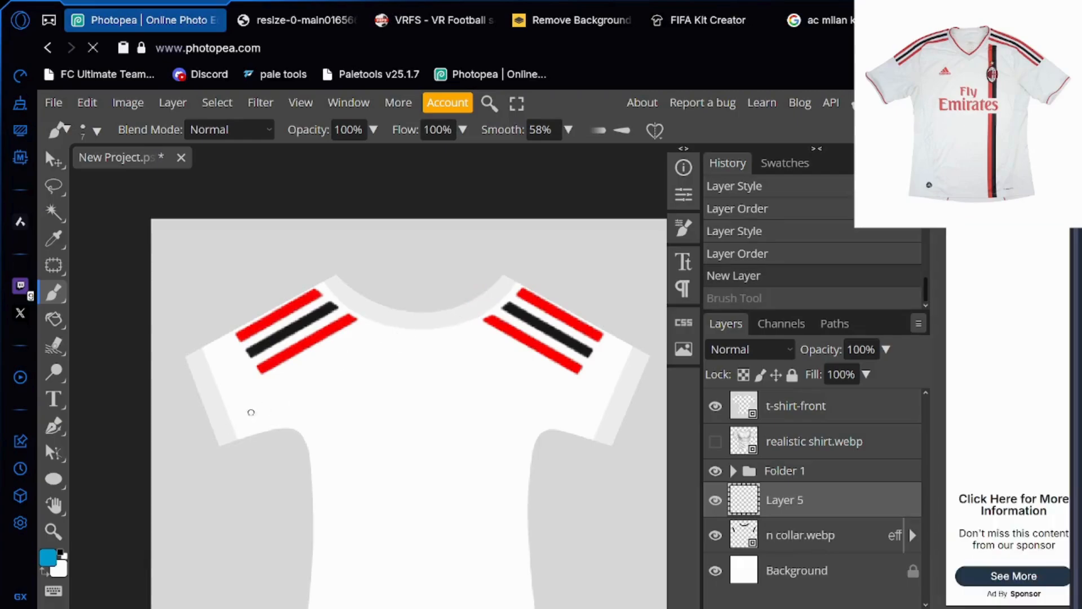
left_click(49, 558)
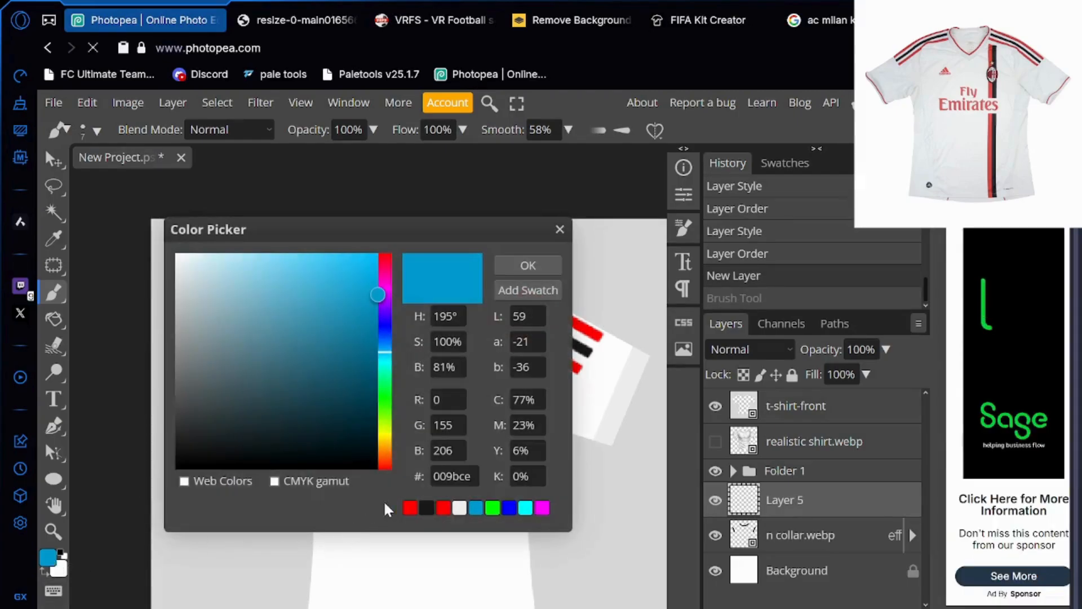
left_click(410, 507)
left_click(524, 263)
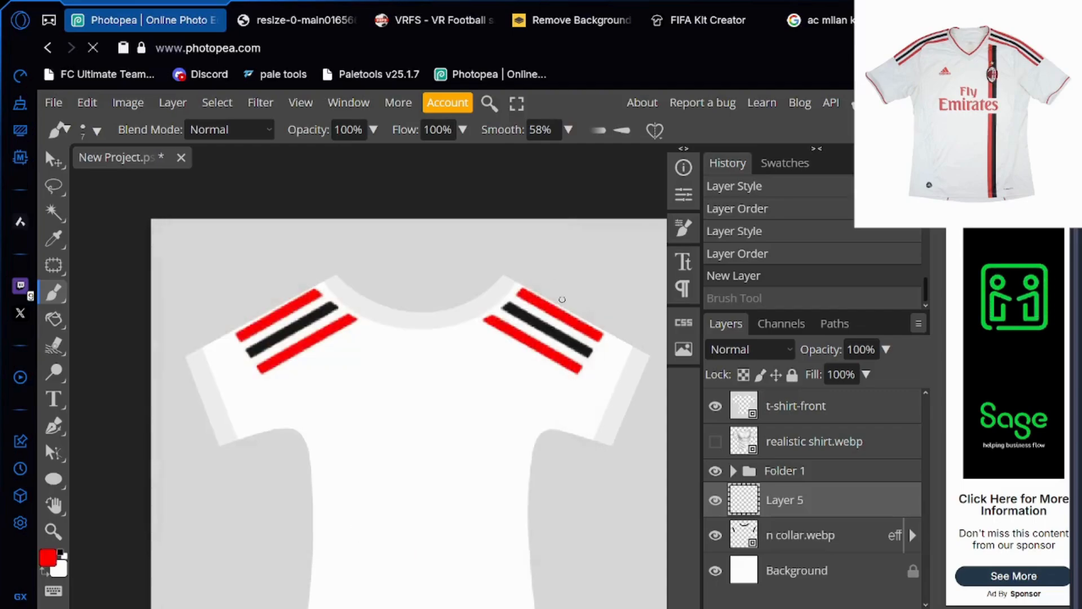
Brush a thin red line along the collar's inner edge from shoulder to shoulder, replacing the first stroke with a new one
left_click_drag(503, 276, 496, 286)
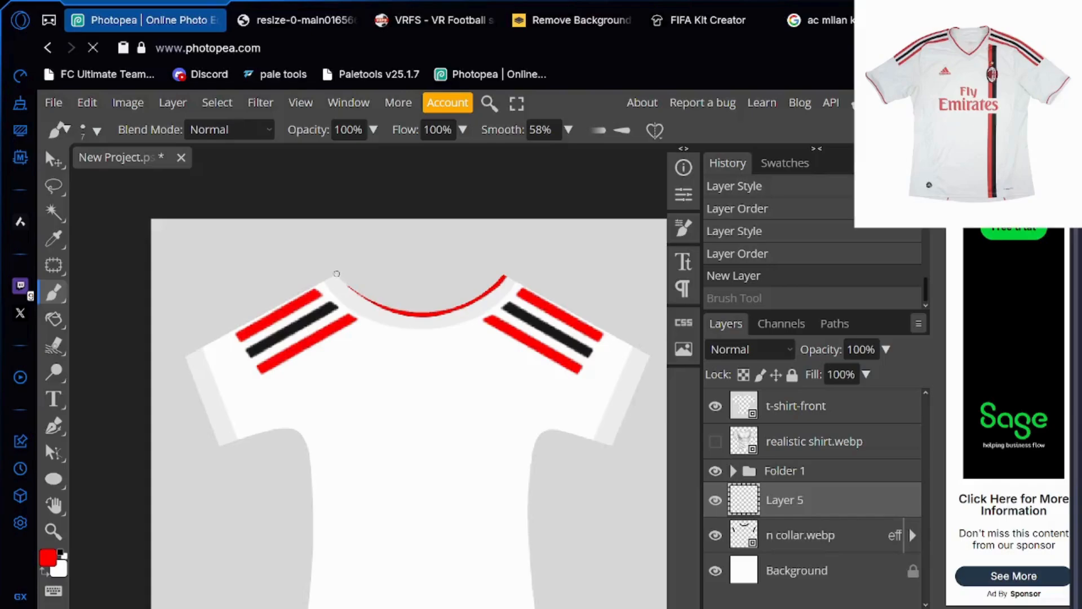
left_click_drag(321, 262, 322, 262)
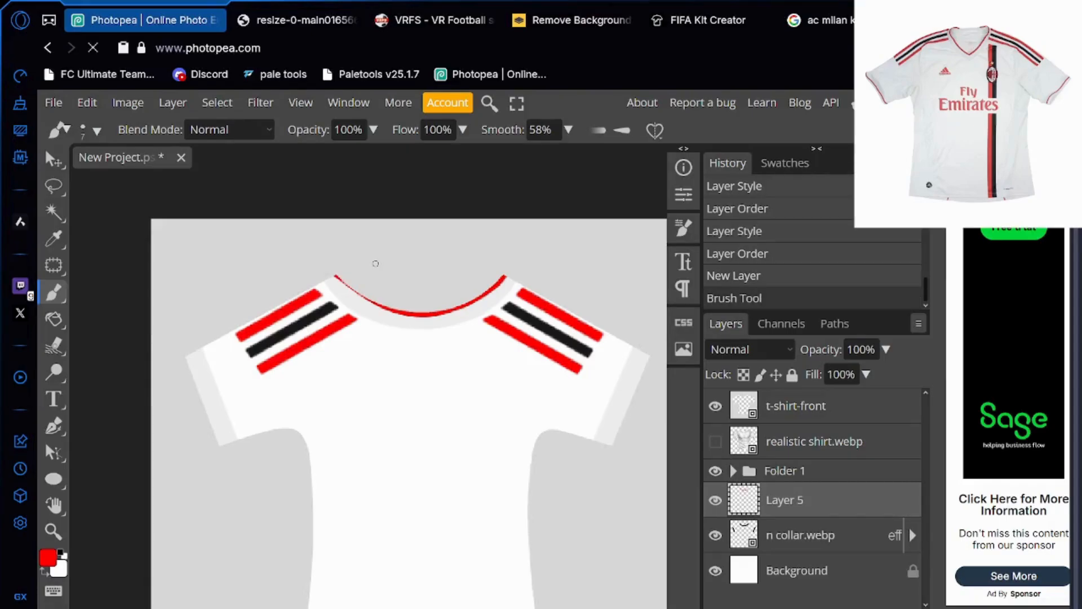
key("ctrl+z")
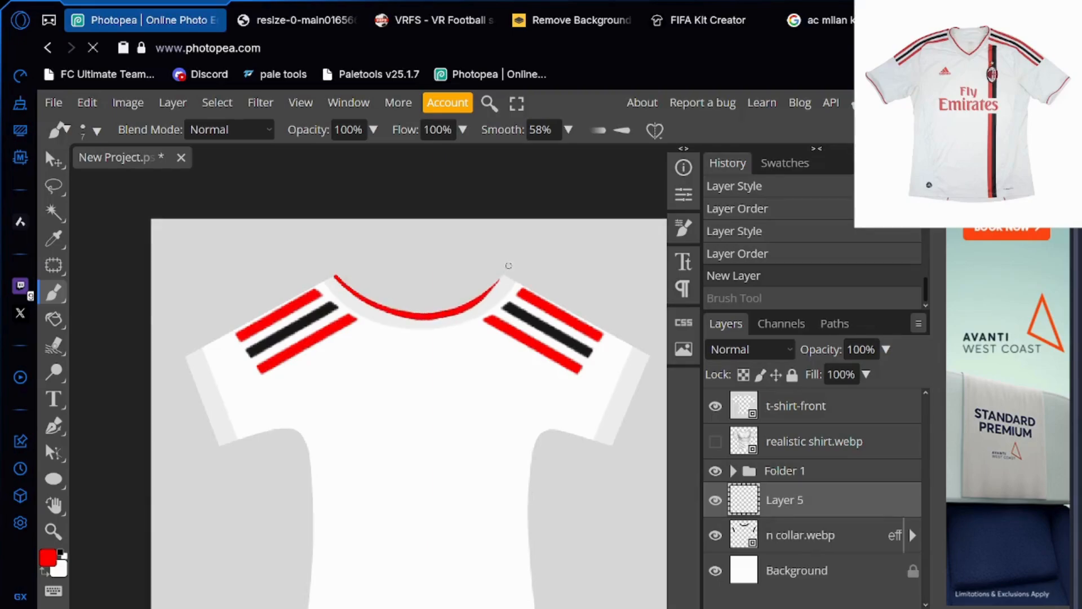
key("ctrl+shift+z")
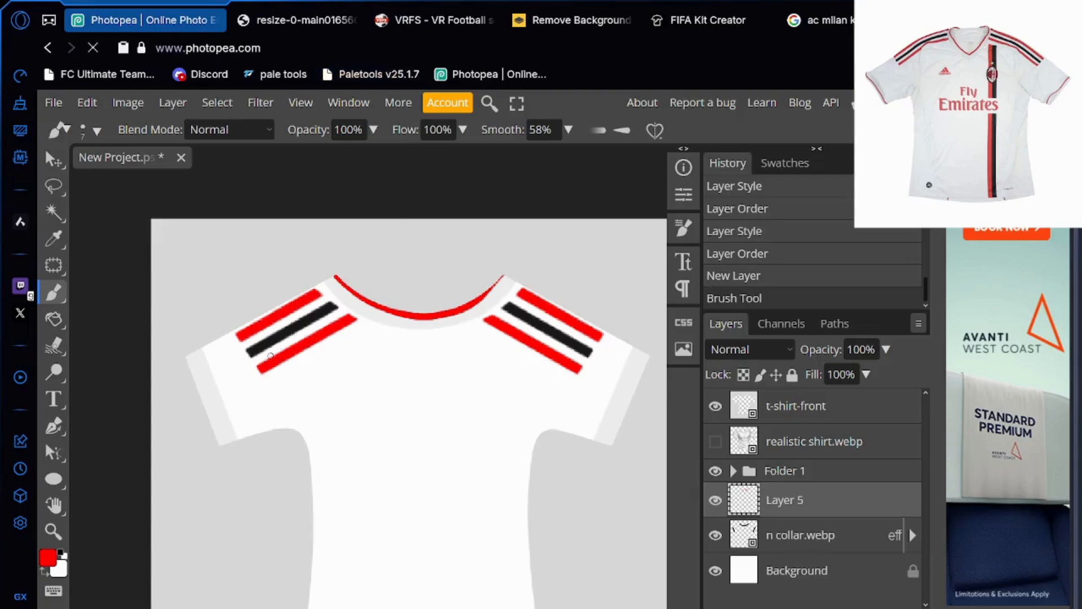
Raise the brush smoothing to 75% and paint a red line along both sleeve cuffs as on the reference shirt
left_click(304, 20)
left_click(160, 21)
left_click_drag(204, 389, 244, 461)
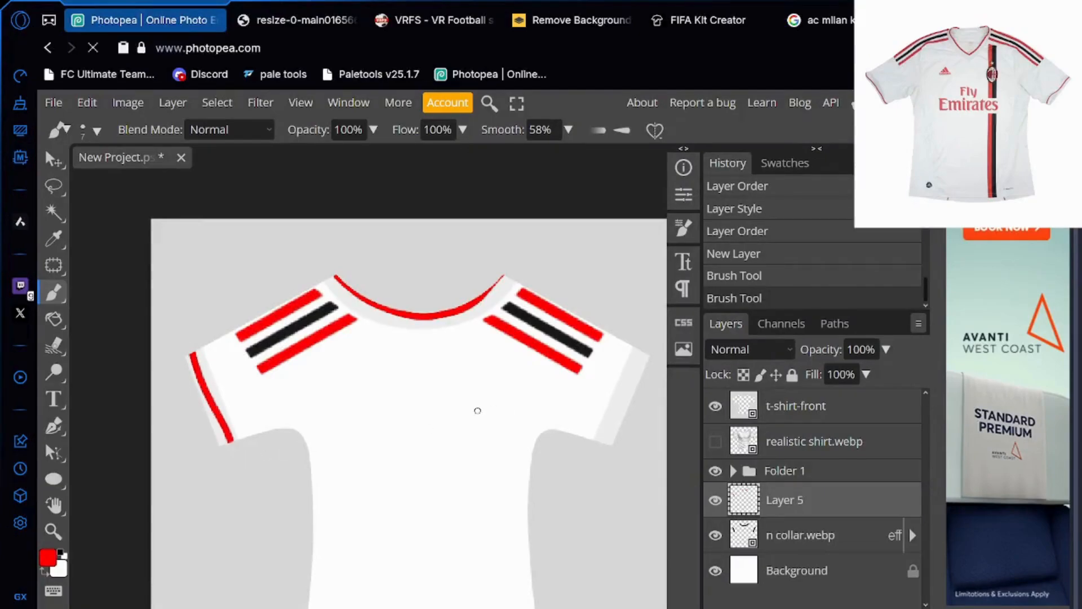
key("ctrl+z")
left_click(568, 130)
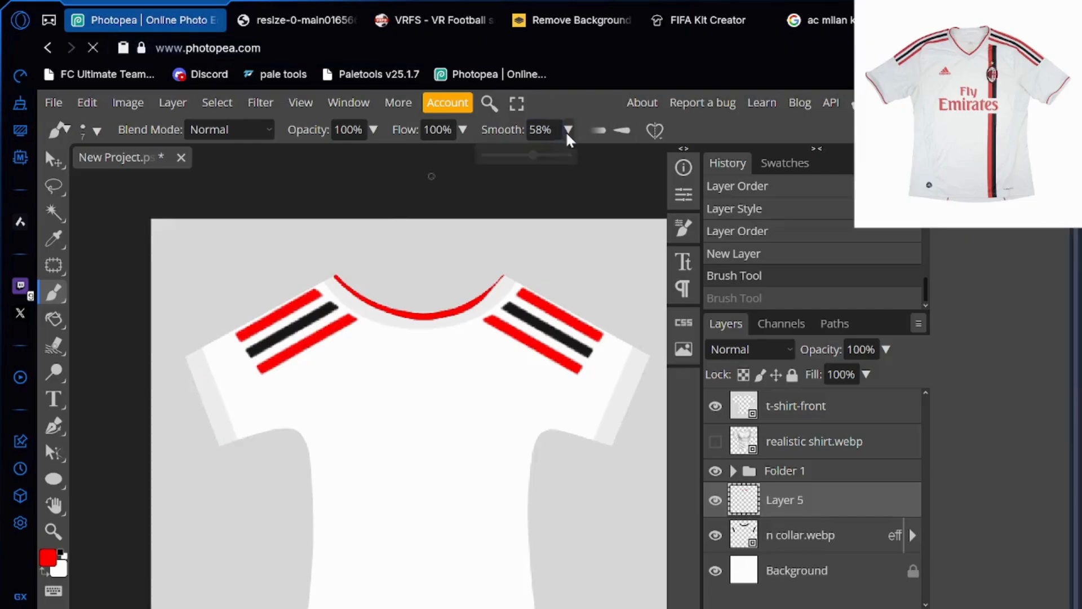
left_click_drag(533, 155, 547, 154)
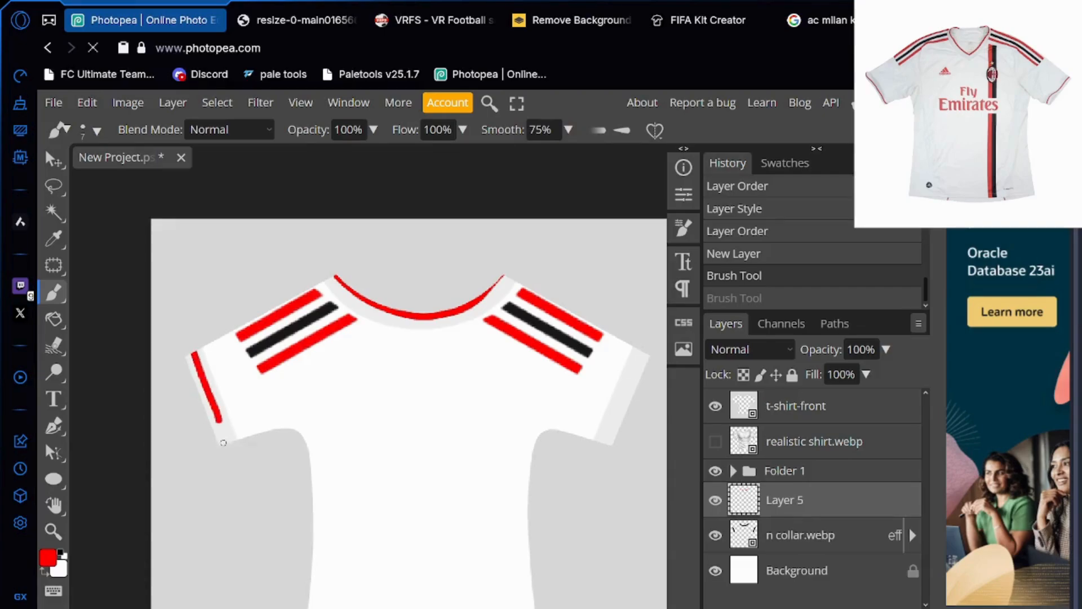
key("ctrl+shift+z")
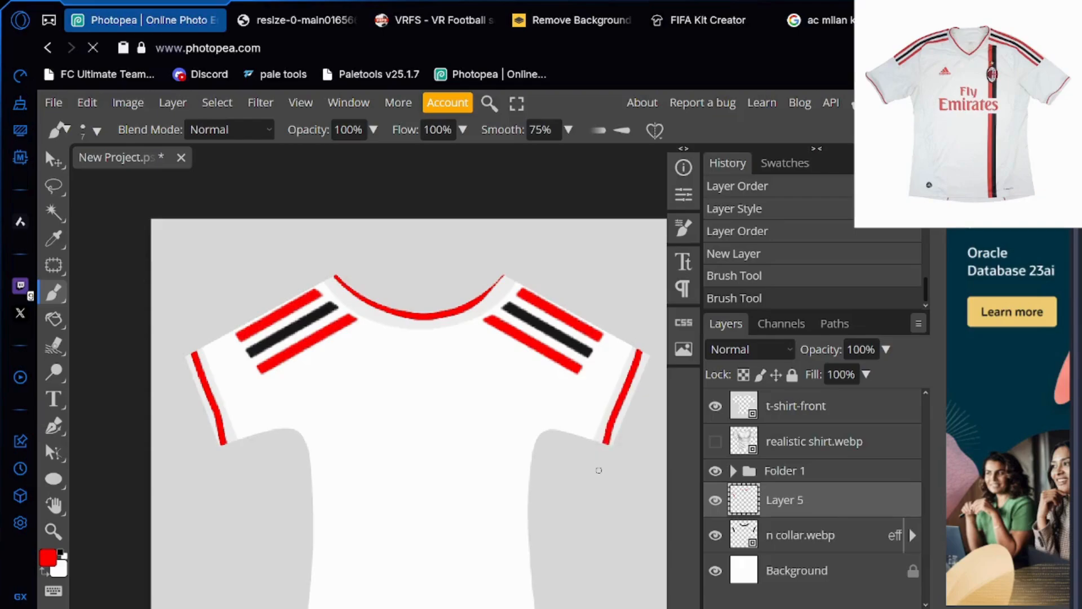
Following the reference shirt, make a tall narrow rectangular selection from just below the collar past the hem and fill it with red
left_click(300, 17)
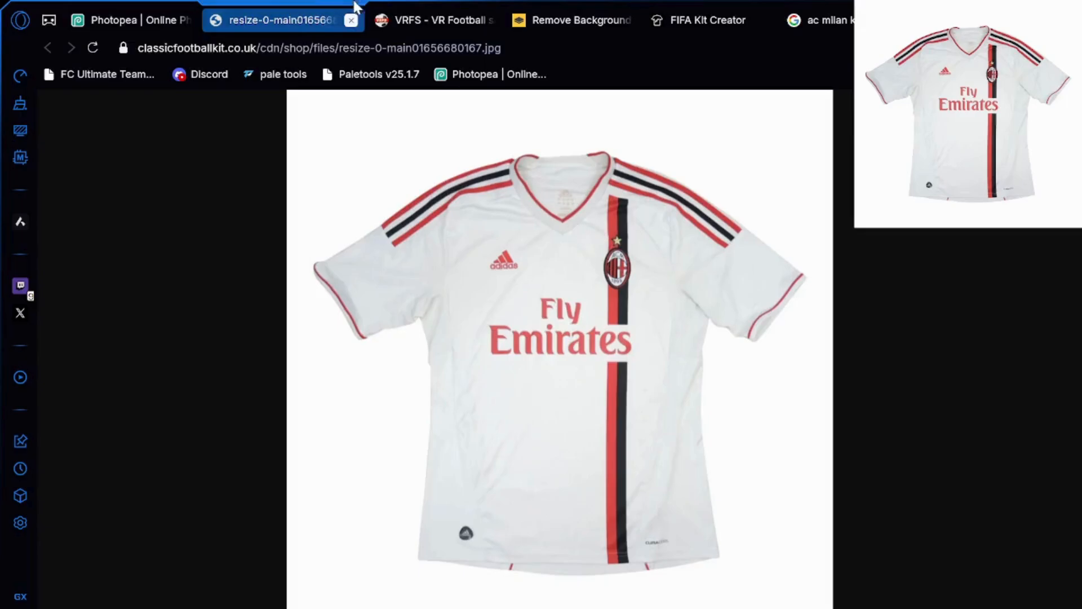
left_click(181, 18)
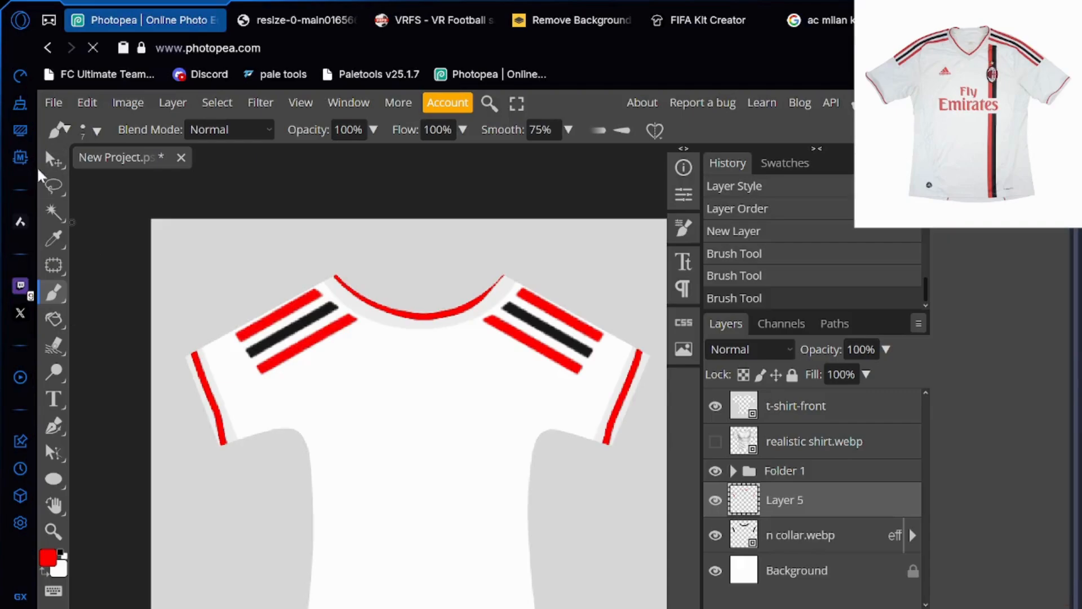
left_click(54, 186)
right_click(54, 188)
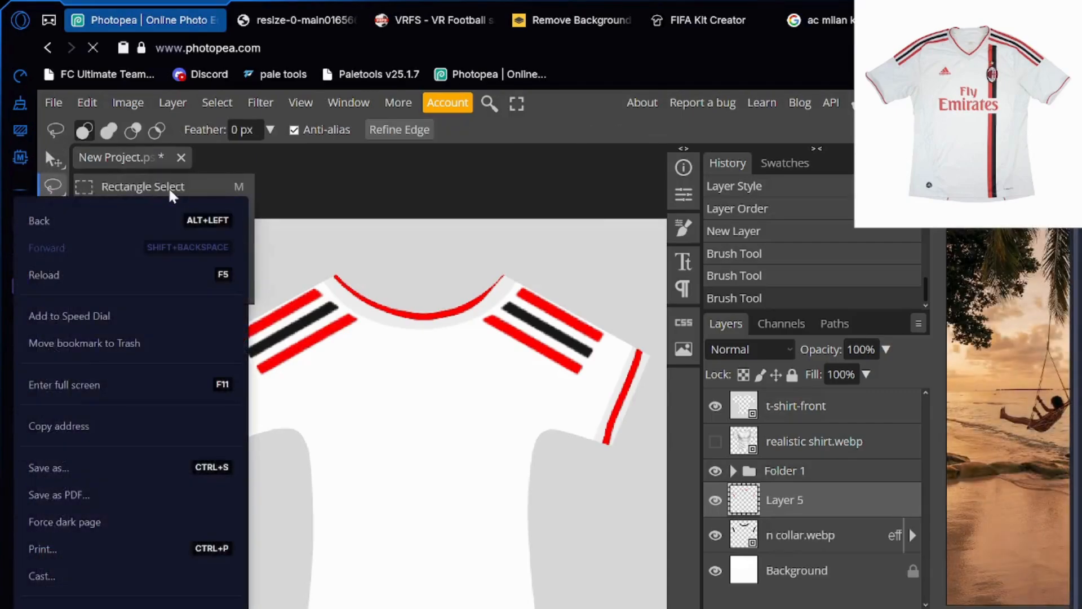
left_click(131, 186)
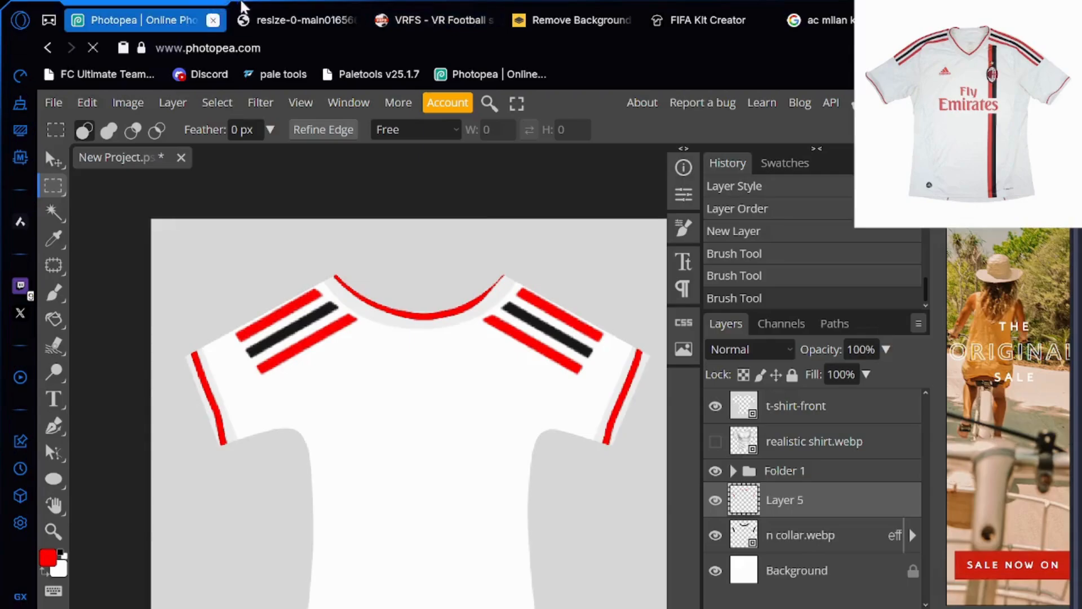
left_click(243, 12)
left_click(176, 10)
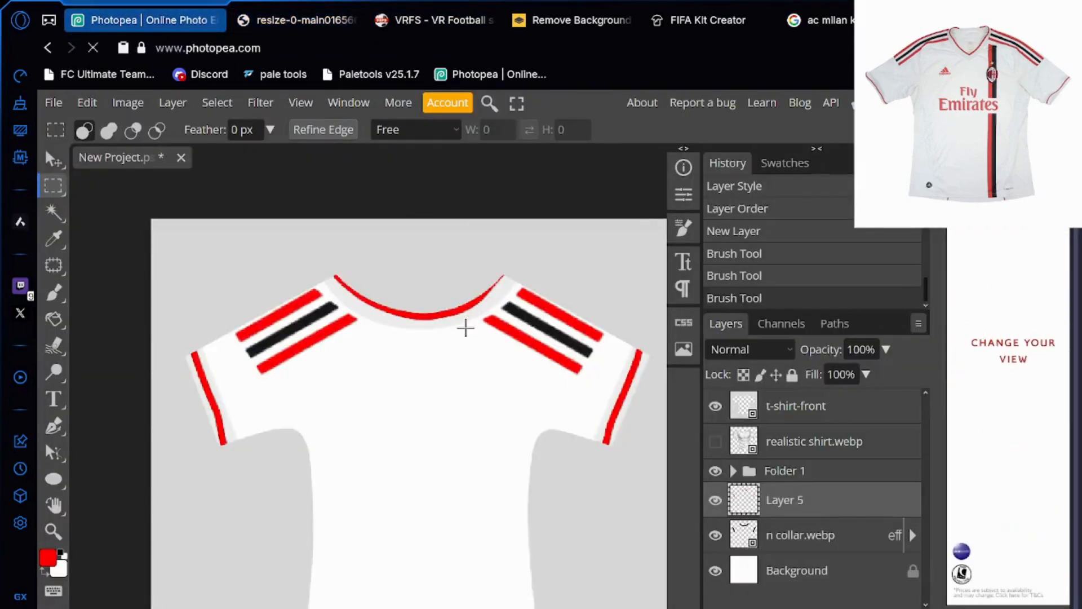
left_click_drag(466, 327, 476, 607)
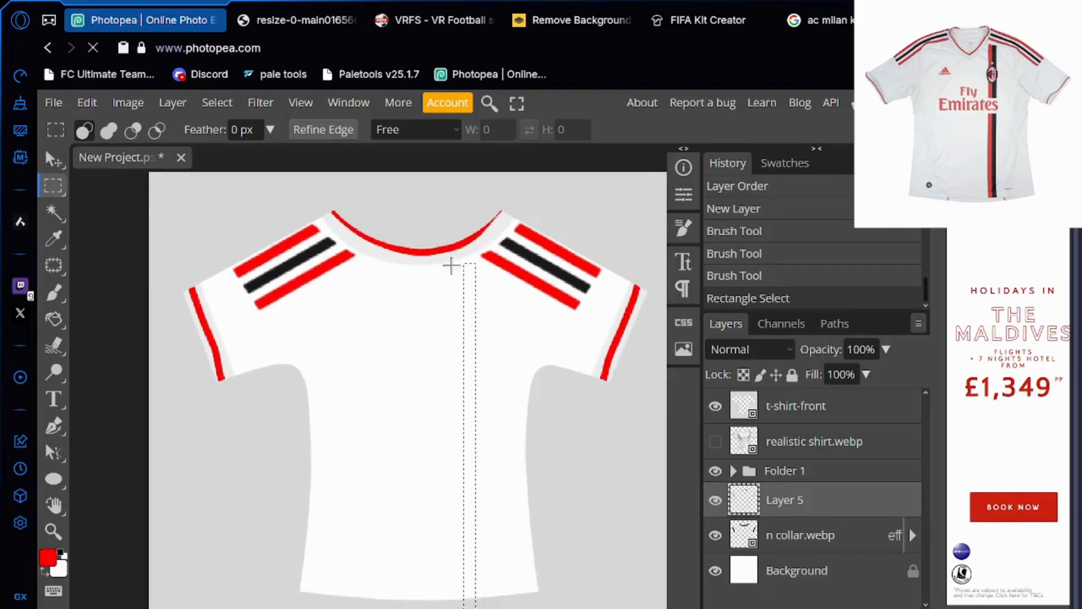
left_click_drag(451, 265, 468, 607)
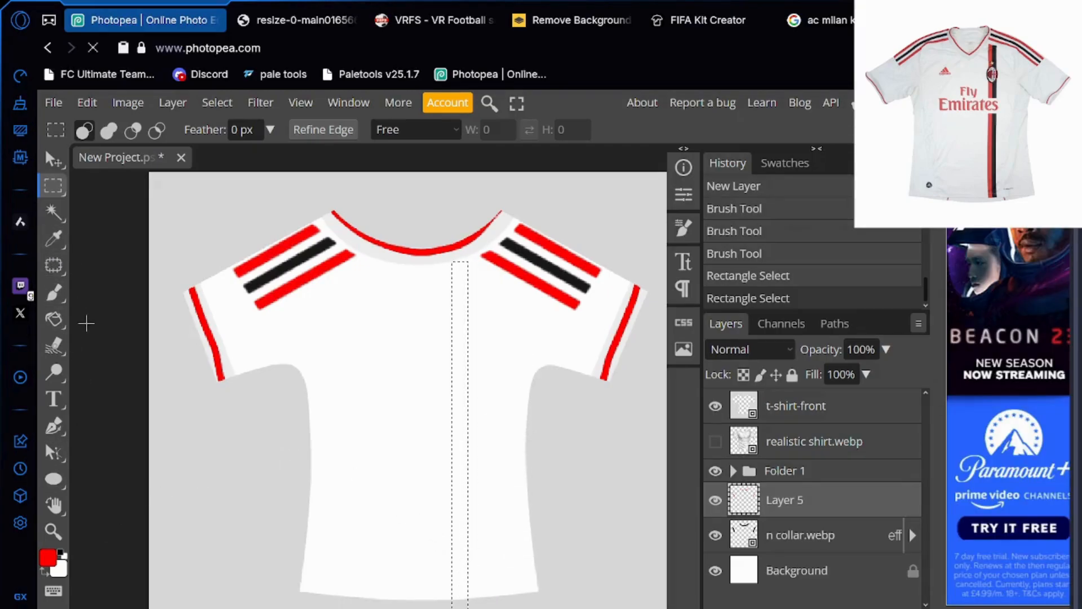
left_click(51, 321)
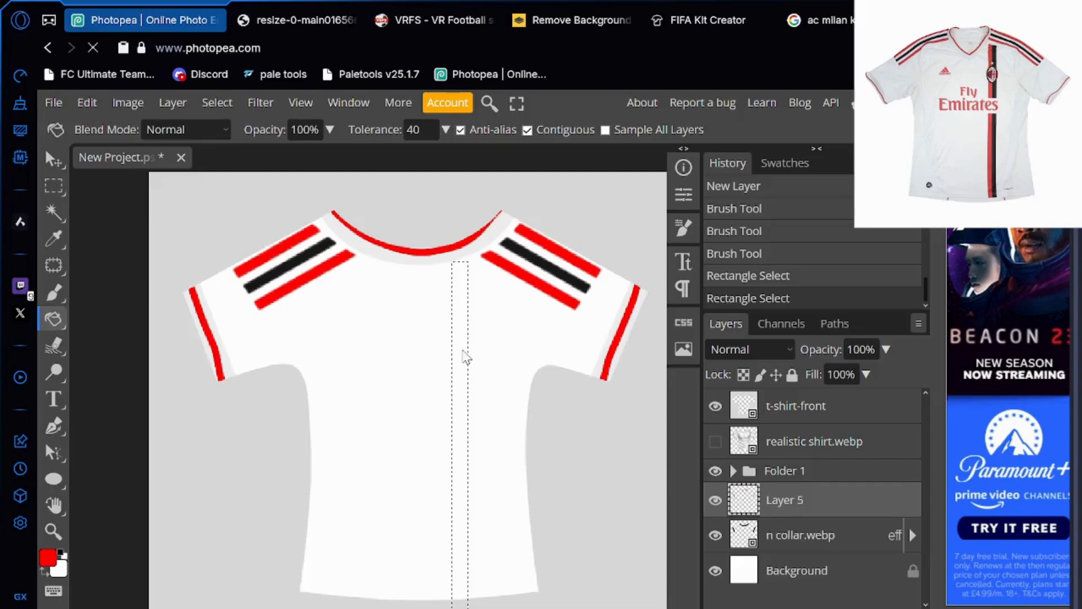
left_click(463, 355)
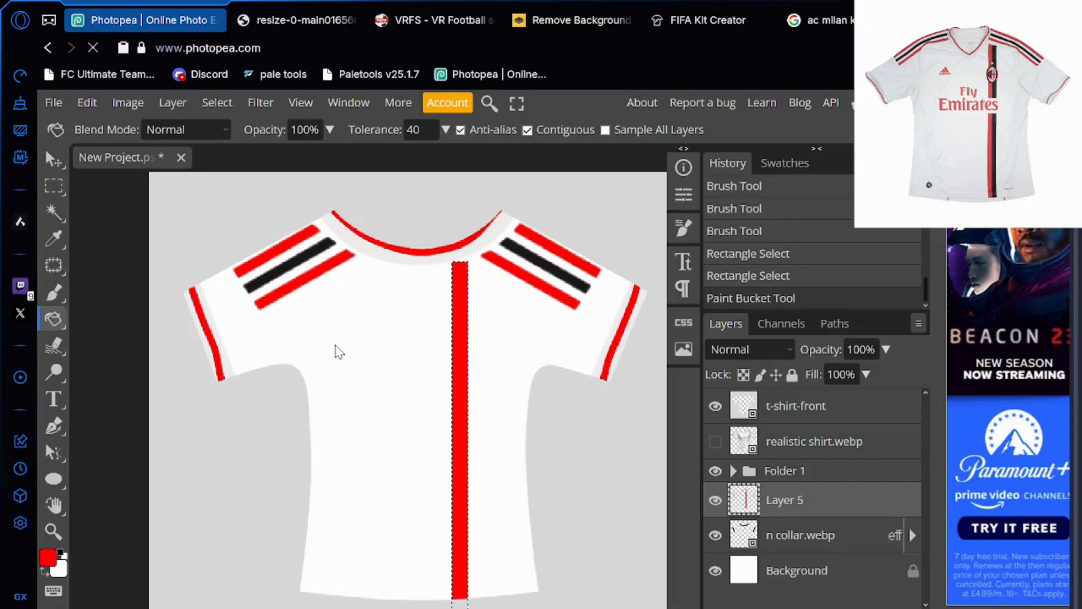
Shift the rectangular selection outline sideways so it sits flush against the red stripe's right edge
left_click(53, 186)
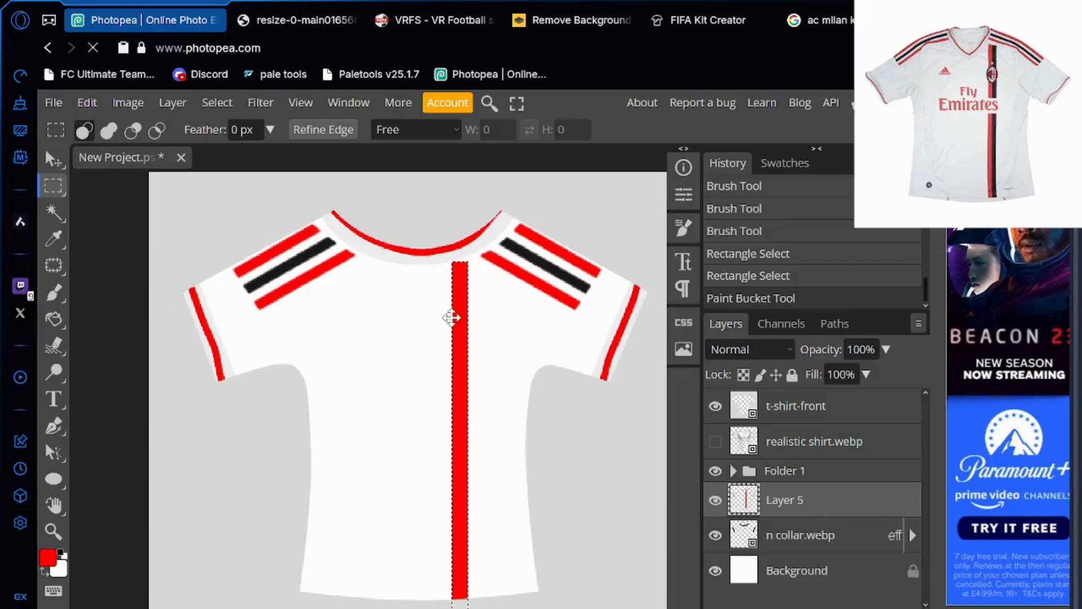
left_click_drag(456, 314, 471, 318)
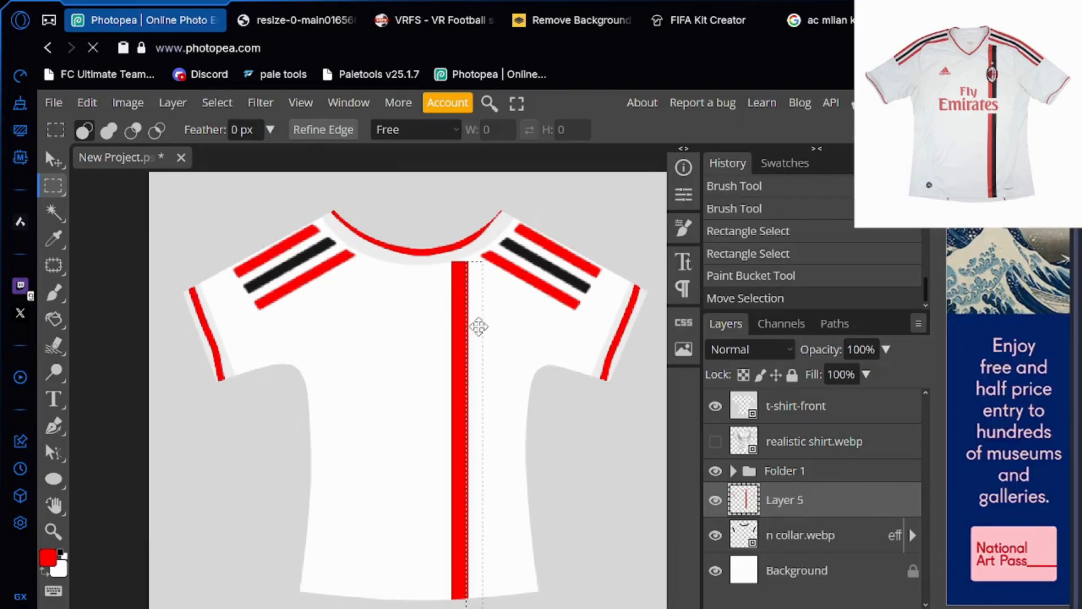
left_click_drag(479, 326, 480, 325)
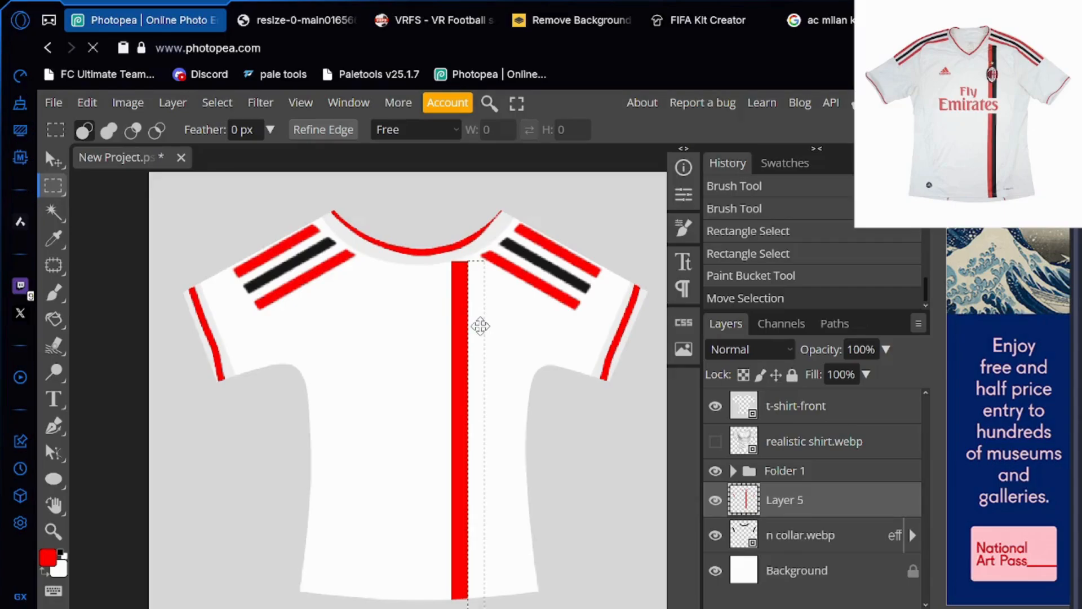
left_click_drag(481, 326, 482, 326)
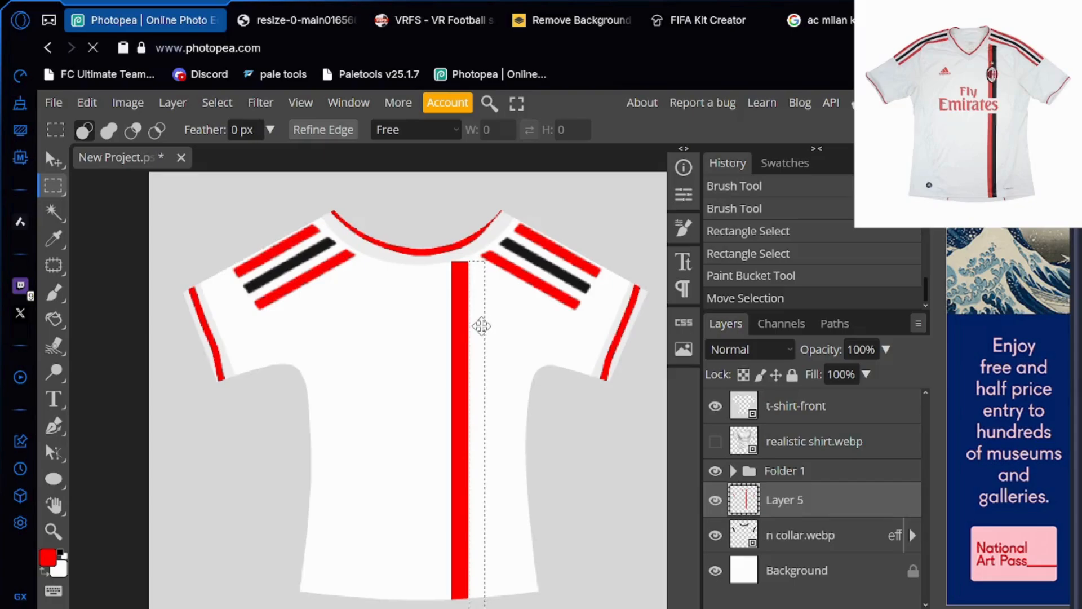
left_click_drag(481, 326, 479, 325)
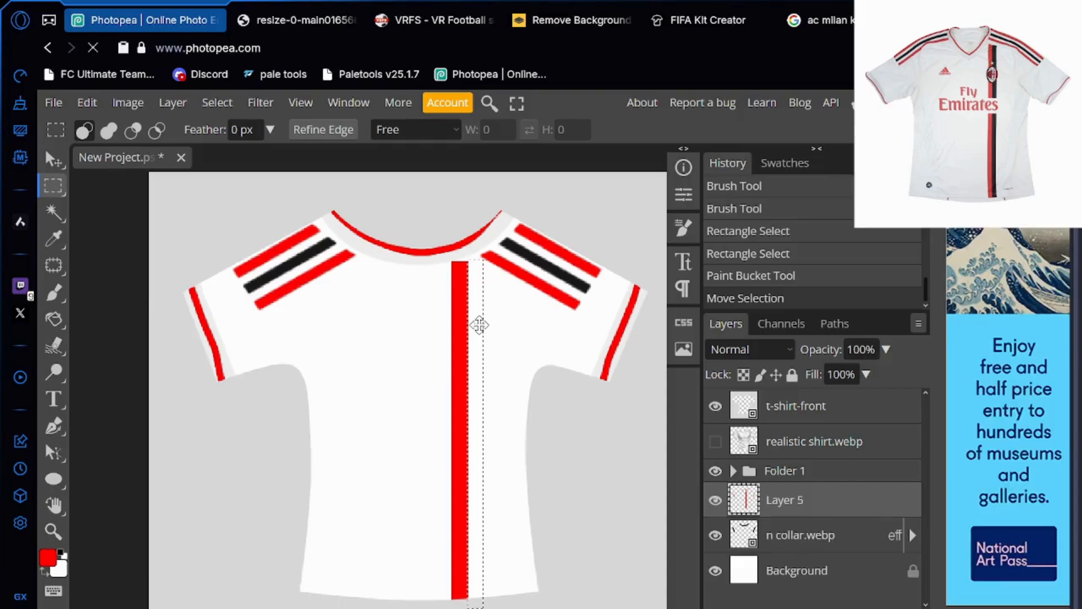
Set the foreground colour to near-black 191919 and fill the selection beside the red stripe with it
left_click(54, 319)
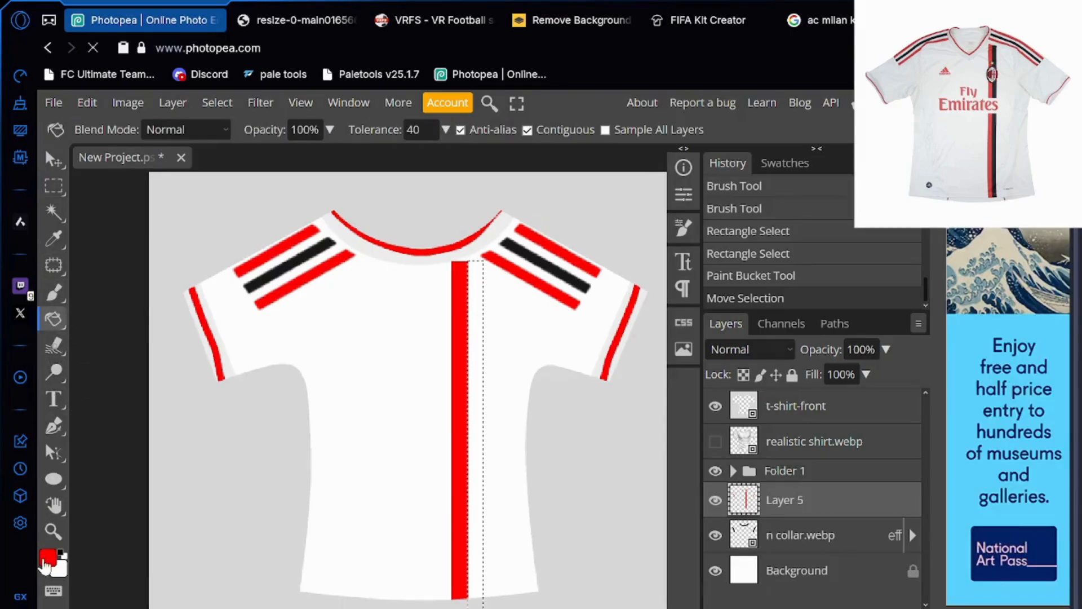
left_click(48, 558)
left_click(427, 508)
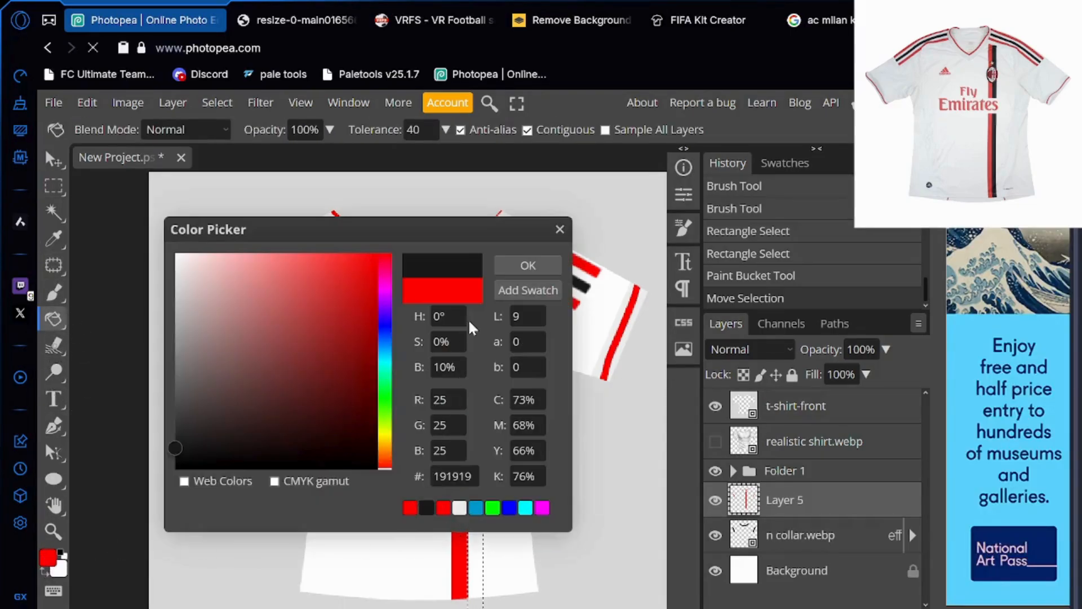
left_click(530, 265)
left_click(472, 420)
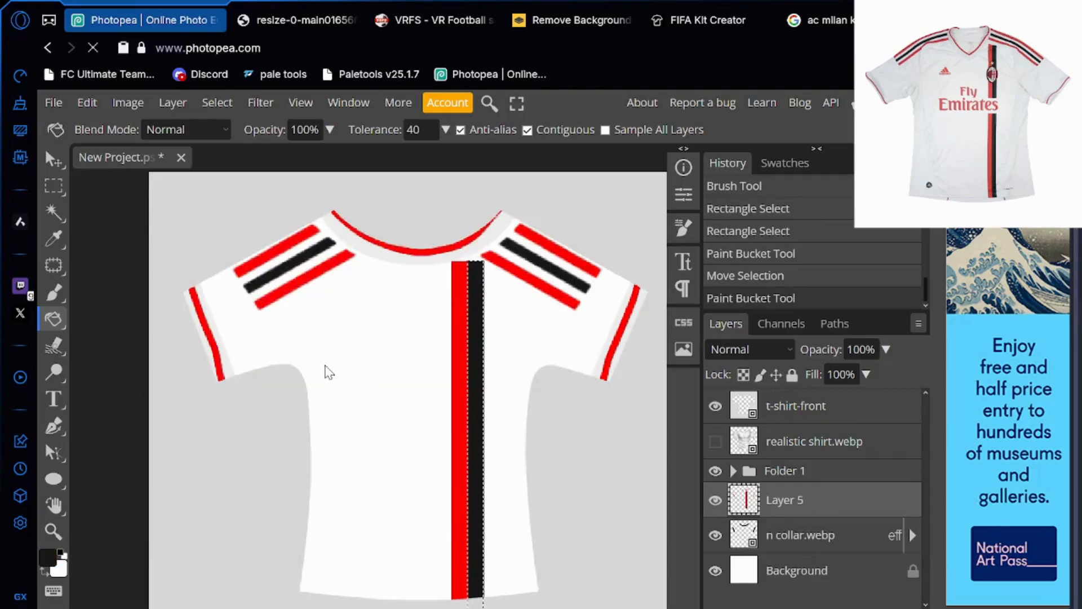
left_click(53, 159)
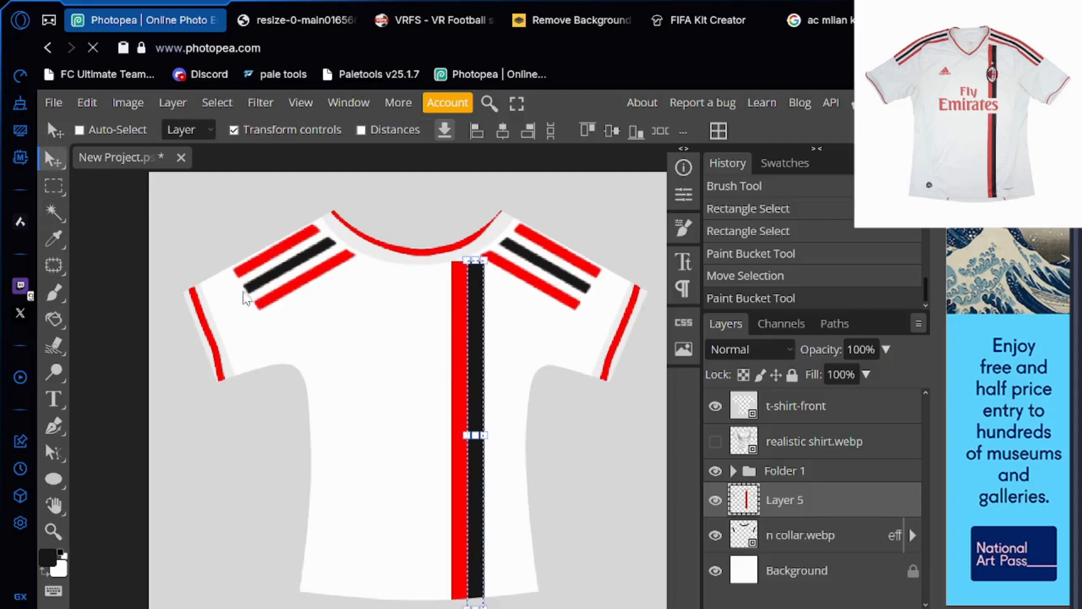
Deselect the black stripe's selection and return to the Move tool
left_click(53, 189)
left_click(116, 196)
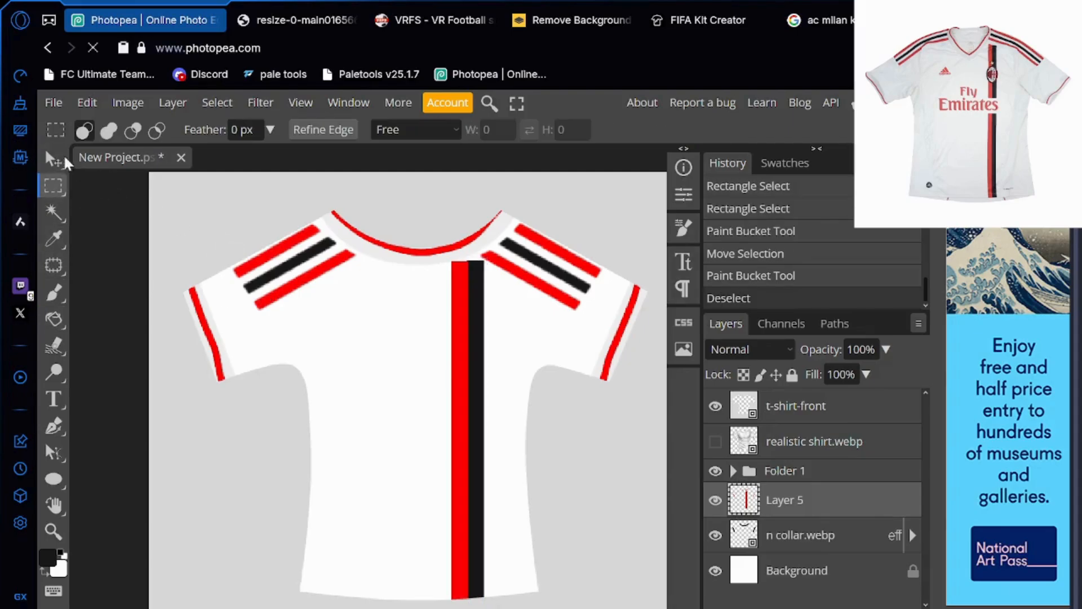
left_click(54, 159)
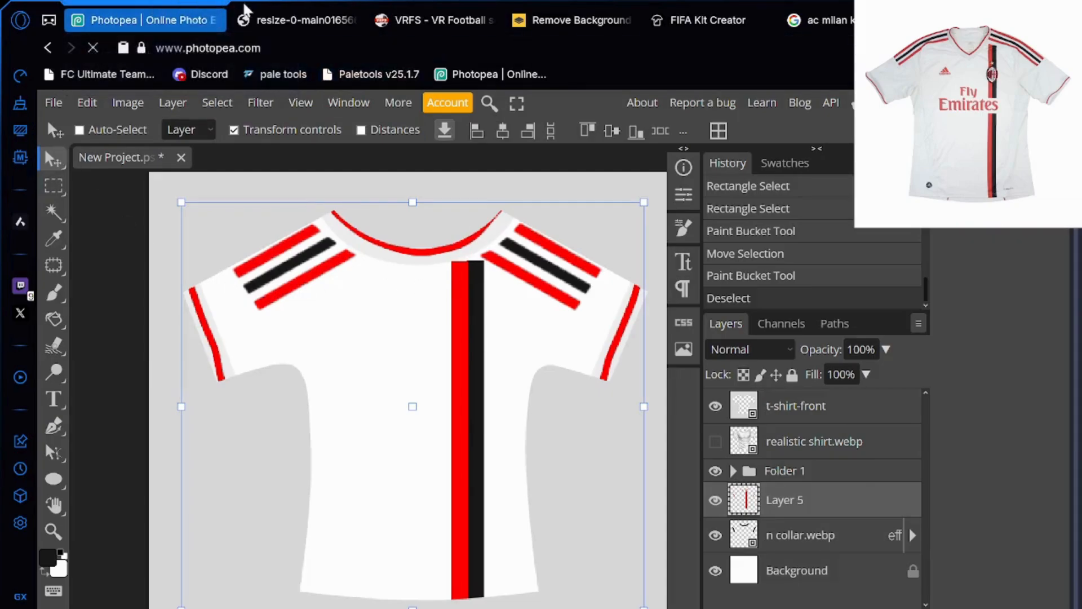
Check the brand mark on the reference shirt and search Google Images for "adidas logo"
left_click(268, 2)
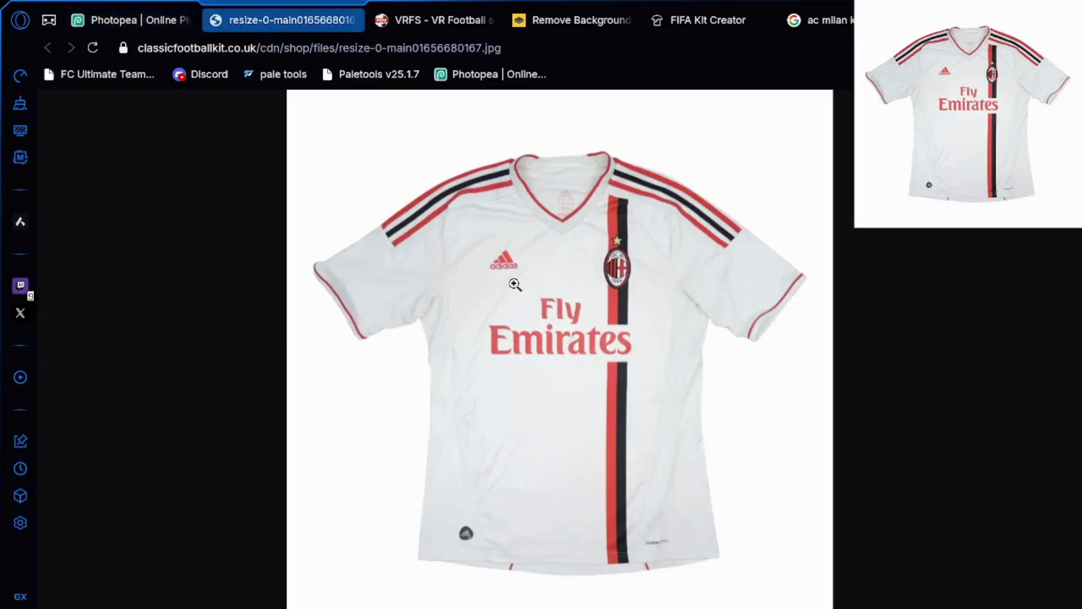
left_click(823, 20)
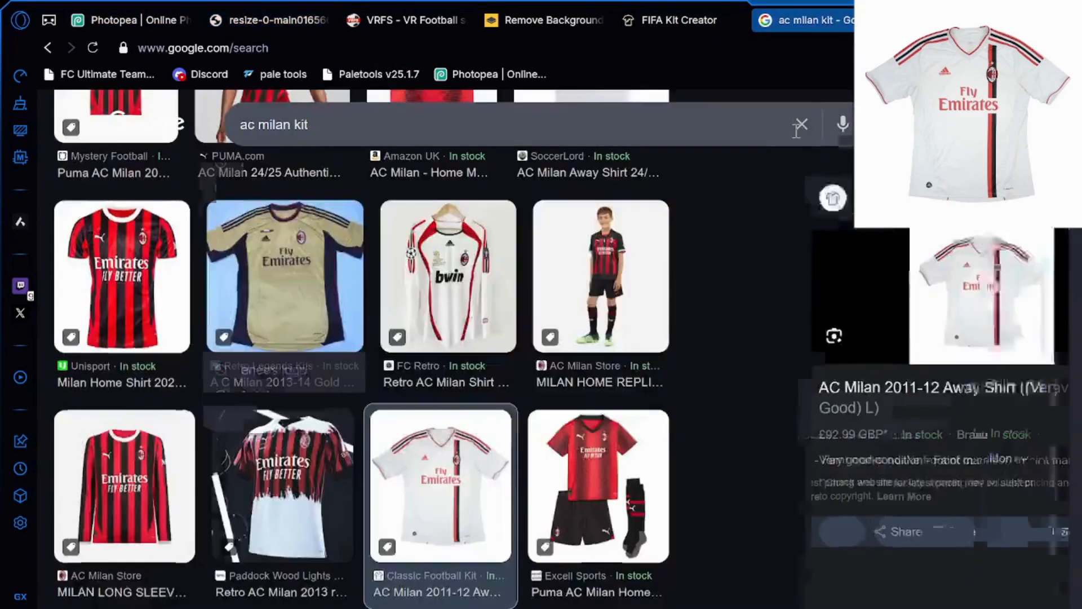
left_click(802, 133)
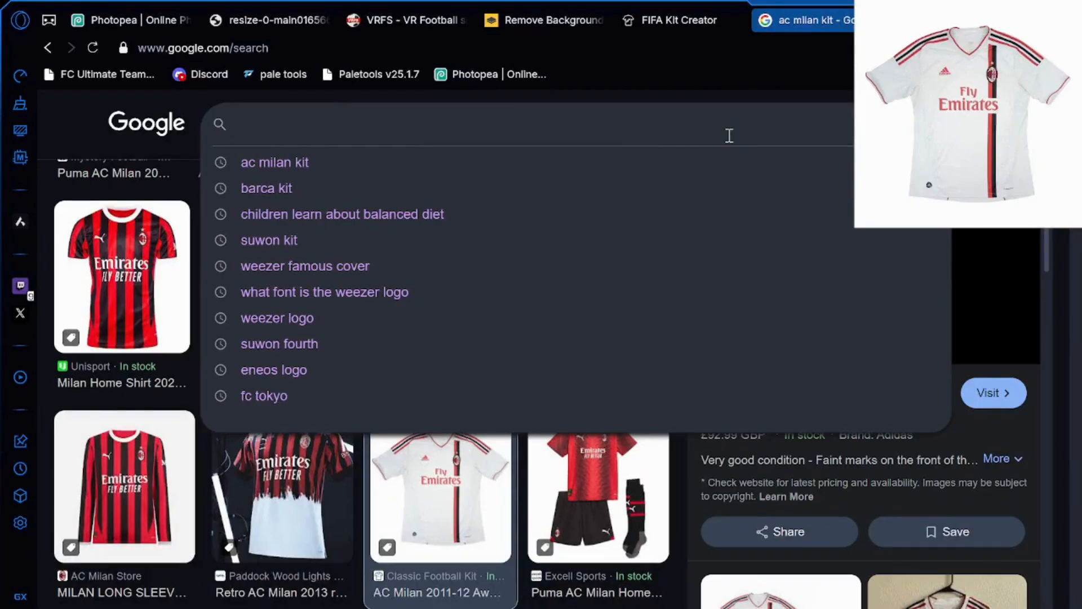
type("adai")
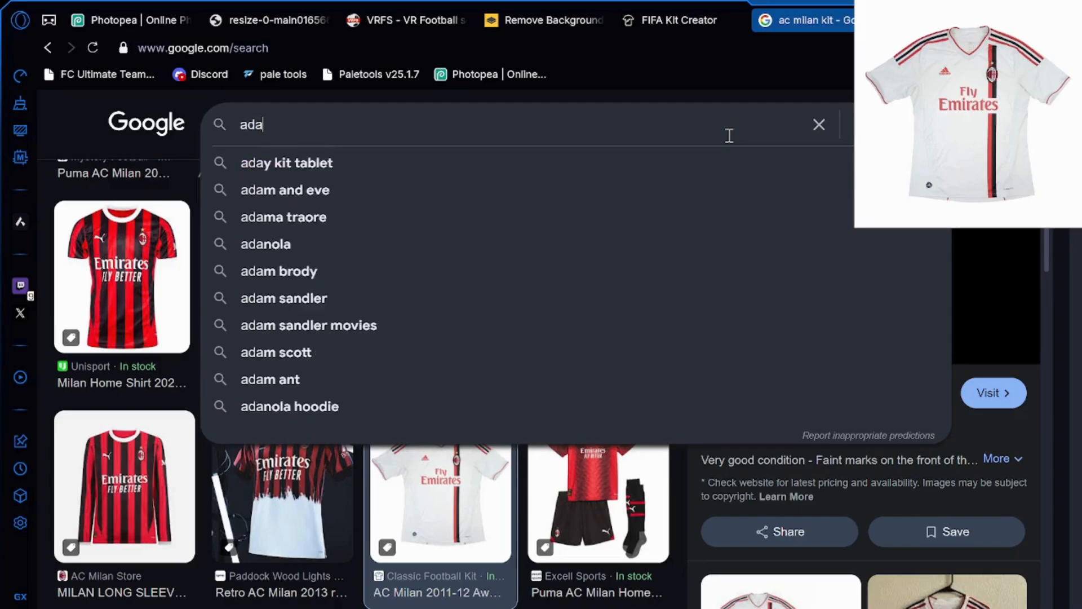
key("BackSpace")
key("BackSpace")
type("i")
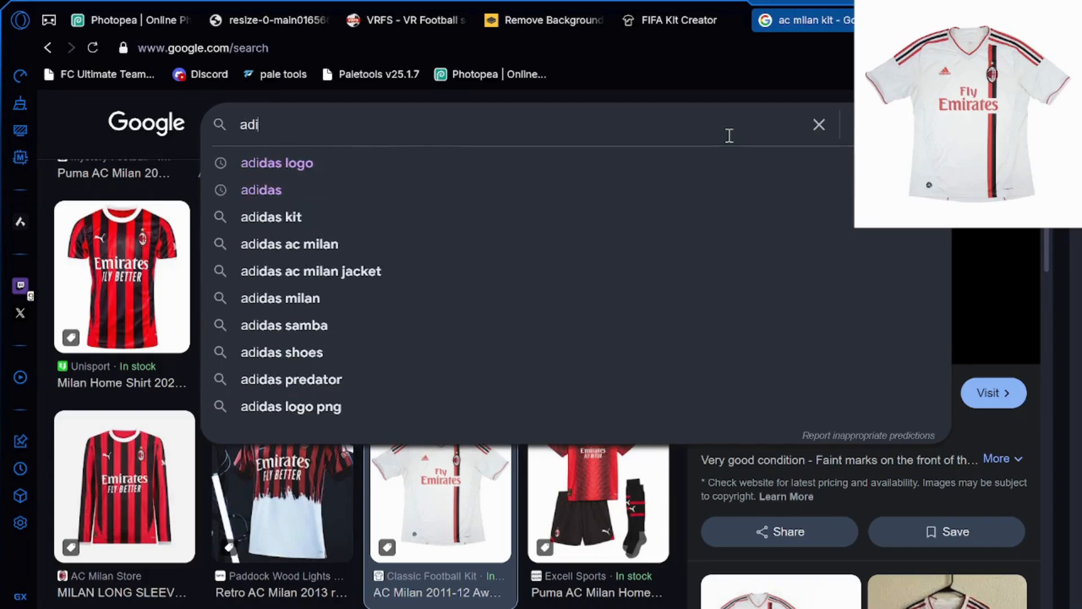
type("das logo")
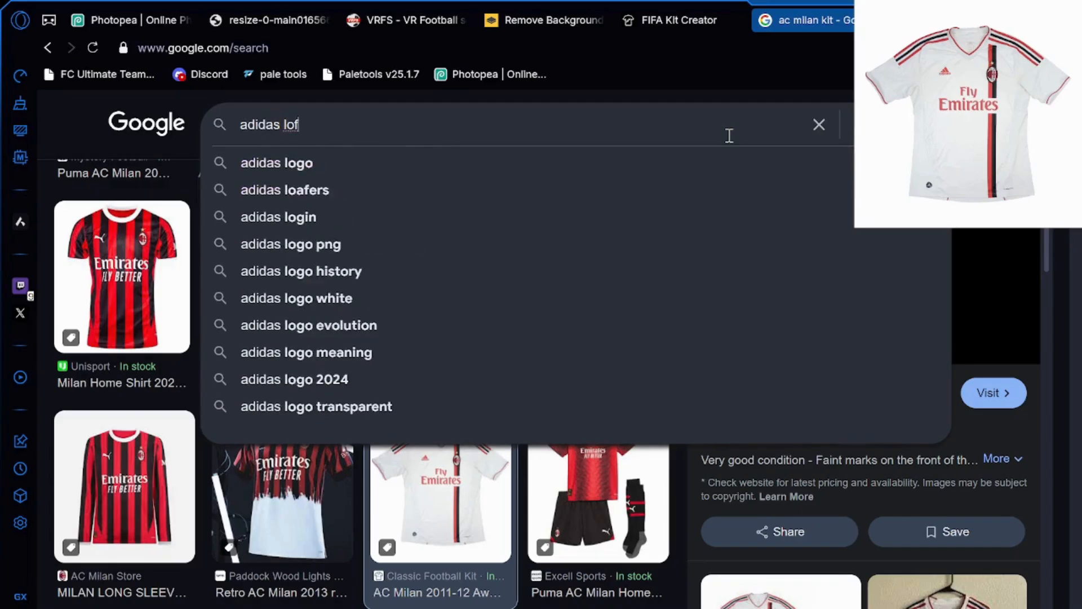
key("Return")
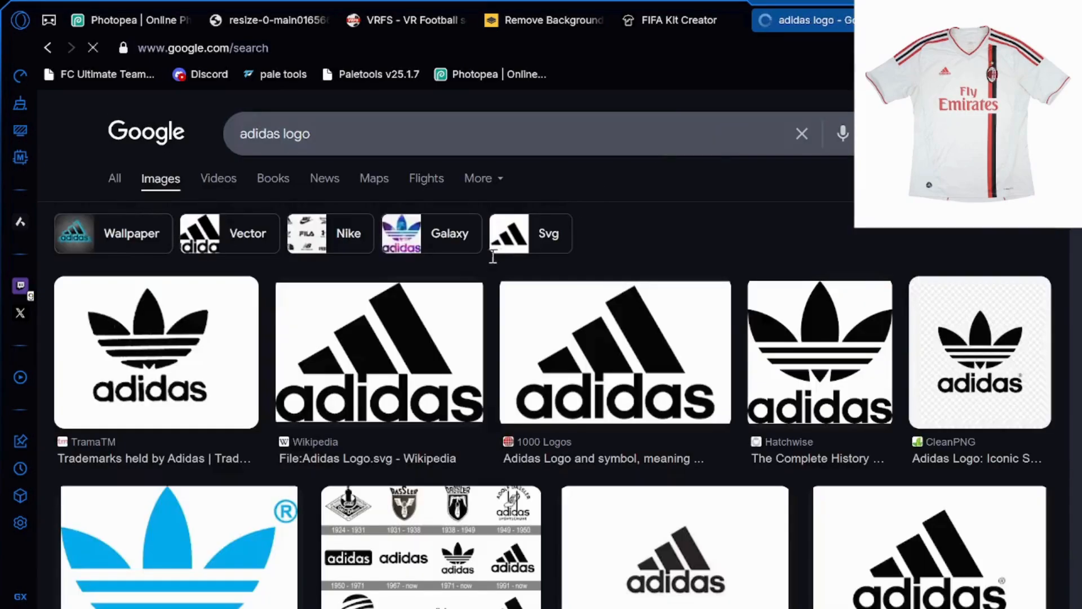
Compare the three-bar adidas logos in the results and copy the transparent 3,000 × 2,000 image from Logo.wine
left_click(383, 361)
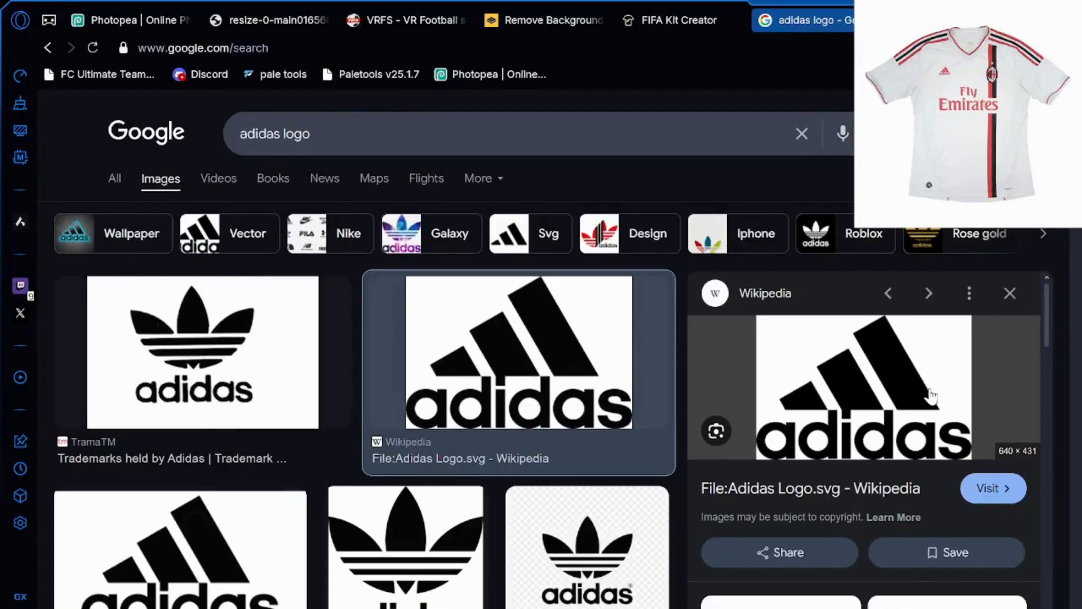
left_click(1012, 306)
left_click(660, 345)
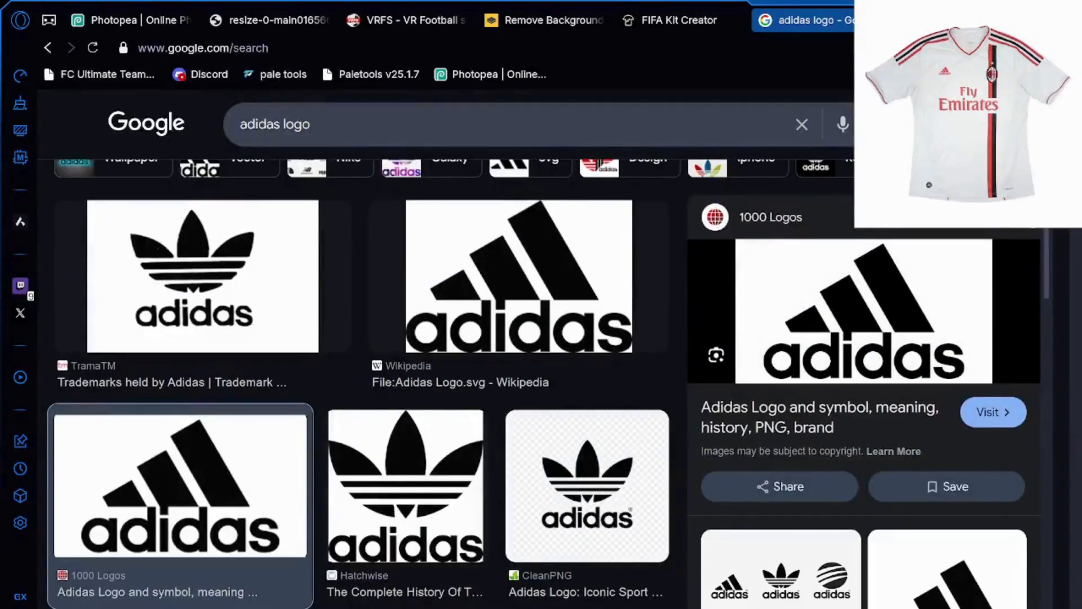
left_click(1016, 225)
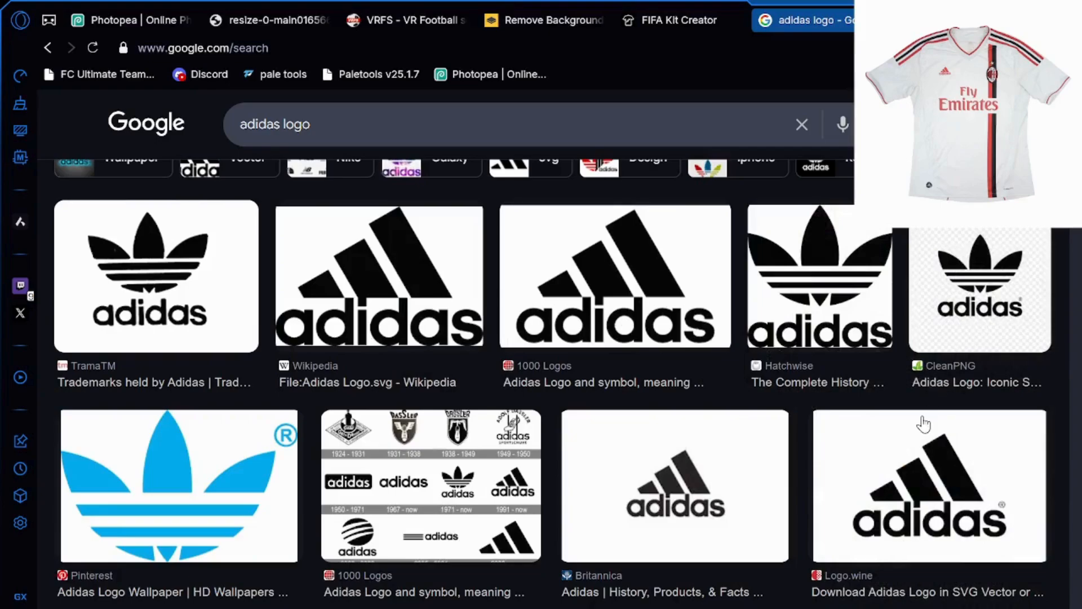
left_click(920, 451)
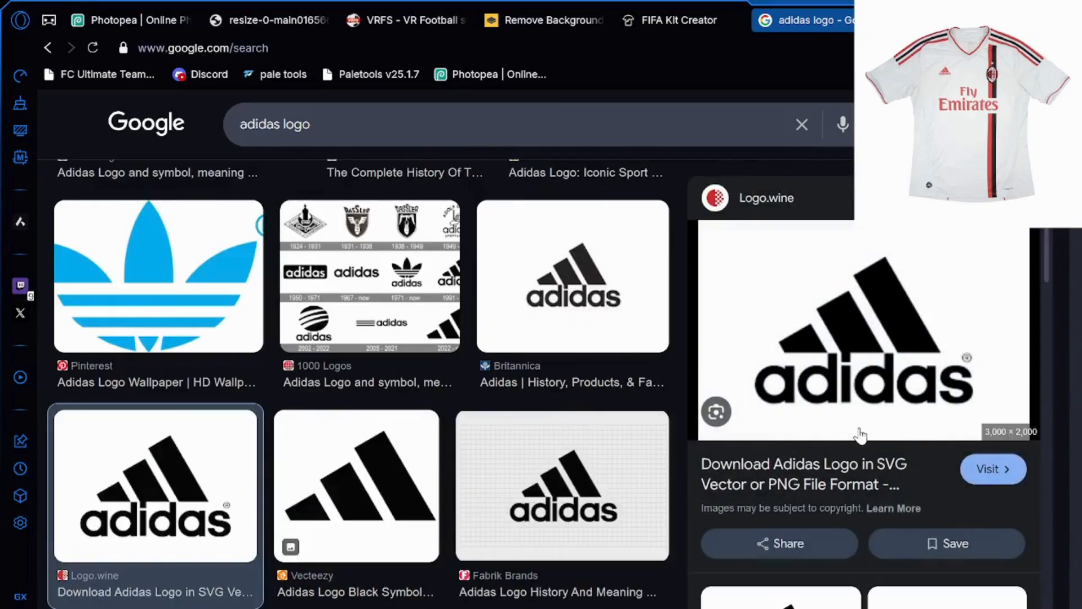
right_click(711, 338)
scroll(807, 246, "down", 2)
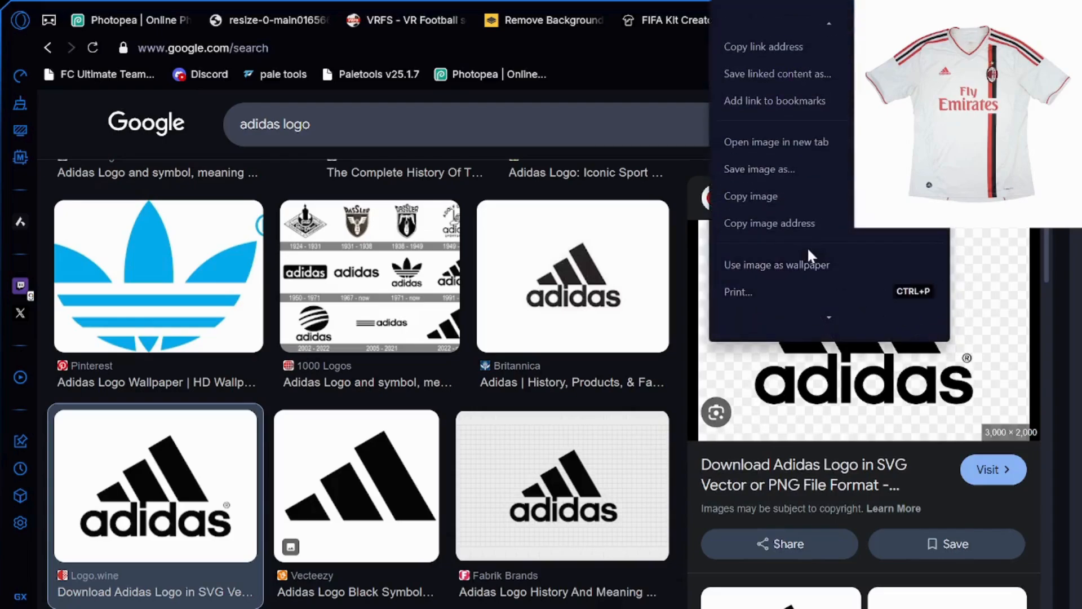
left_click(759, 193)
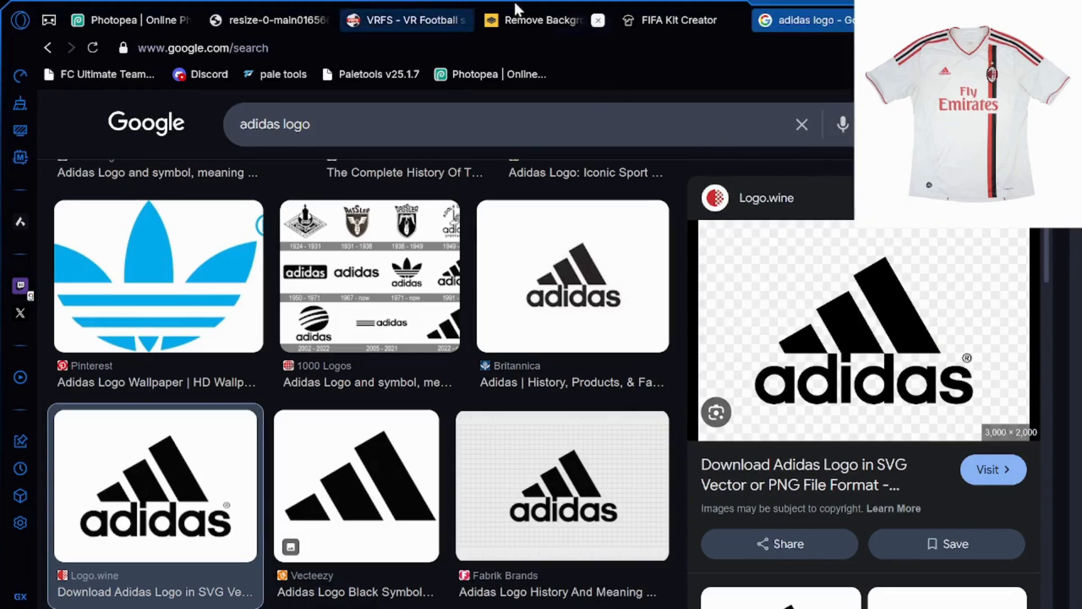
Switch to Photopea, paste the adidas logo into the kit and scale it to 1.75% on the upper chest, checking against the reference shirt
left_click(555, 6)
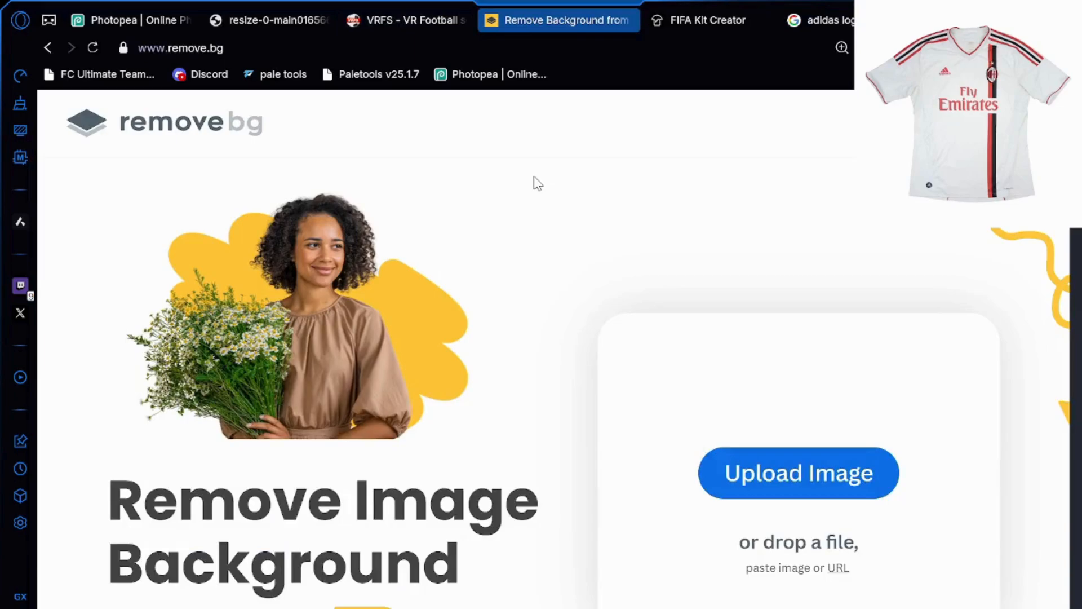
left_click(146, 8)
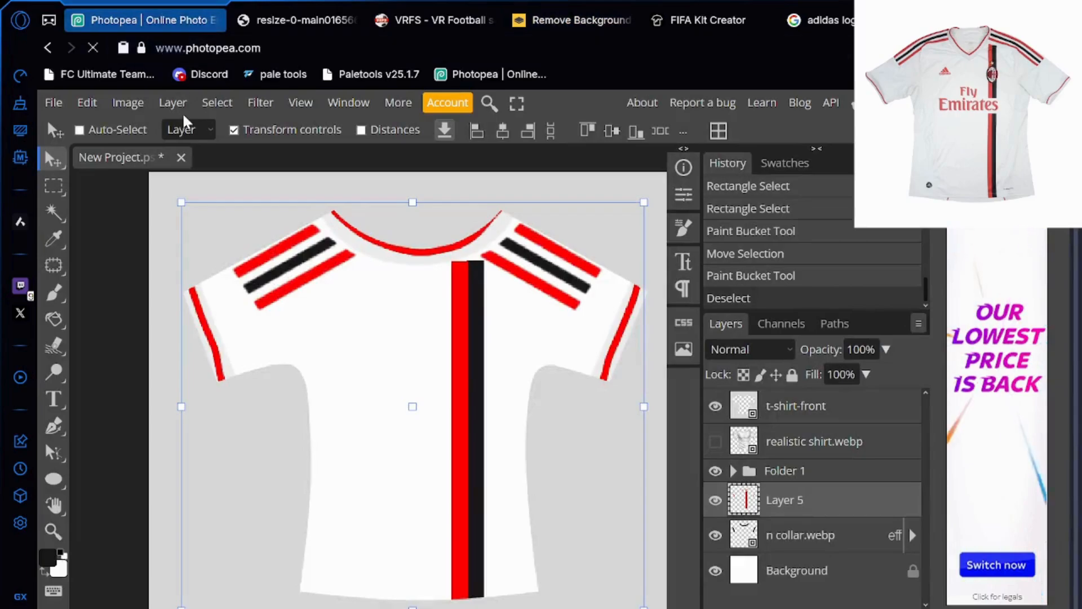
key("ctrl+v")
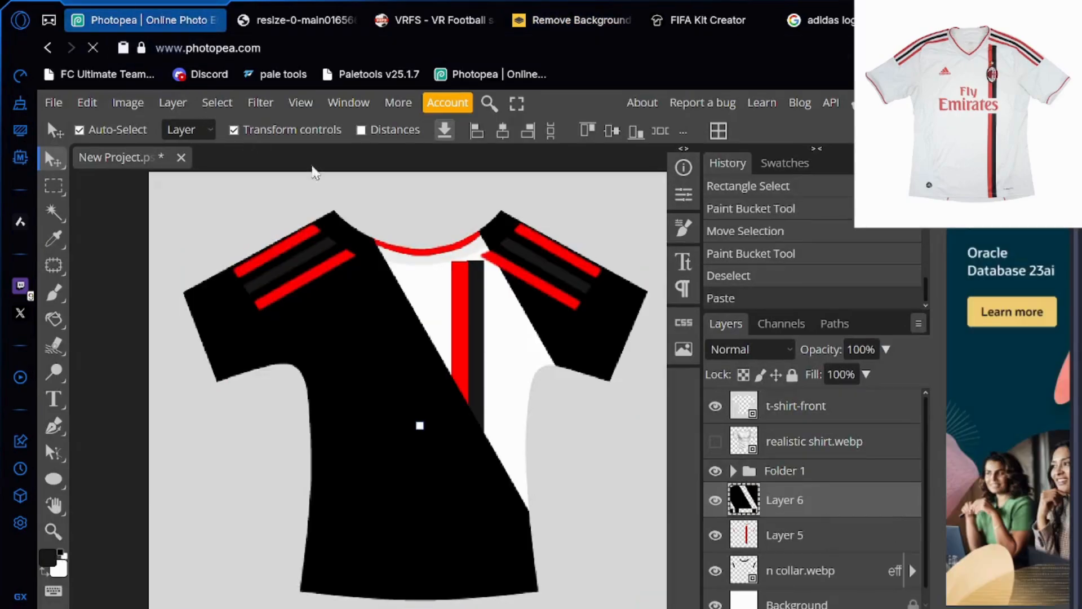
scroll(374, 262, "down", 8)
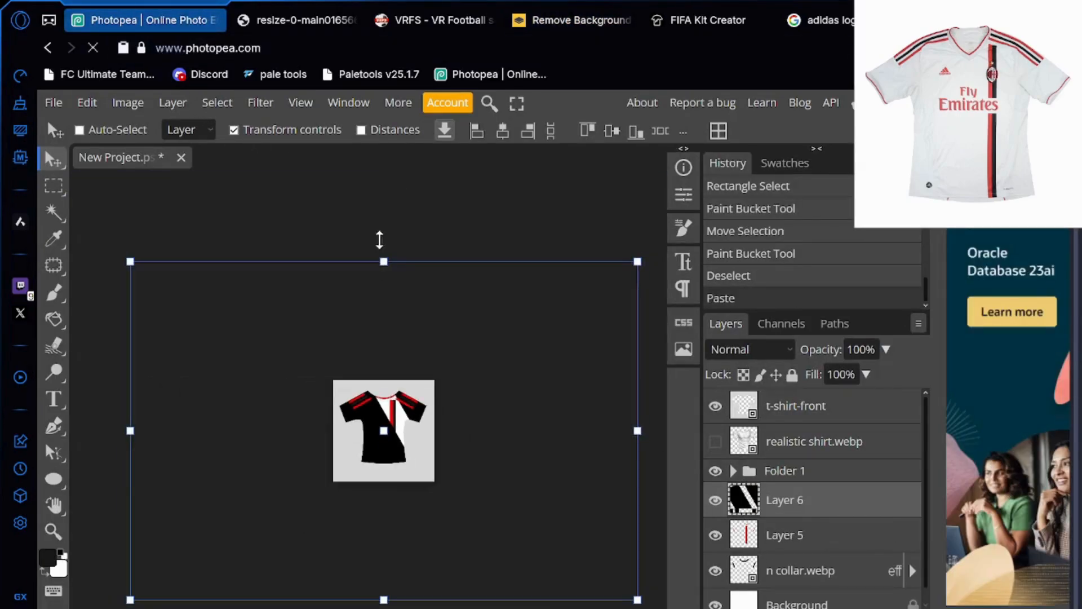
left_click_drag(394, 261, 388, 416)
scroll(388, 416, "up", 5)
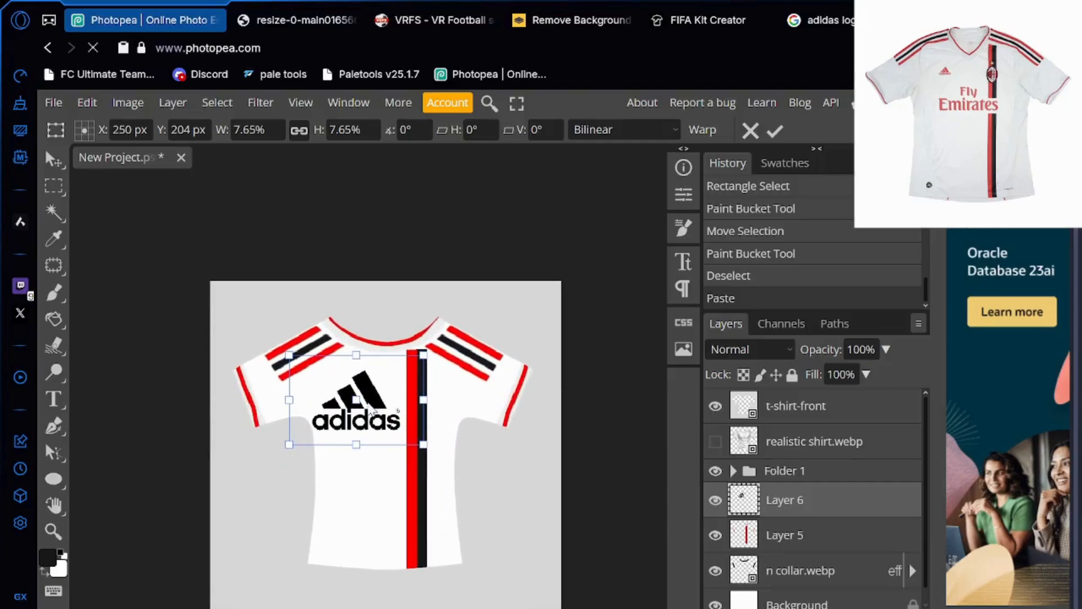
scroll(347, 399, "up", 1)
left_click_drag(356, 294, 371, 342)
left_click(305, 19)
left_click(158, 19)
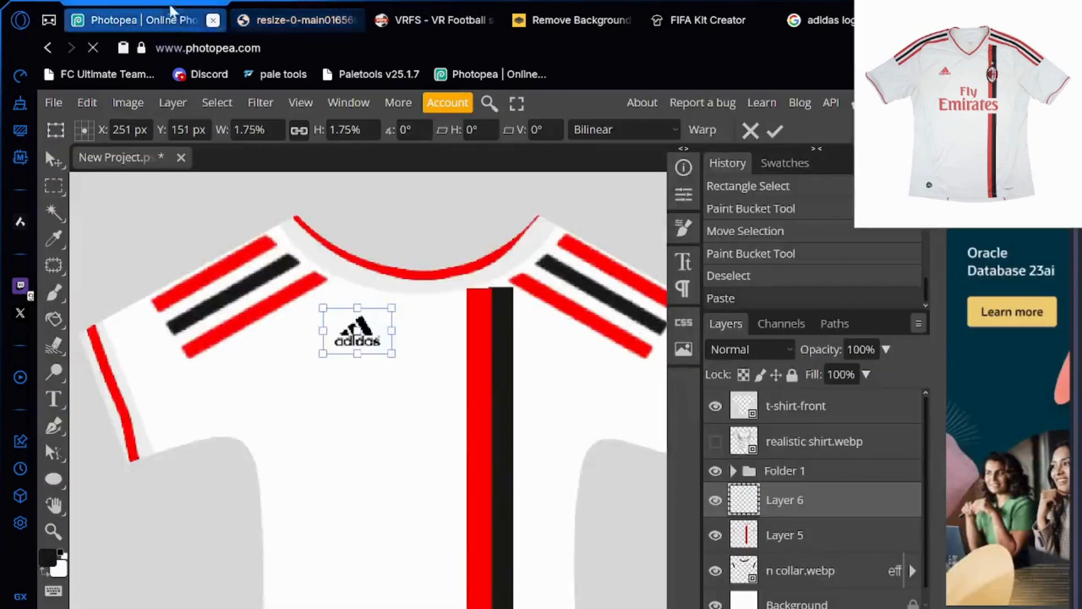
left_click_drag(370, 305, 367, 304)
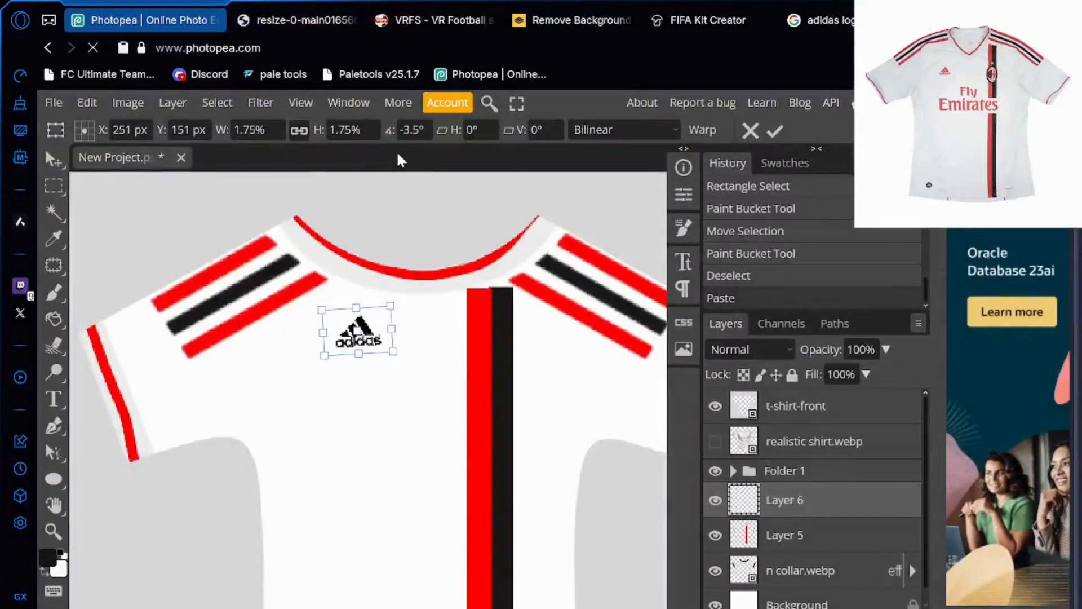
left_click(422, 130)
type("0")
key("Return")
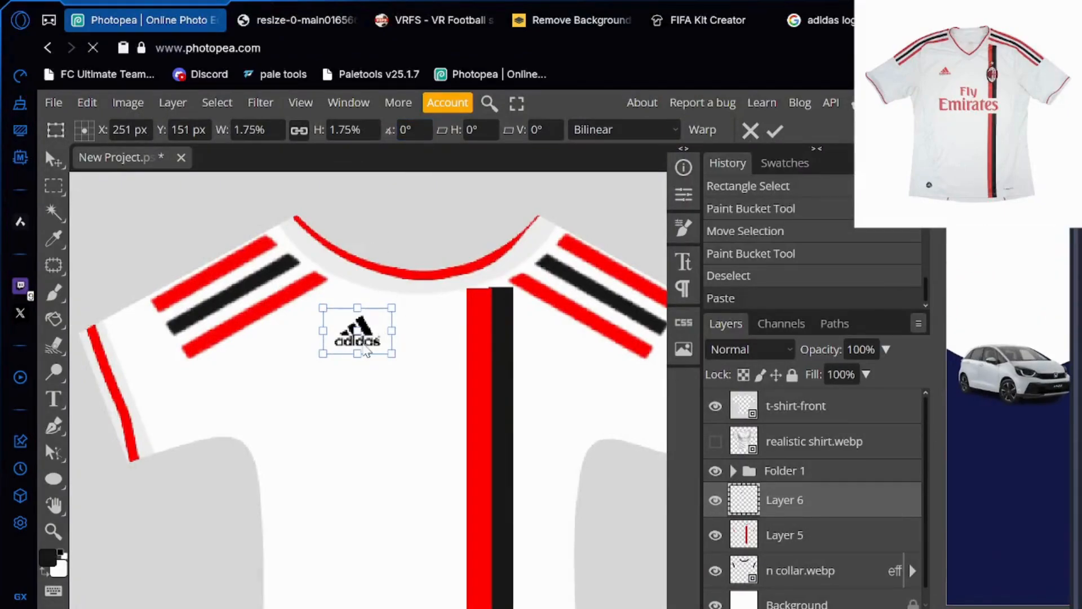
Move the adidas logo lower on the chest to match the reference shirt and apply the transform
left_click_drag(366, 350, 349, 404)
left_click(242, 8)
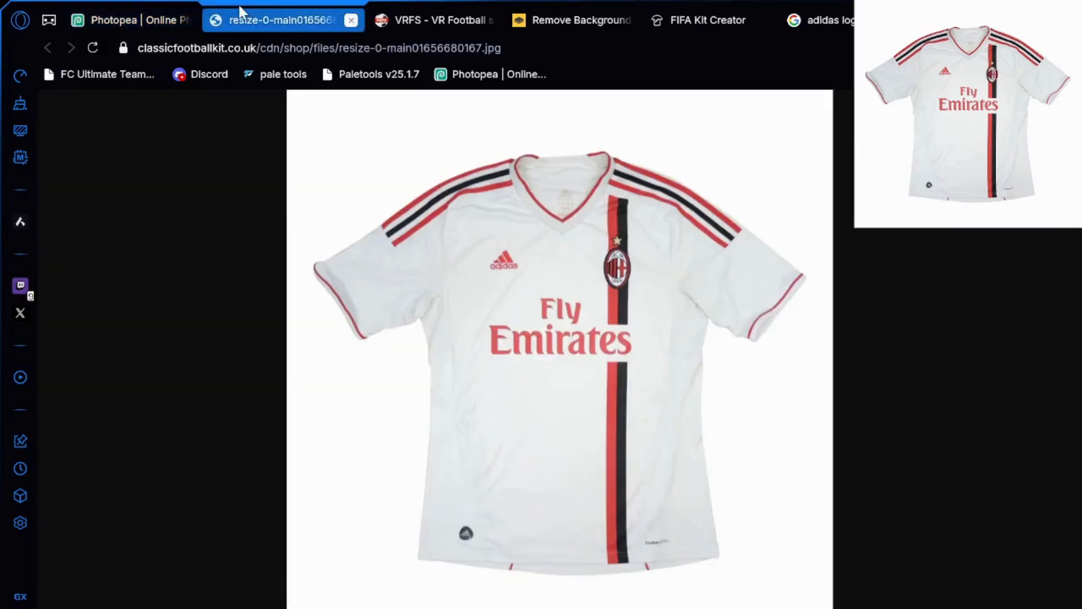
left_click(145, 12)
key("Return")
Add a red Color Overlay at 100% opacity to the adidas logo layer
double_click(868, 500)
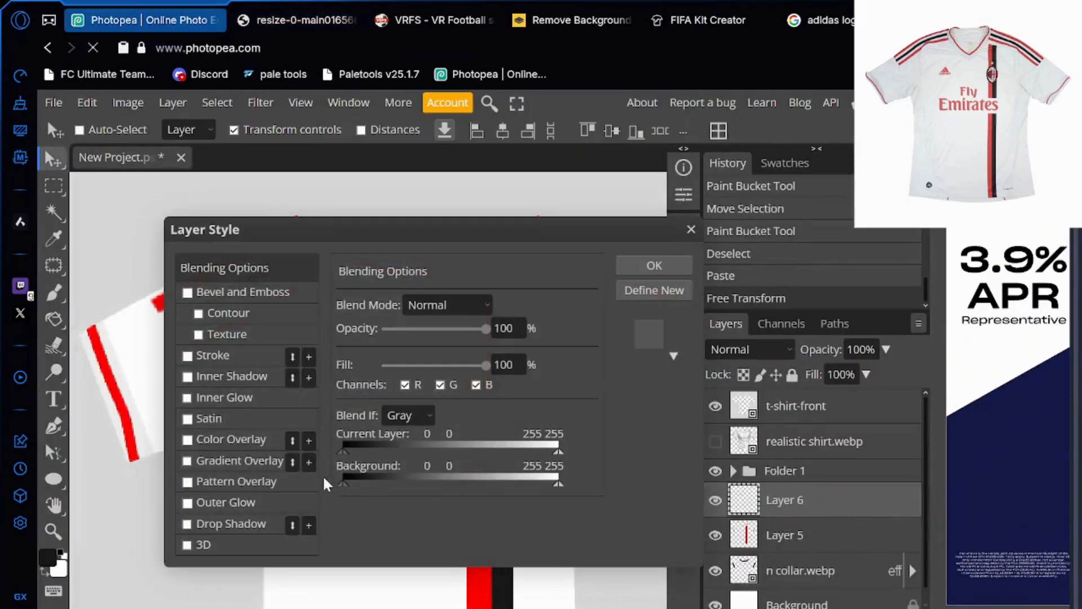
left_click(251, 439)
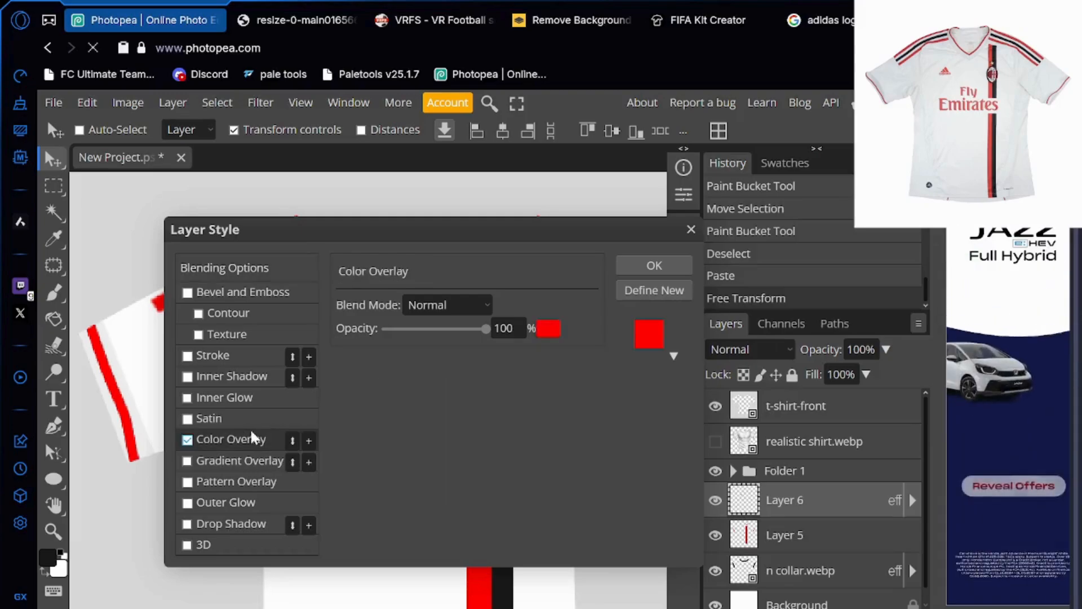
left_click(651, 267)
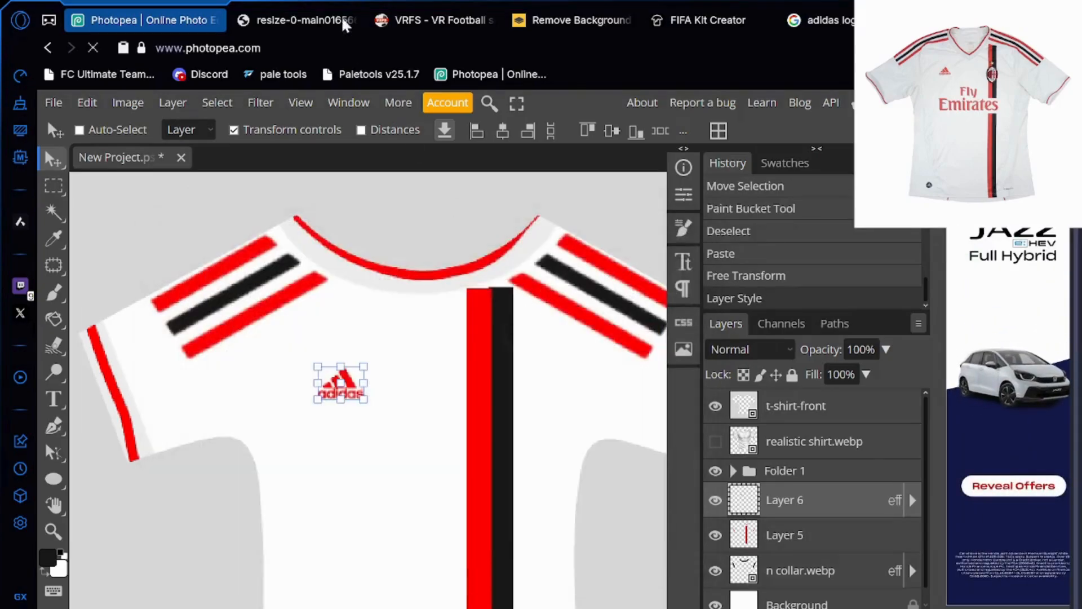
Check the crest on the reference shirt and search Google Images for the AC Milan logo with the query "ac molan lo9go"
left_click(344, 23)
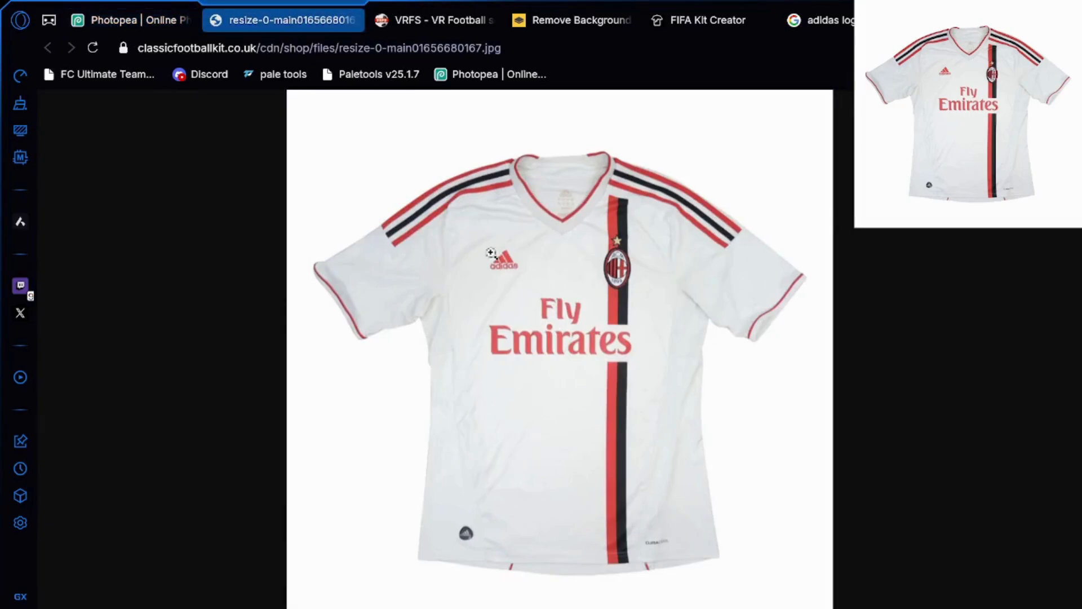
left_click(820, 10)
left_click(816, 111)
type("avc")
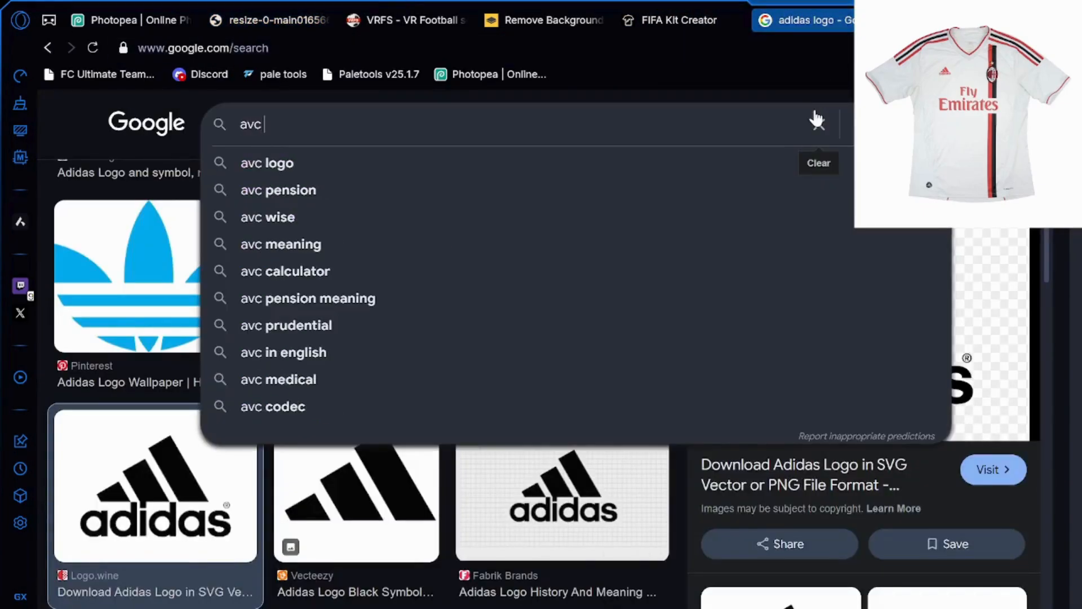
key("BackSpace")
key("BackSpace")
key("BackSpace")
key("BackSpace")
type("c mo")
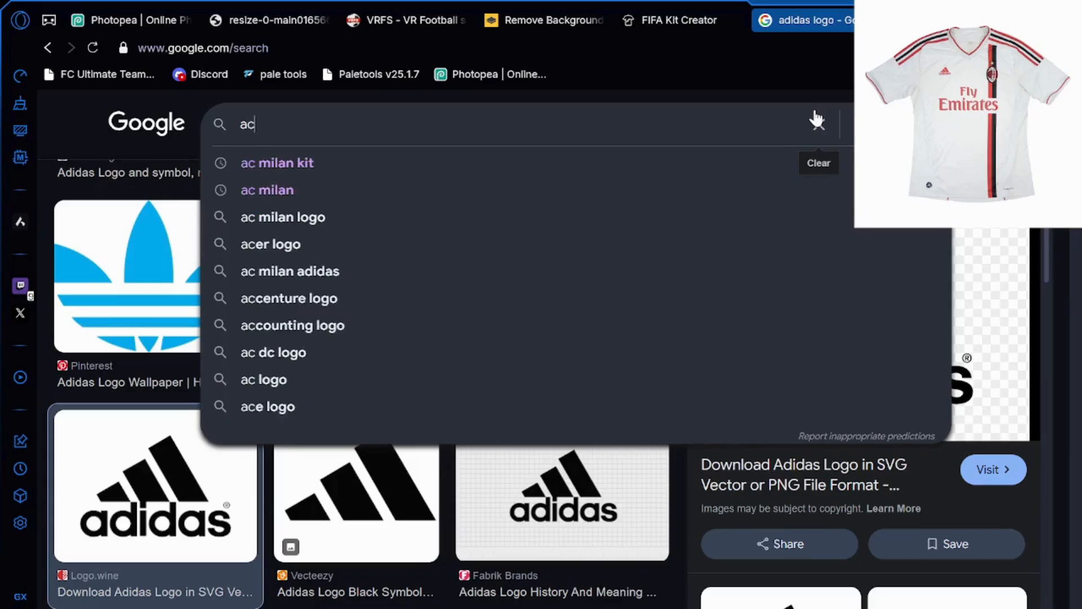
type("lan lo9go")
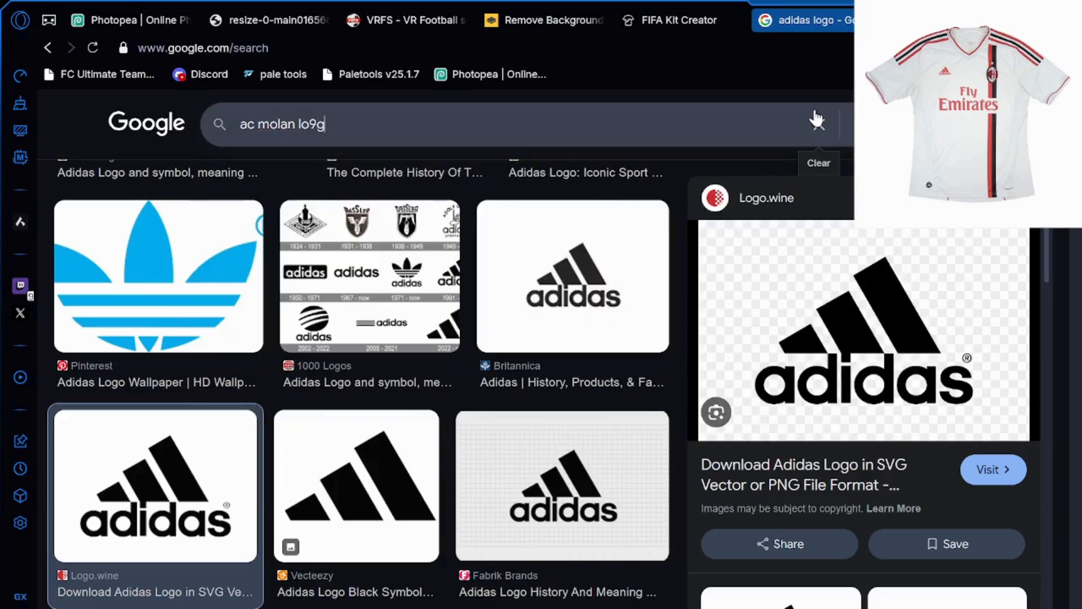
key("Return")
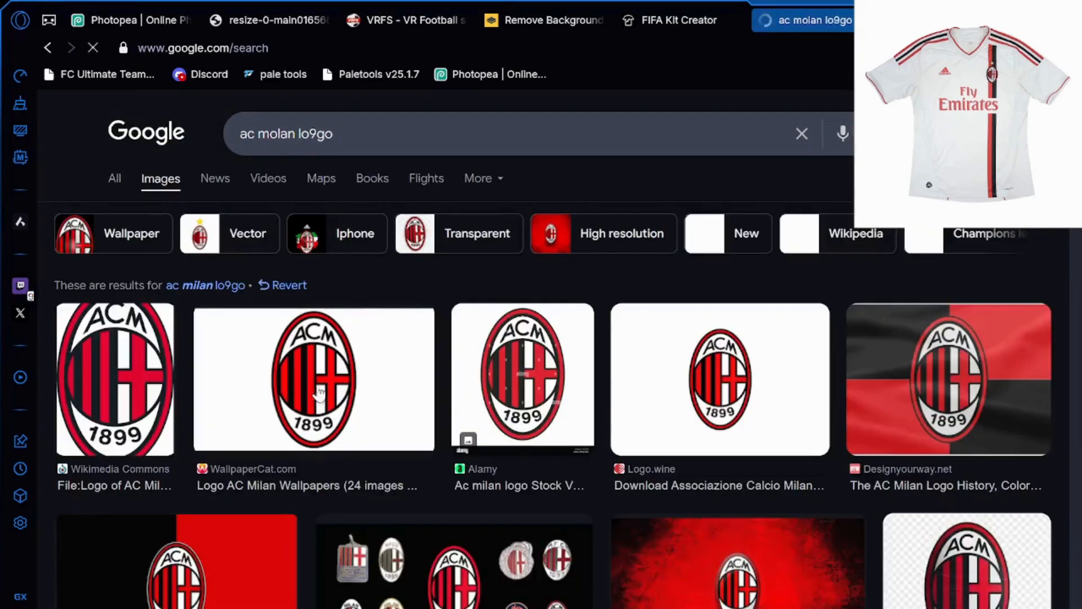
Refine the image search with "1 star" and preview the transparent Seeklogo crest with the star above it
left_click(613, 136)
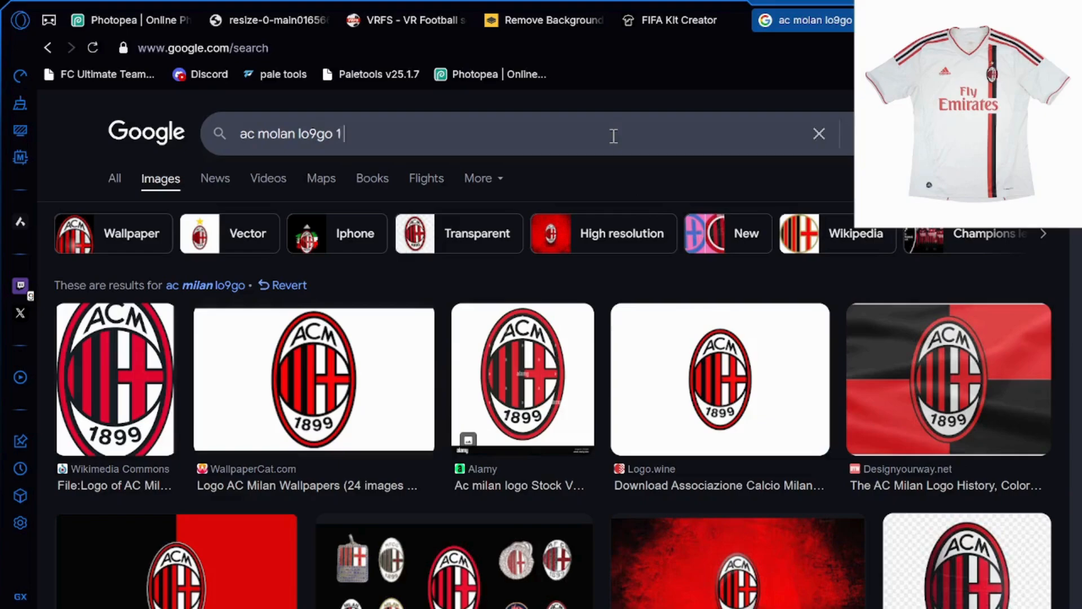
key("Return")
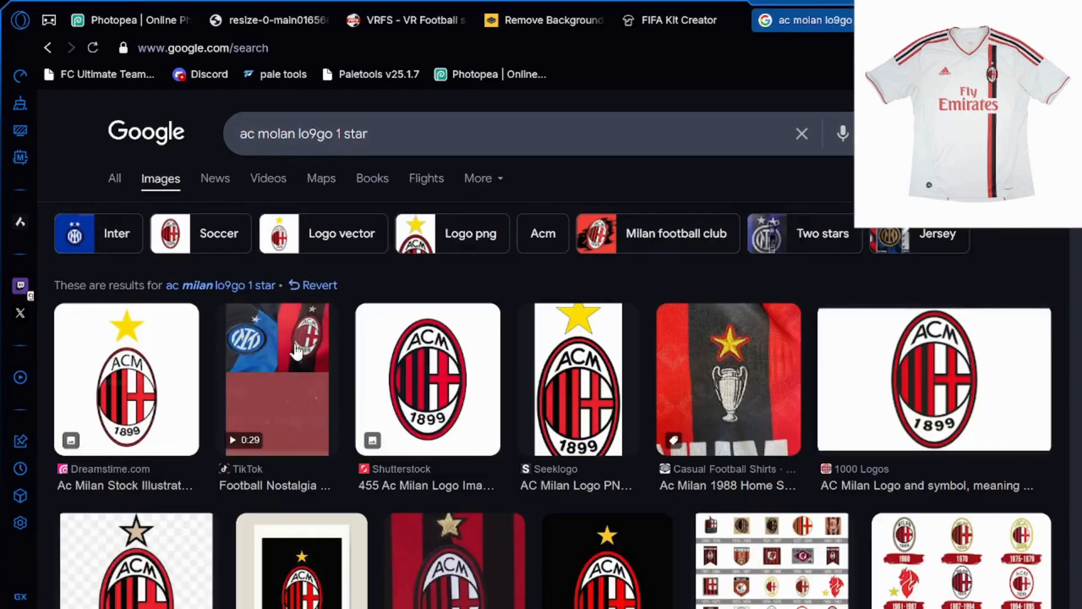
left_click(601, 322)
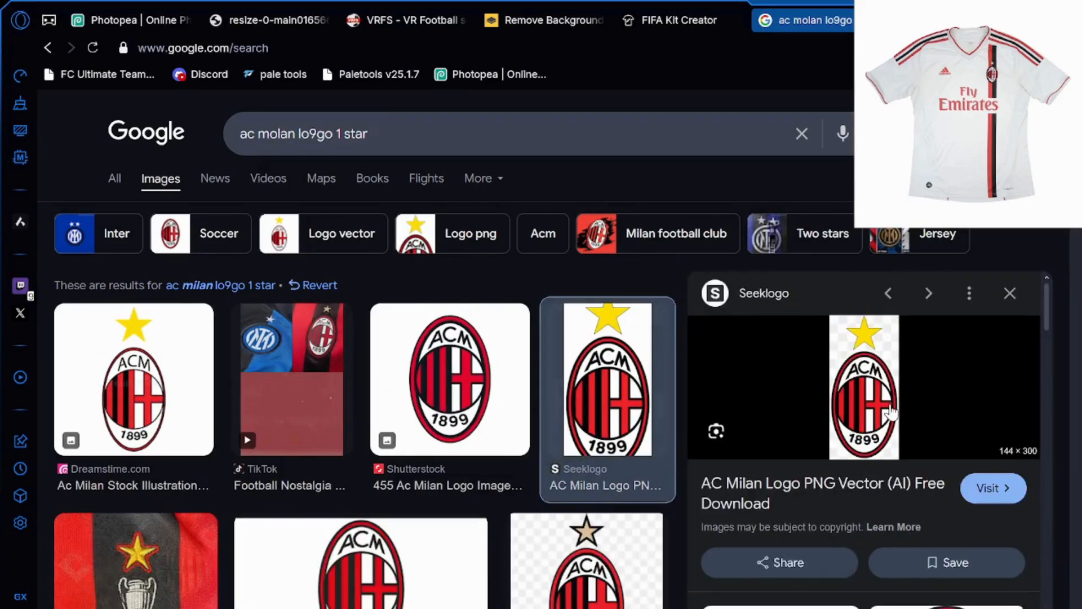
Copy the previewed AC Milan crest image with the star and paste it into the kit project in Photopea
right_click(891, 412)
left_click(767, 269)
left_click(127, 19)
key("ctrl+v")
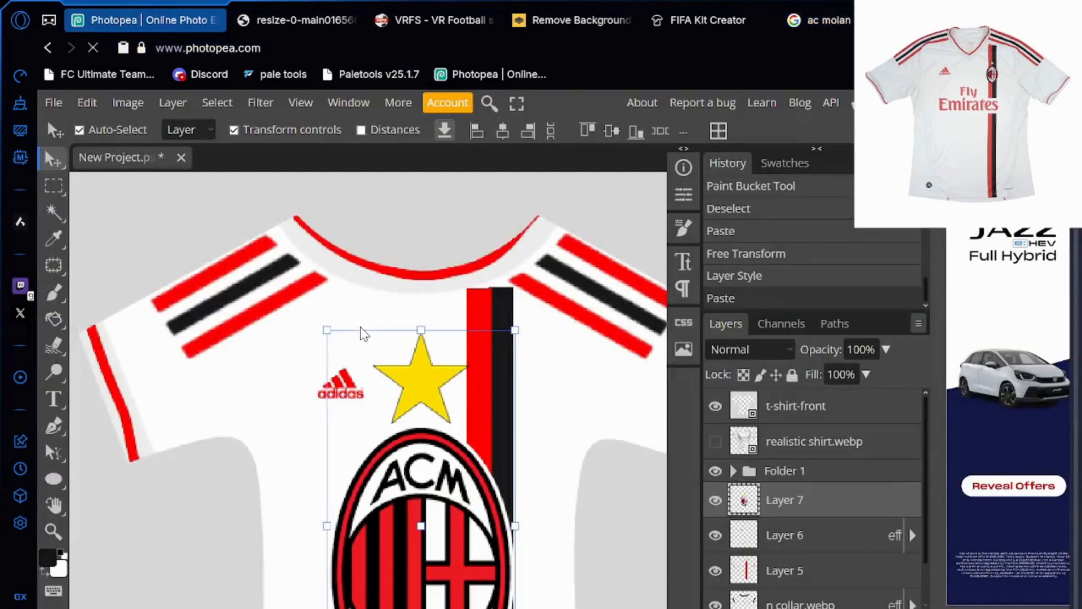
Scale the crest to about 19.33% and place it on the vertical red-black stripe, level with the adidas logo, checking against the reference shirt
left_click_drag(403, 332, 518, 370)
left_click_drag(498, 319, 512, 405)
left_click_drag(495, 446, 494, 373)
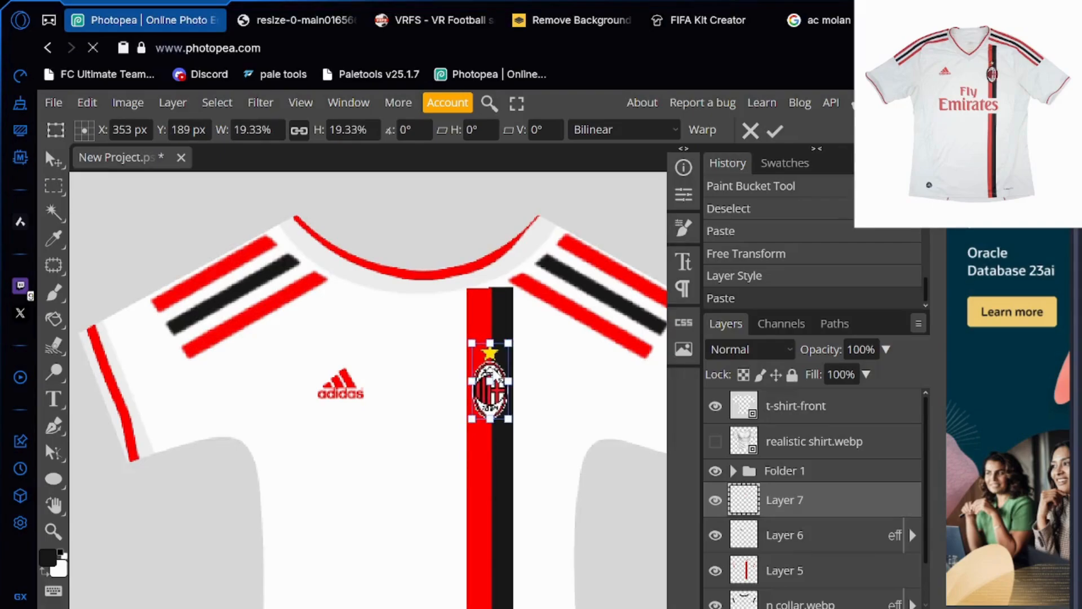
left_click(284, 18)
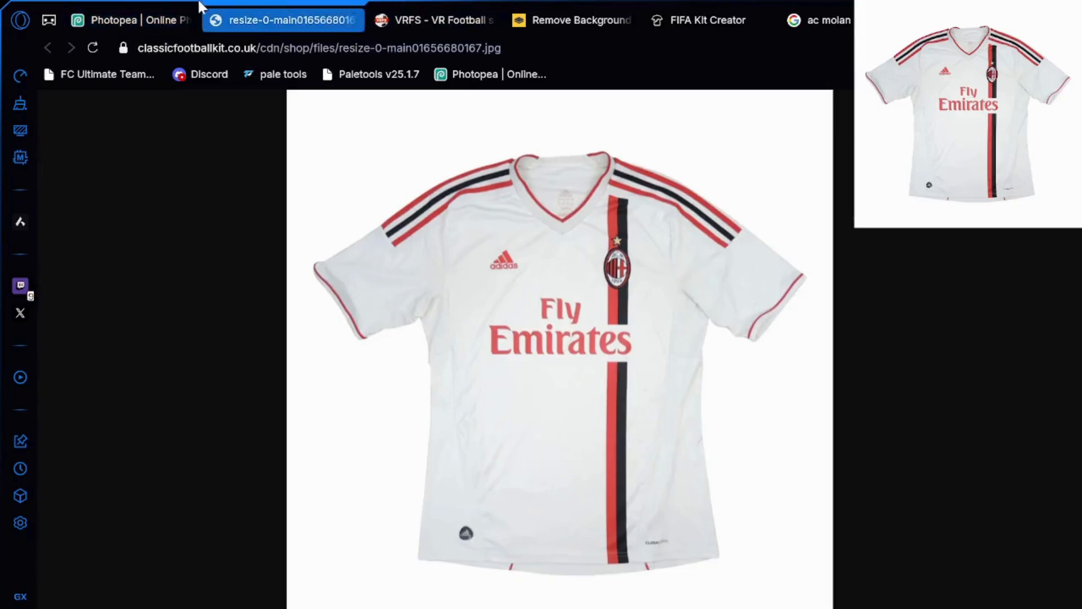
left_click(169, 19)
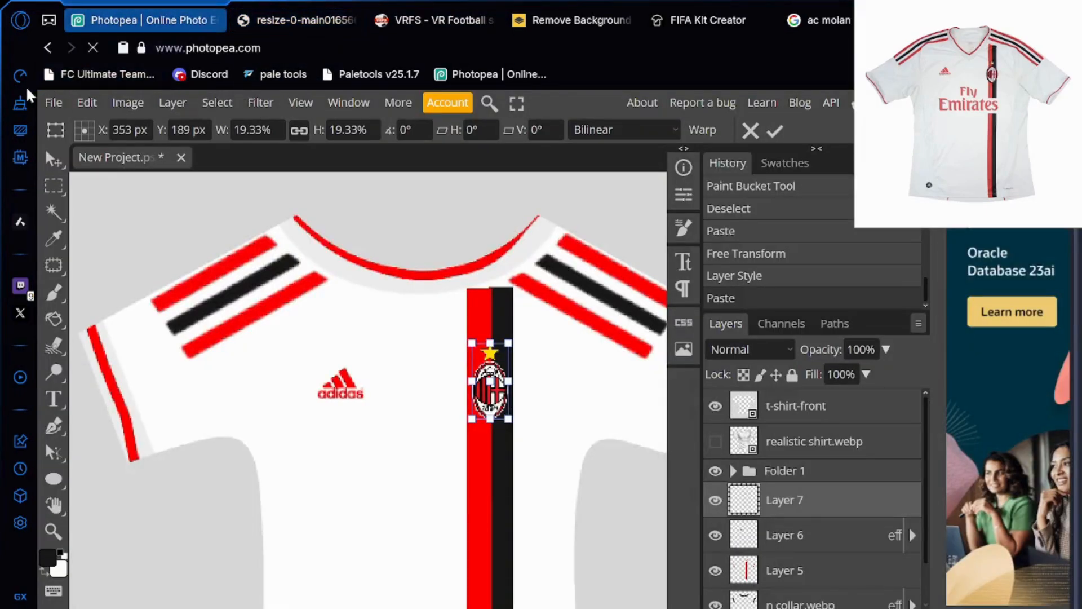
Search the kit textures folder for "fly" and place the fly-emirates-logo file into the project
left_click(51, 102)
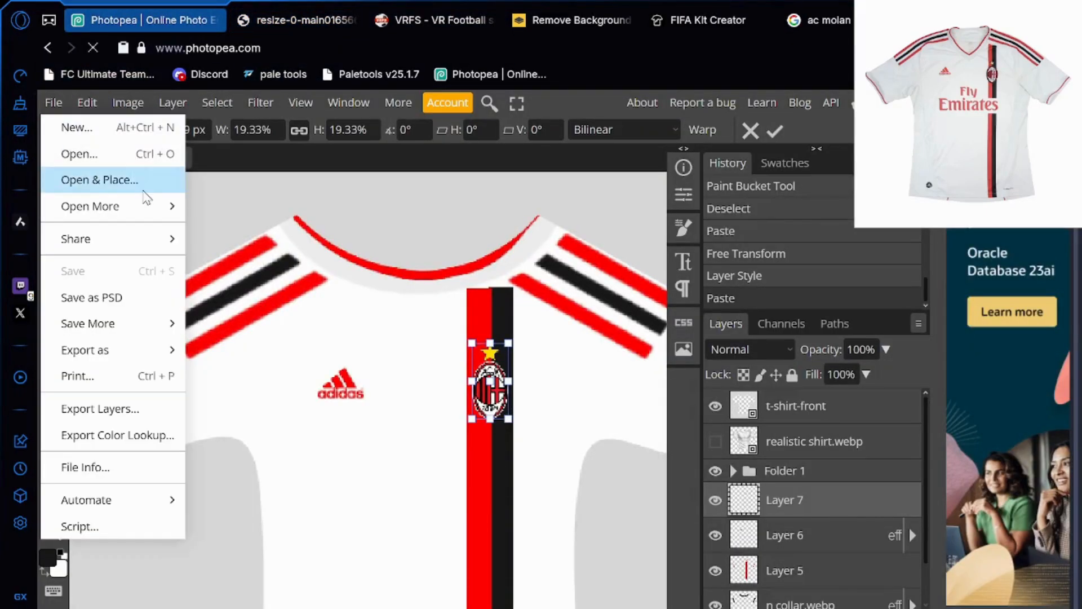
left_click(150, 180)
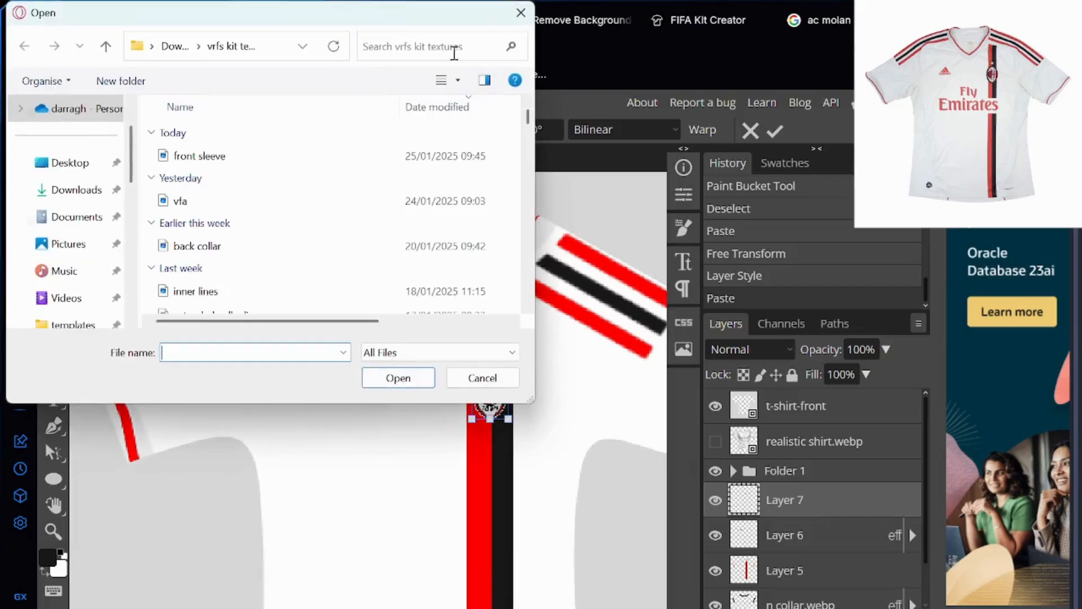
left_click(450, 50)
type("fl")
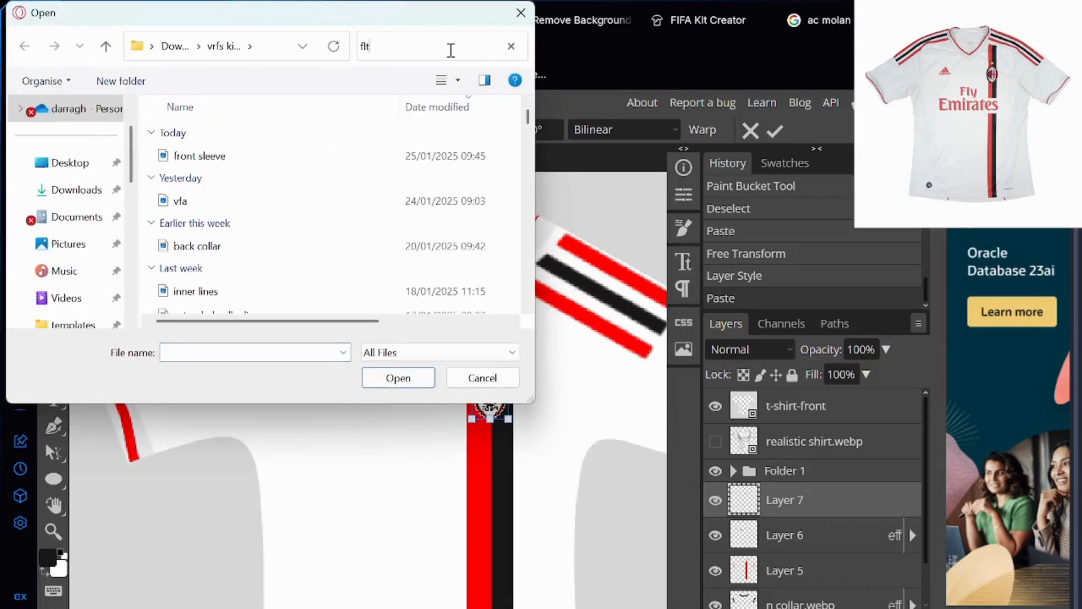
type("y")
left_click(385, 166)
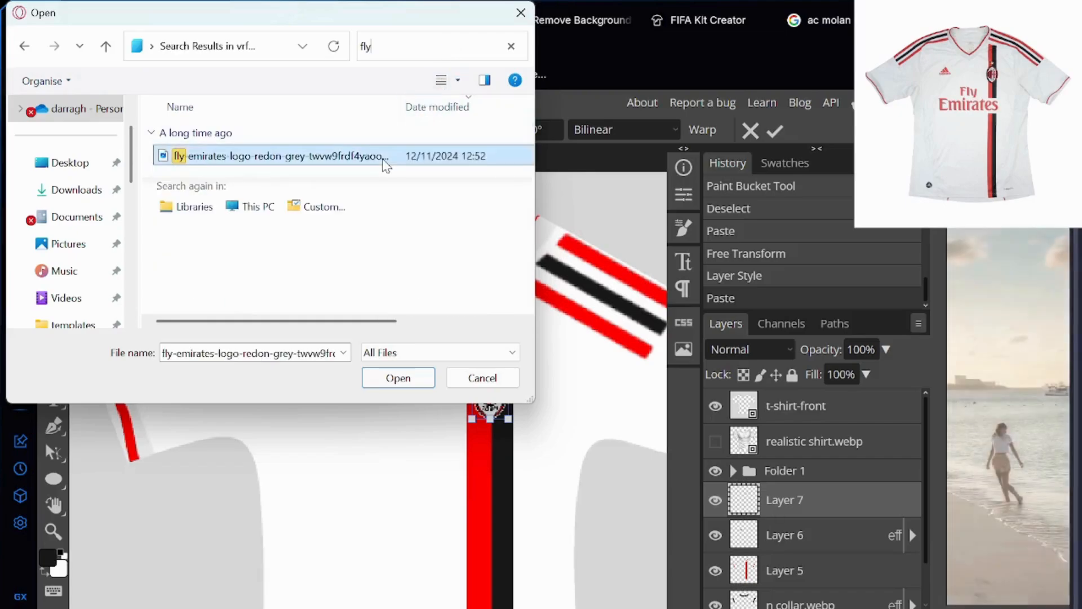
double_click(384, 164)
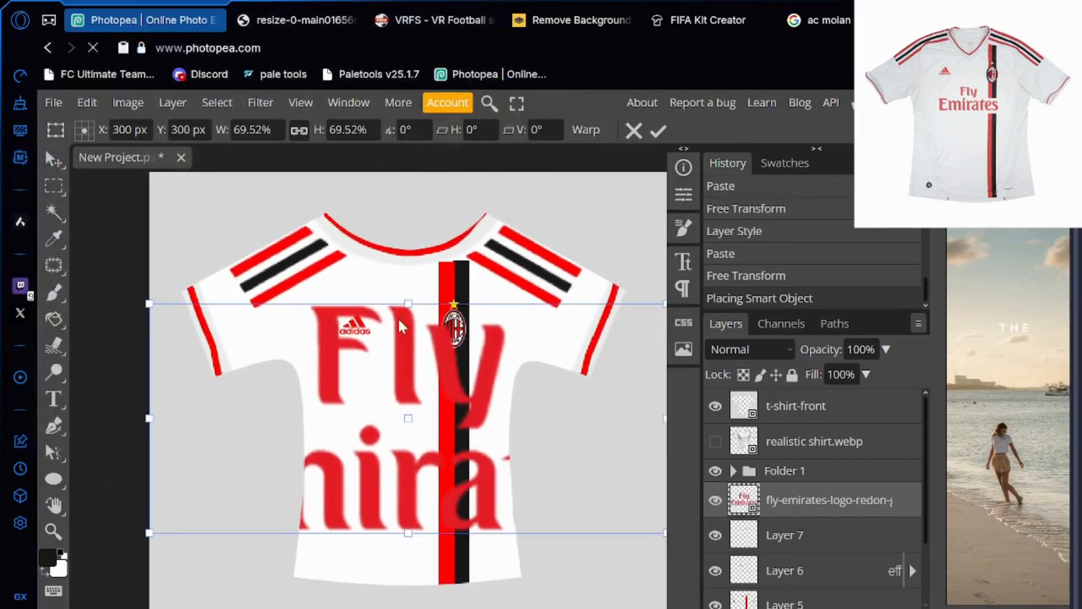
Scale the Fly Emirates logo to about 14.81% and centre it below the adidas logo at about X 300 px, Y 259 px
left_click_drag(408, 304, 440, 395)
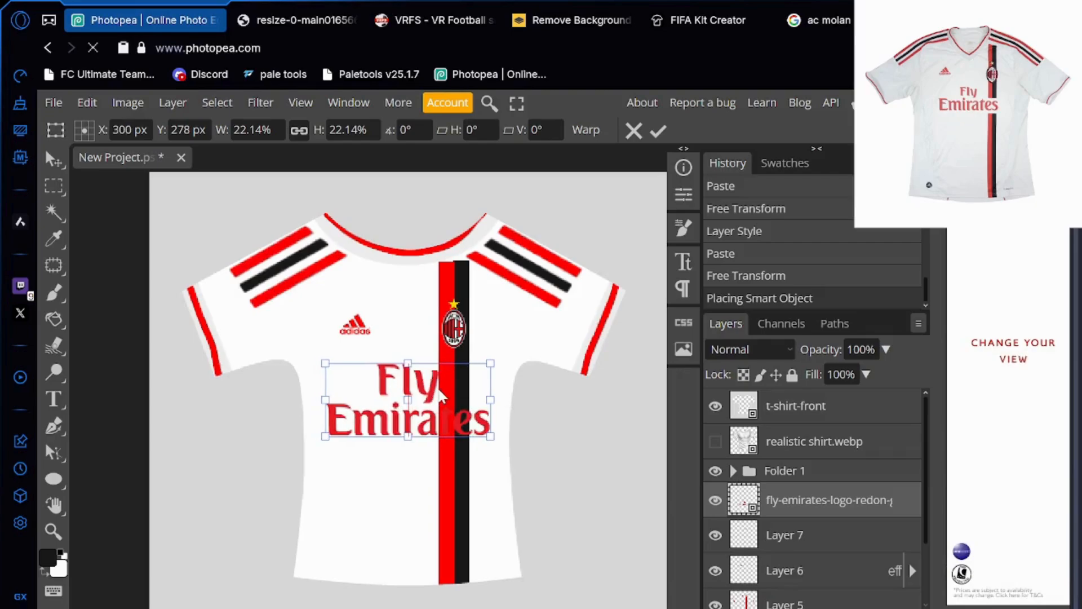
left_click(248, 10)
left_click(169, 10)
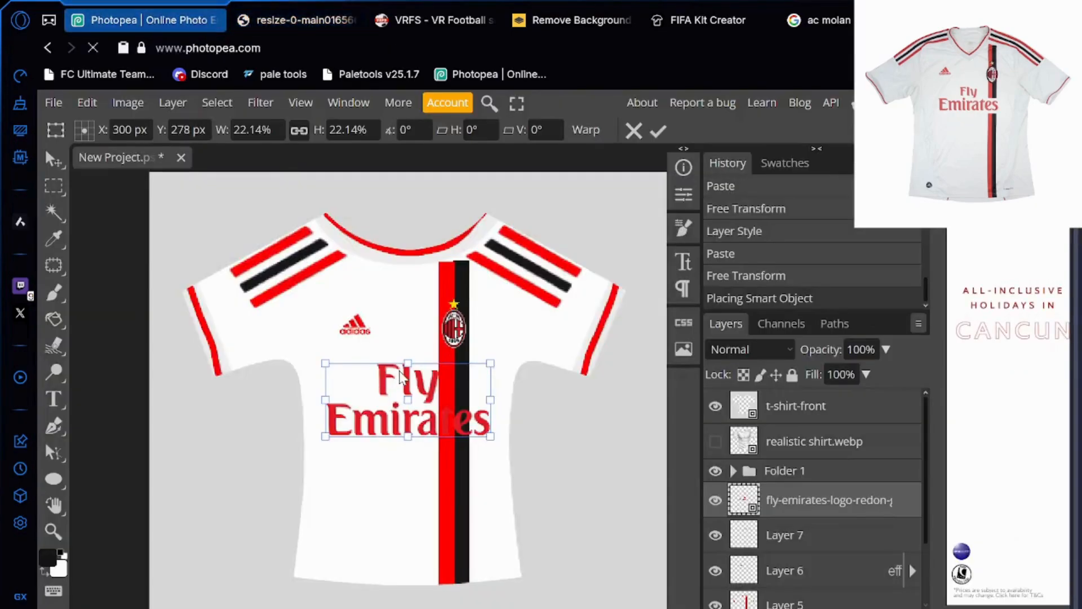
left_click_drag(407, 363, 434, 385)
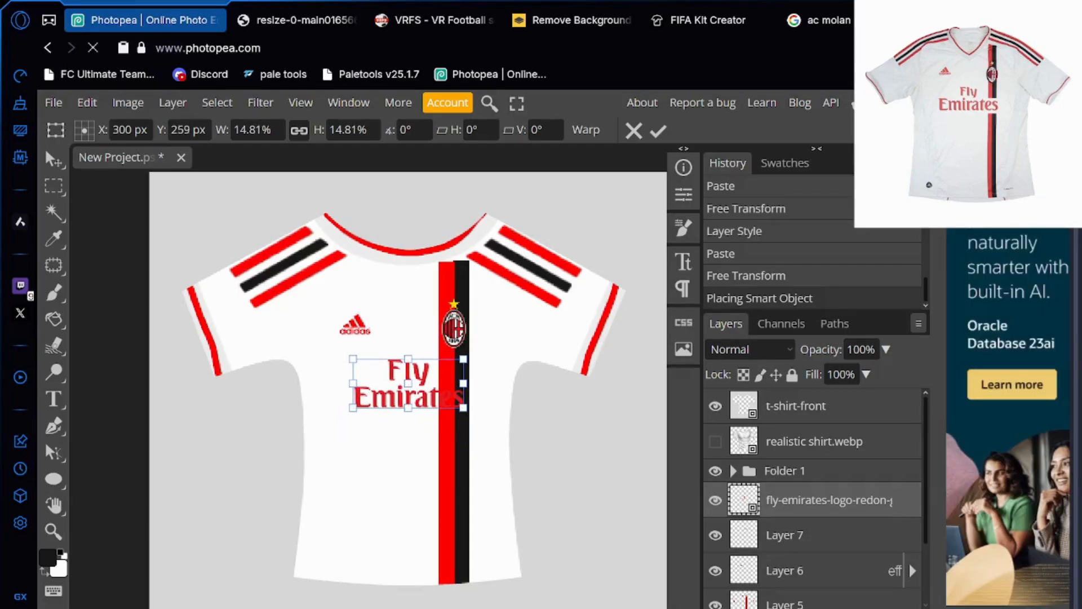
Cut a rectangular gap out of the Layer 5 stripe behind the end of the word "Emirates"
scroll(801, 563, "down", 2)
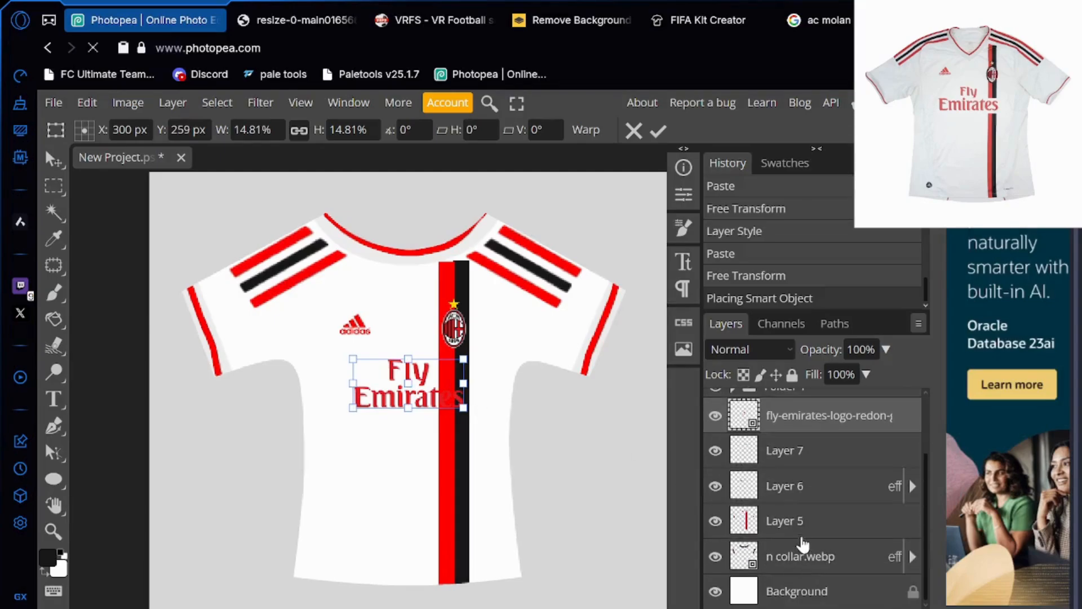
left_click(800, 520)
scroll(515, 447, "up", 5)
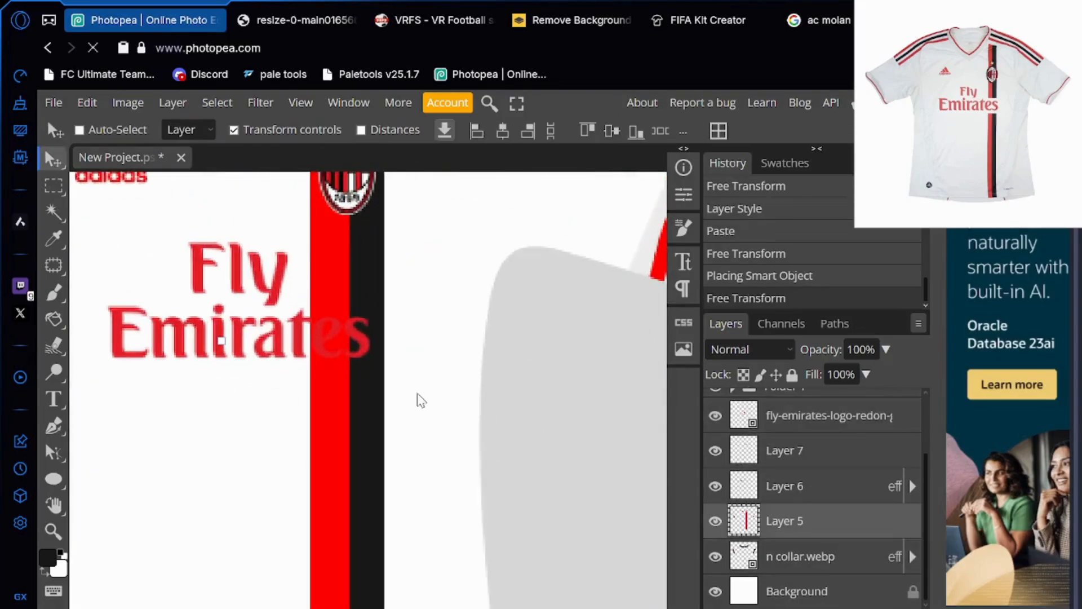
left_click(53, 185)
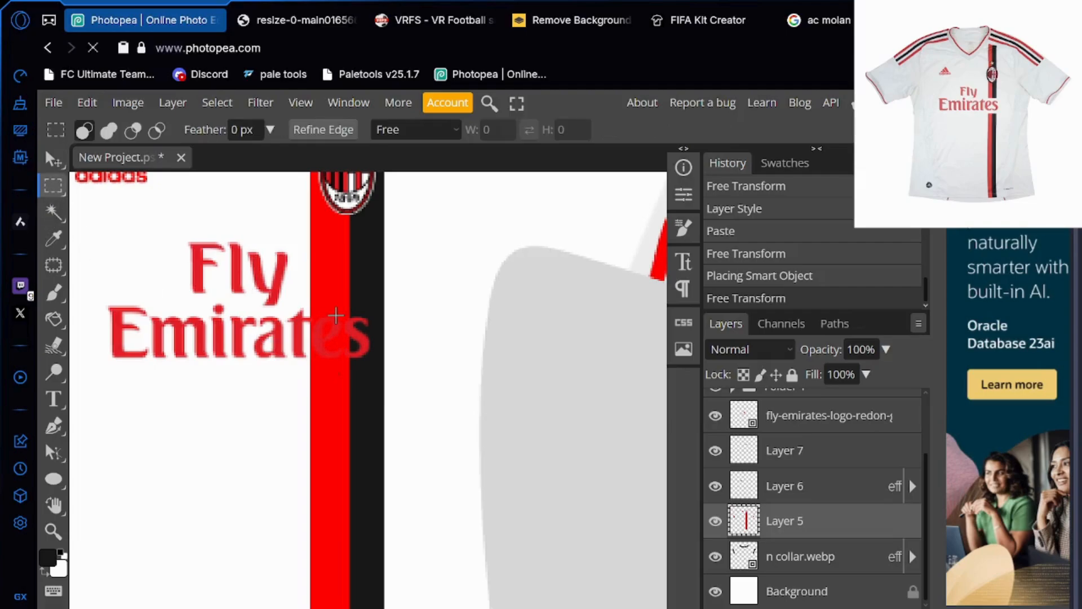
left_click_drag(292, 306, 397, 376)
key("Delete")
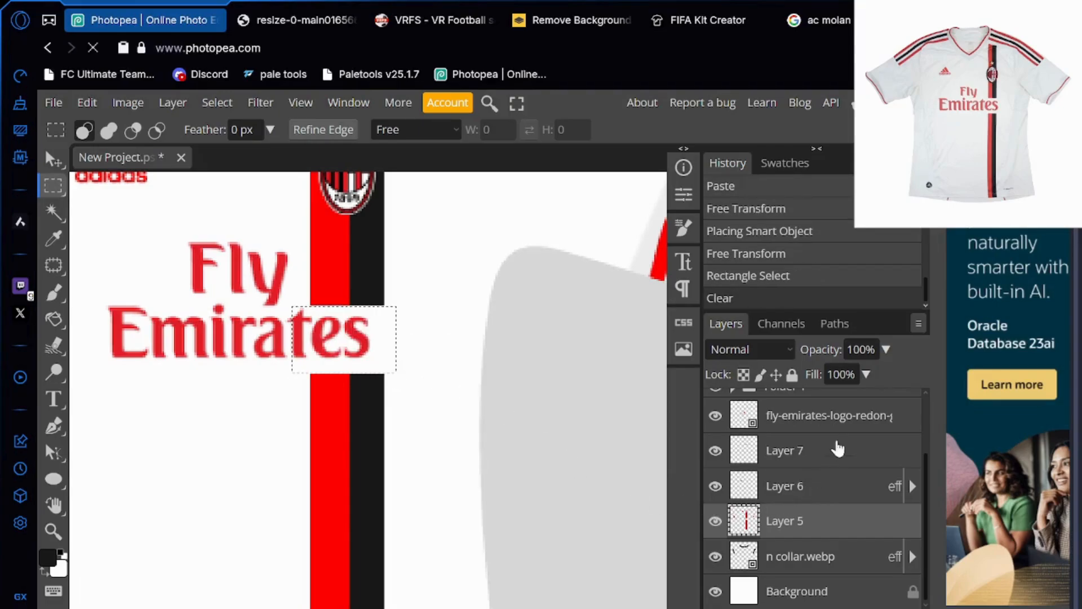
Clear the selection and add a red Color Overlay to the Fly Emirates logo layer
left_click(838, 449)
left_click(868, 420)
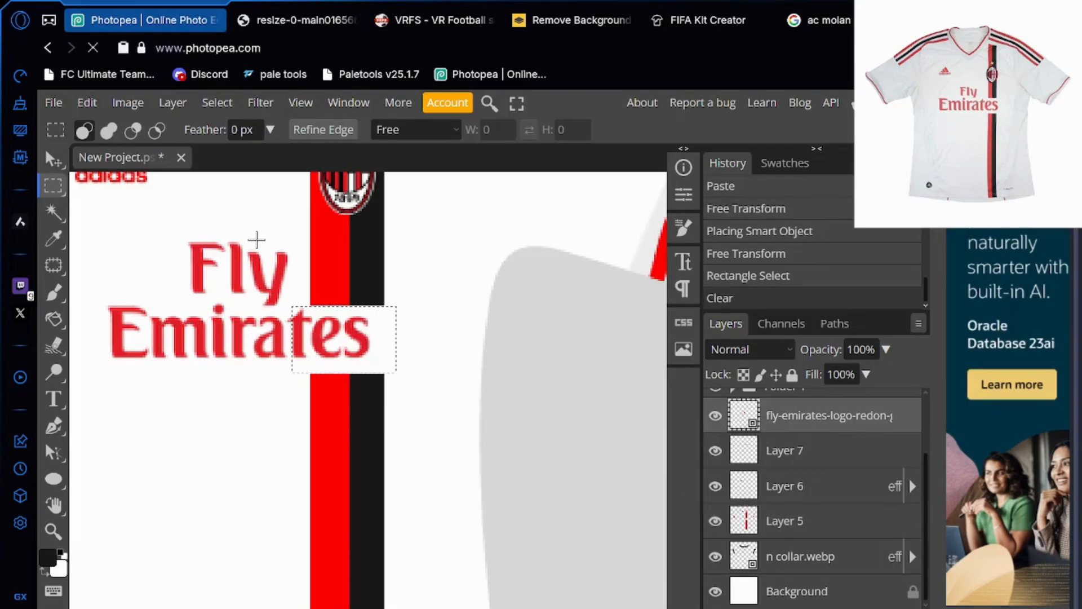
left_click(255, 240)
double_click(911, 422)
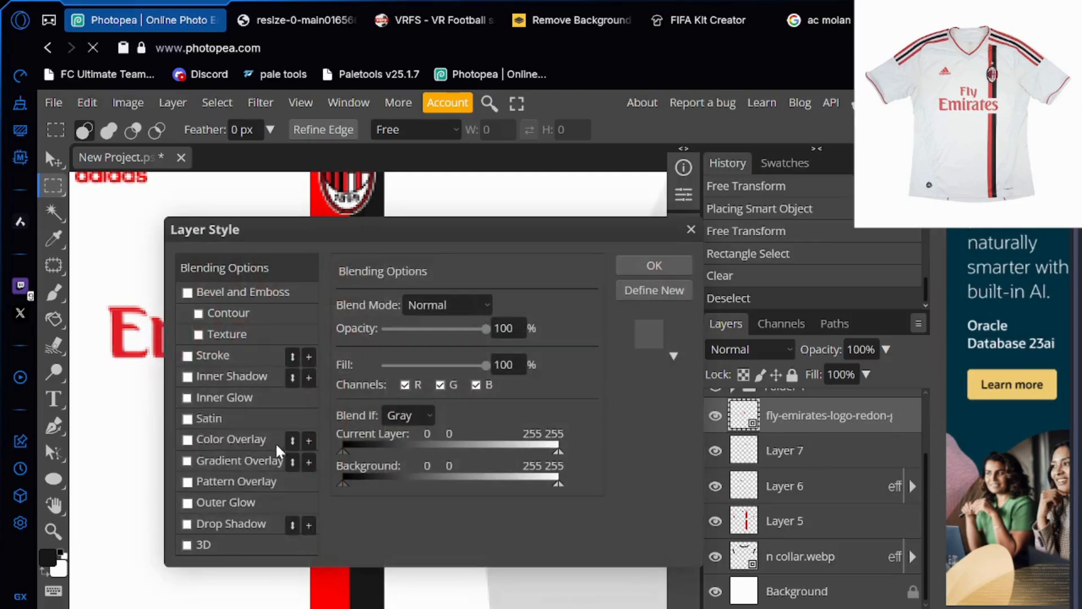
left_click(249, 438)
left_click(636, 265)
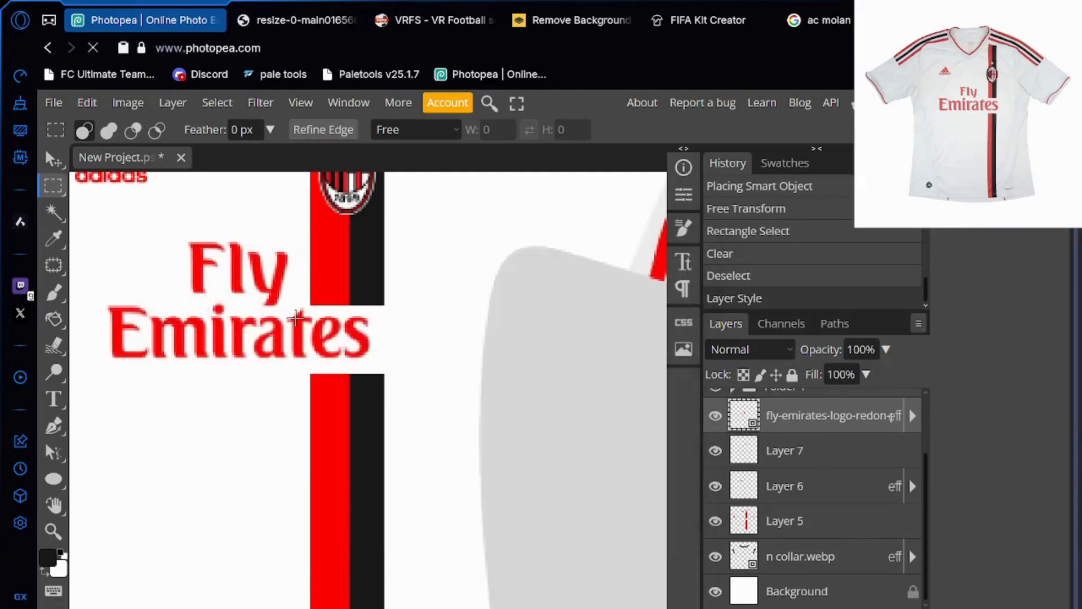
Compare the whole kit front with the reference shirt, keeping the unsaved project open
scroll(295, 315, "down", 6)
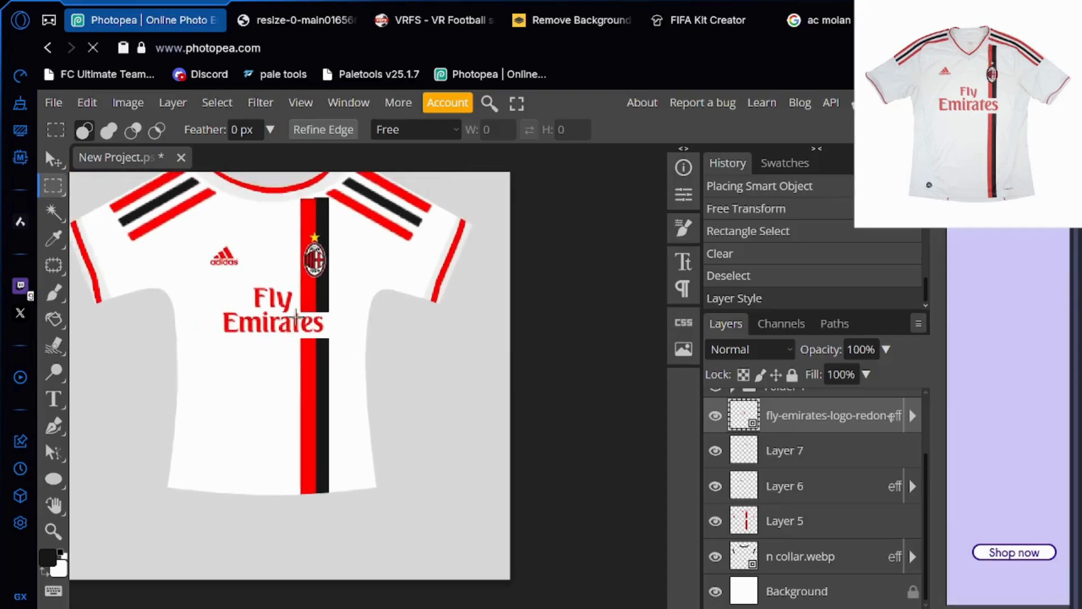
left_click(288, 8)
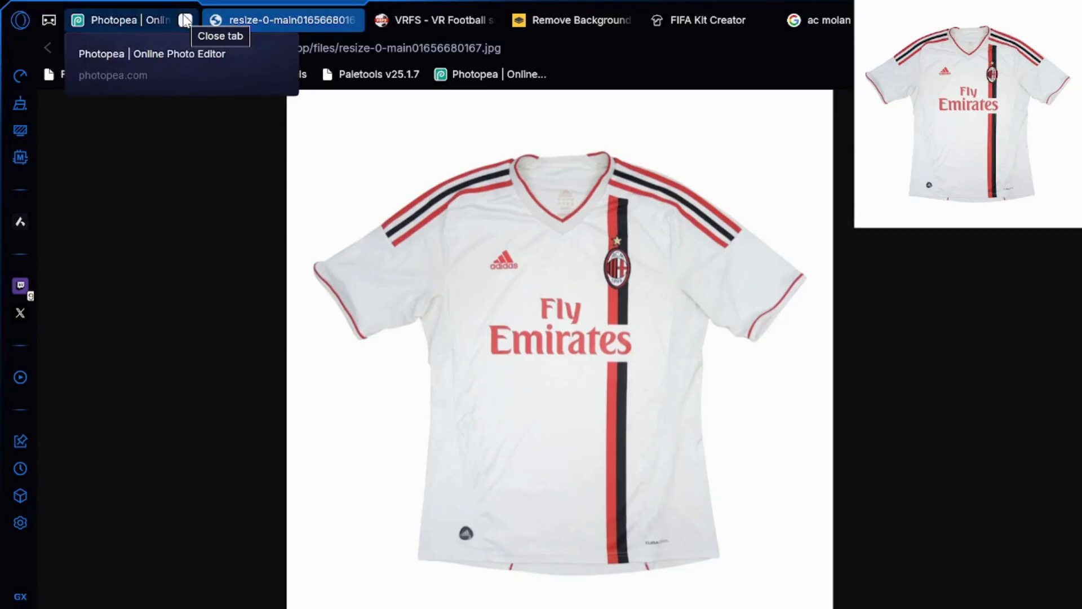
left_click(186, 22)
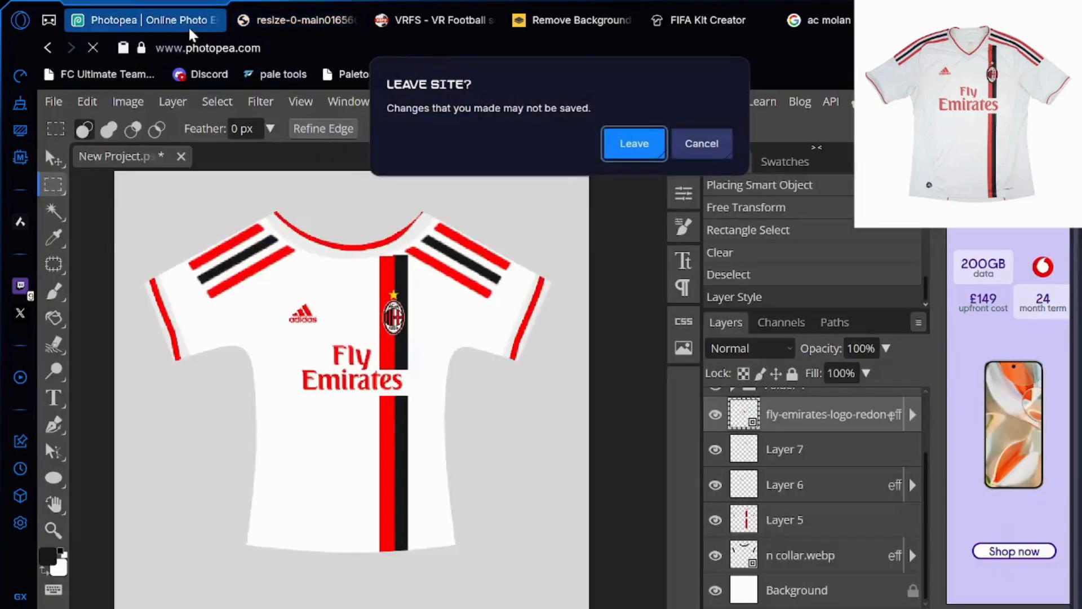
left_click(682, 144)
Export the kit as a 600 x 600 px PNG named "ac milan 2012 2013 away n overlay"
left_click(53, 101)
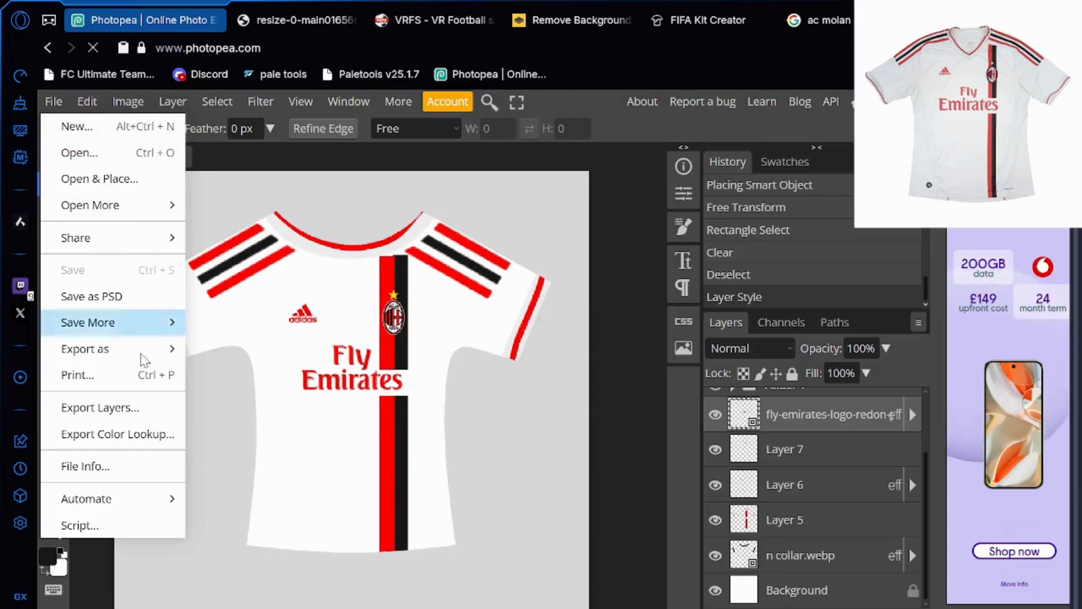
mouse_move(144, 352)
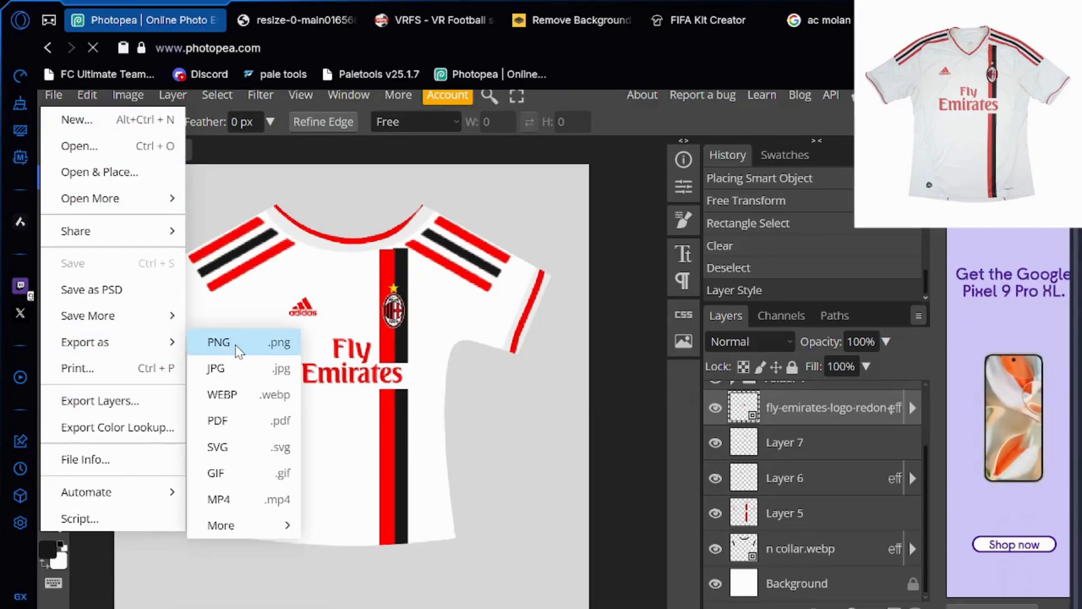
left_click(237, 349)
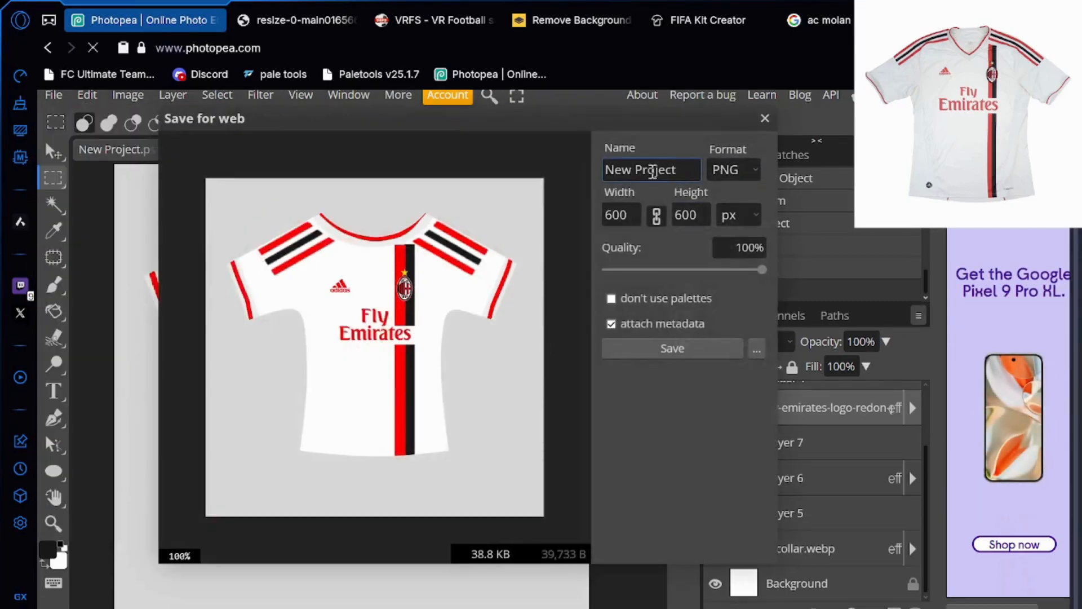
triple_click(653, 170)
type("ac ")
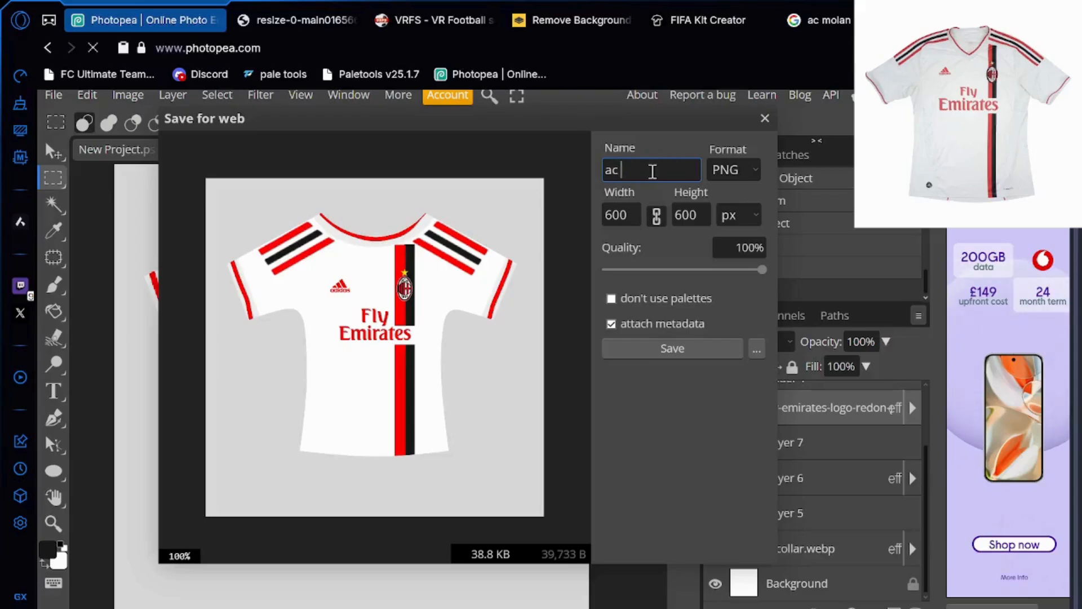
type("milan 2012")
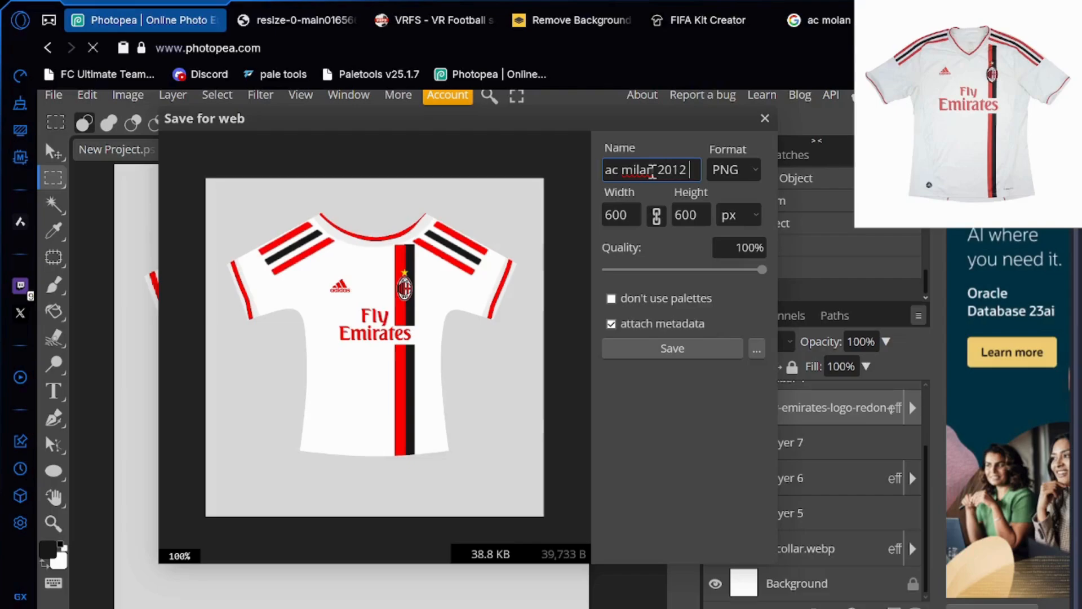
type(" 201")
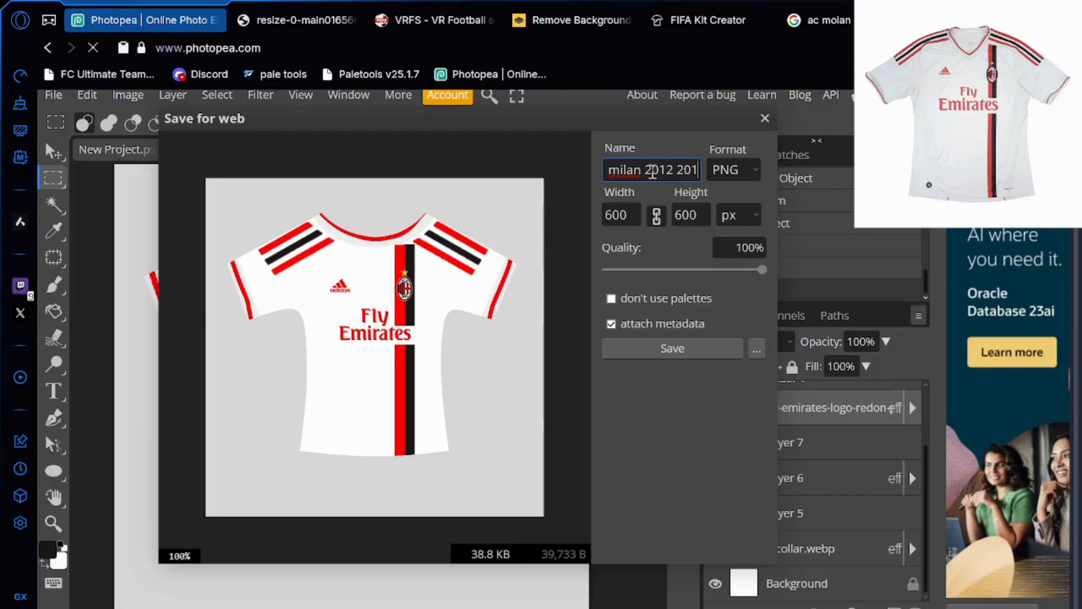
type("3 away")
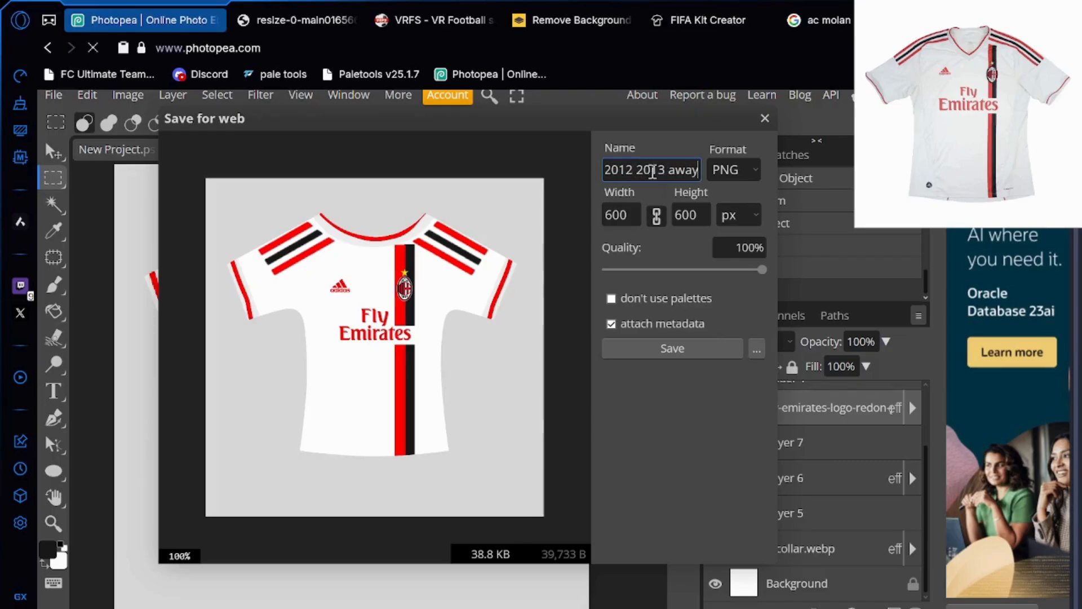
type(" n ov")
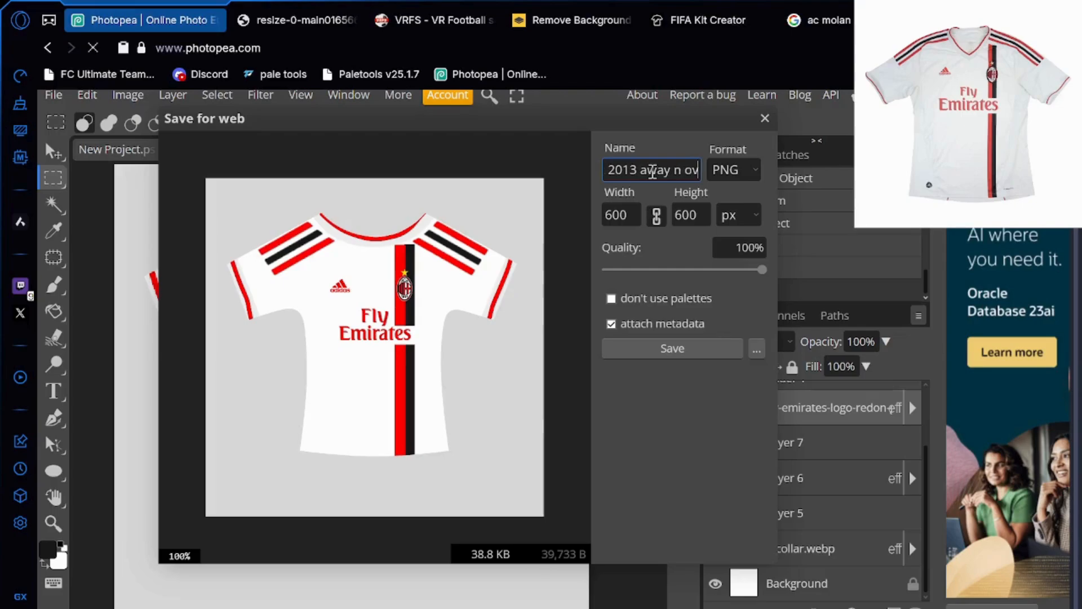
type("erlay")
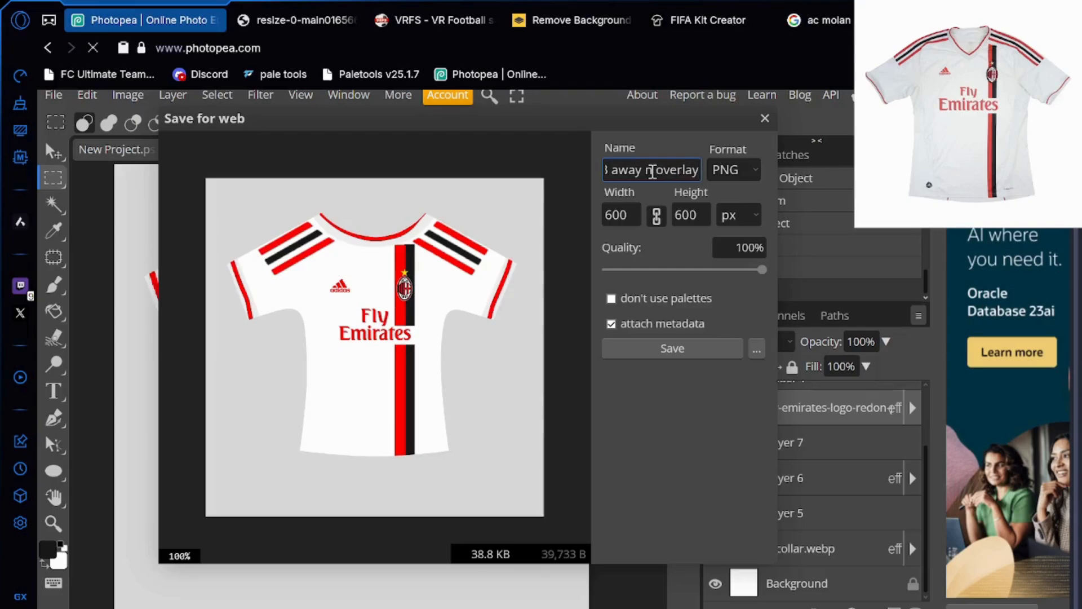
left_click(640, 354)
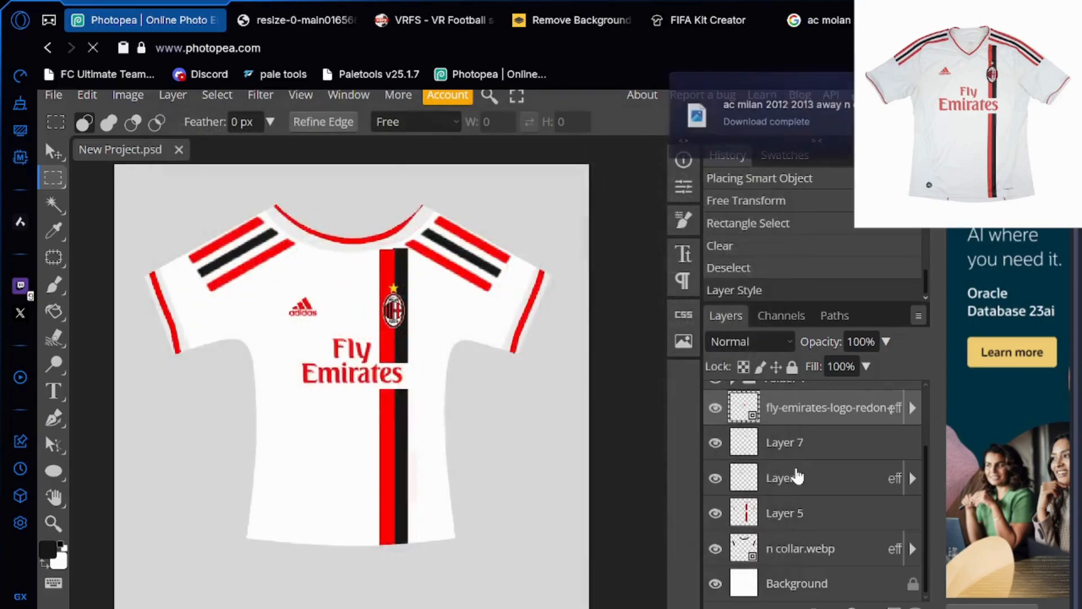
Make the realistic shirt.webp layer visible and select it as the active layer
scroll(797, 477, "up", 3)
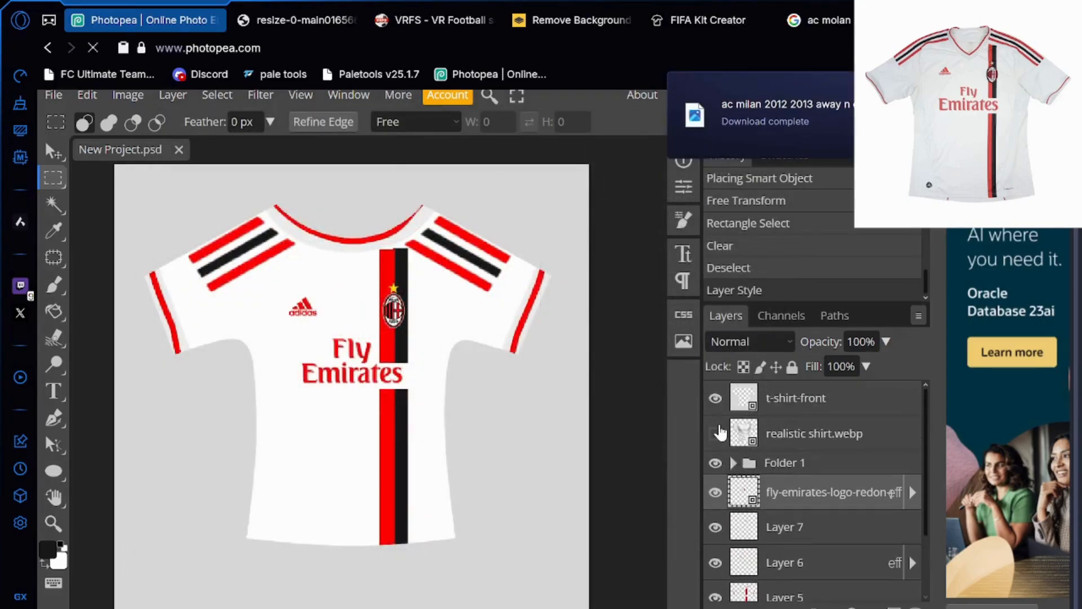
left_click(715, 433)
left_click(829, 446)
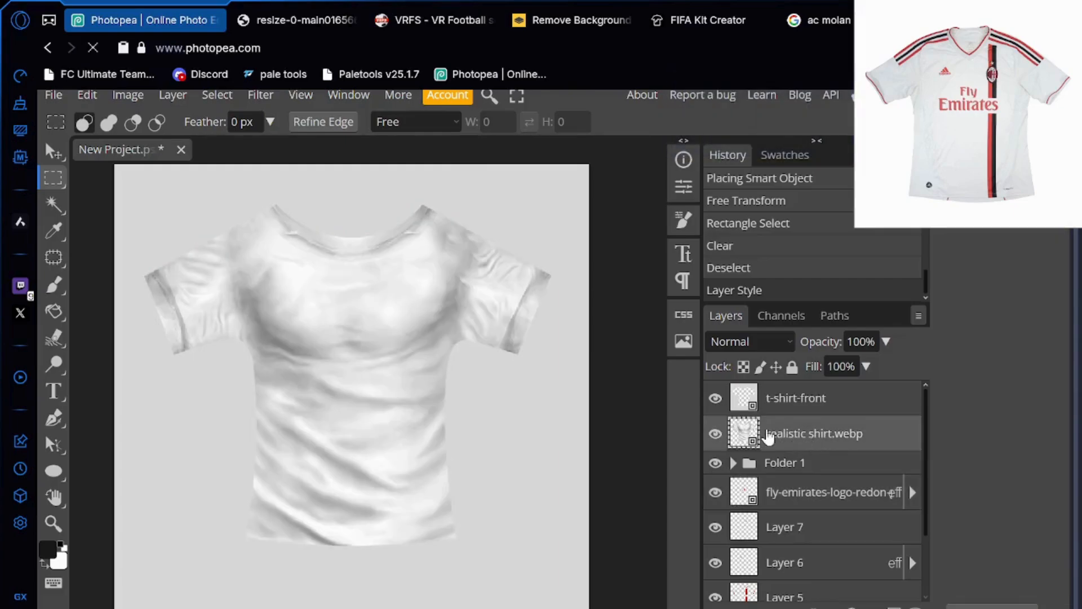
Place the exported "ac milan 2012 2013 away n overlay" image from Downloads directly above the realistic shirt.webp layer
left_click(54, 95)
mouse_move(128, 196)
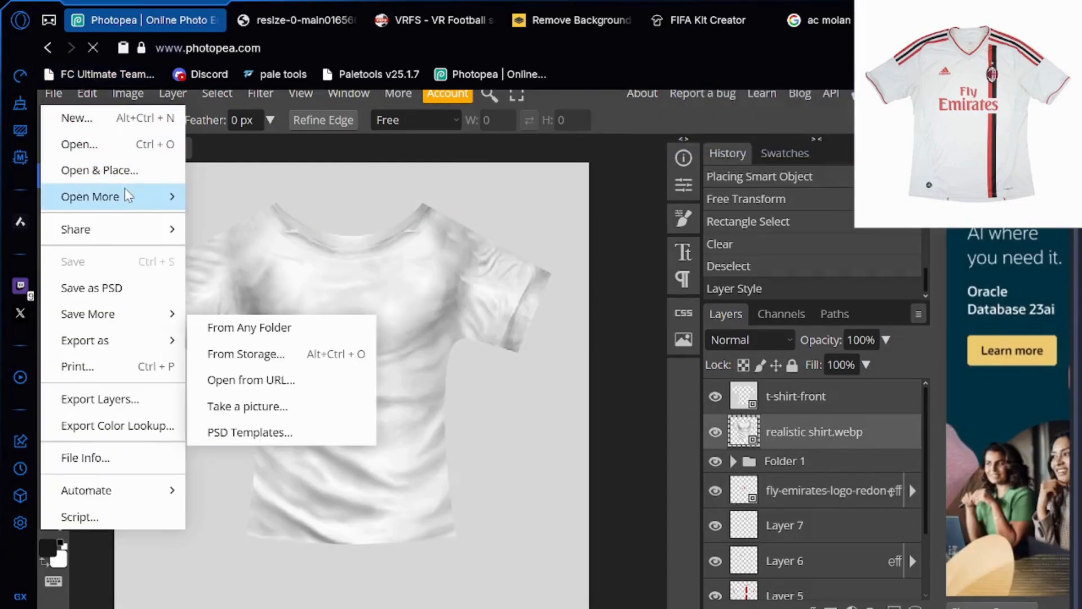
left_click(123, 171)
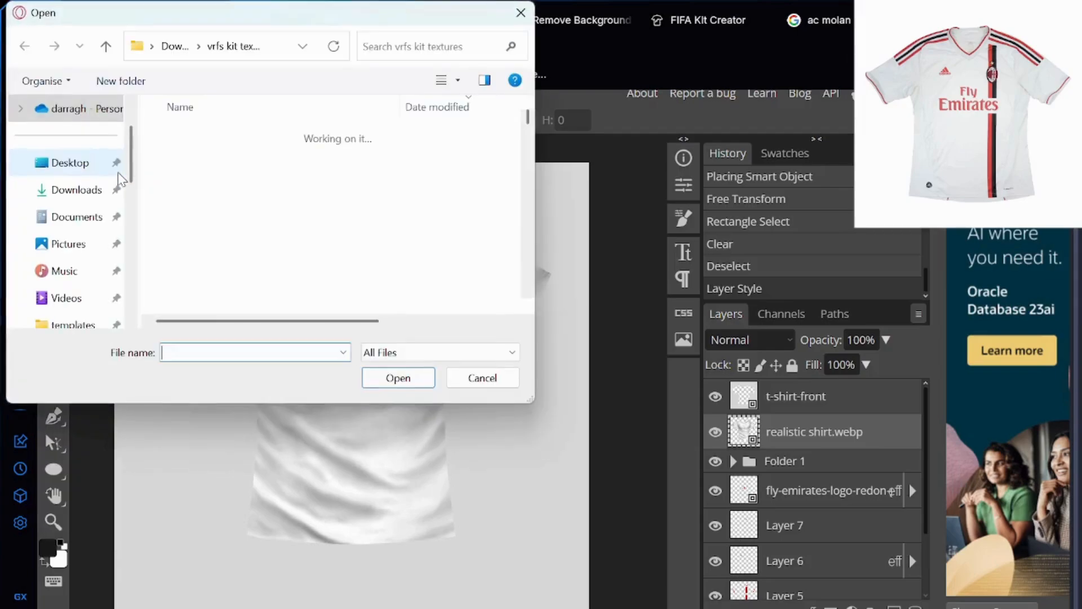
left_click(113, 190)
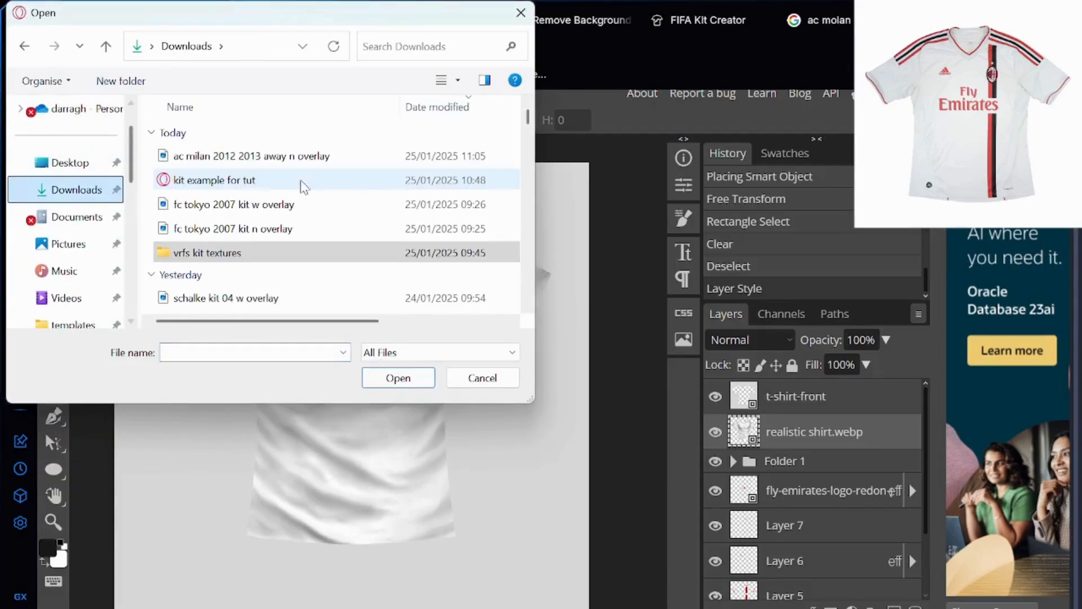
double_click(358, 160)
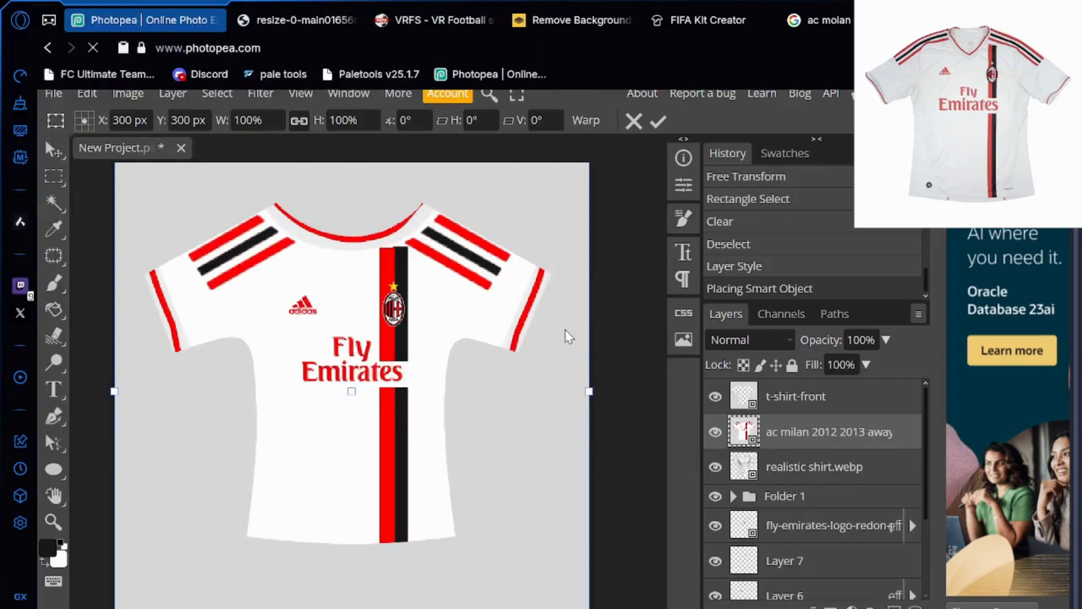
Set the placed kit image's blend mode to Multiply so the shirt folds show through
left_click(777, 340)
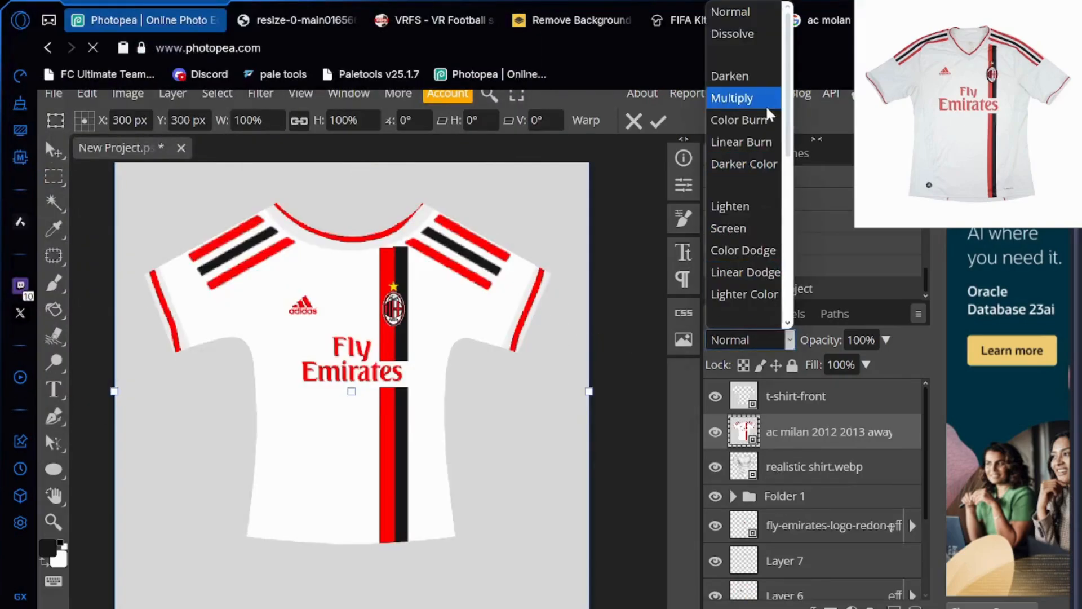
left_click(788, 340)
left_click(755, 339)
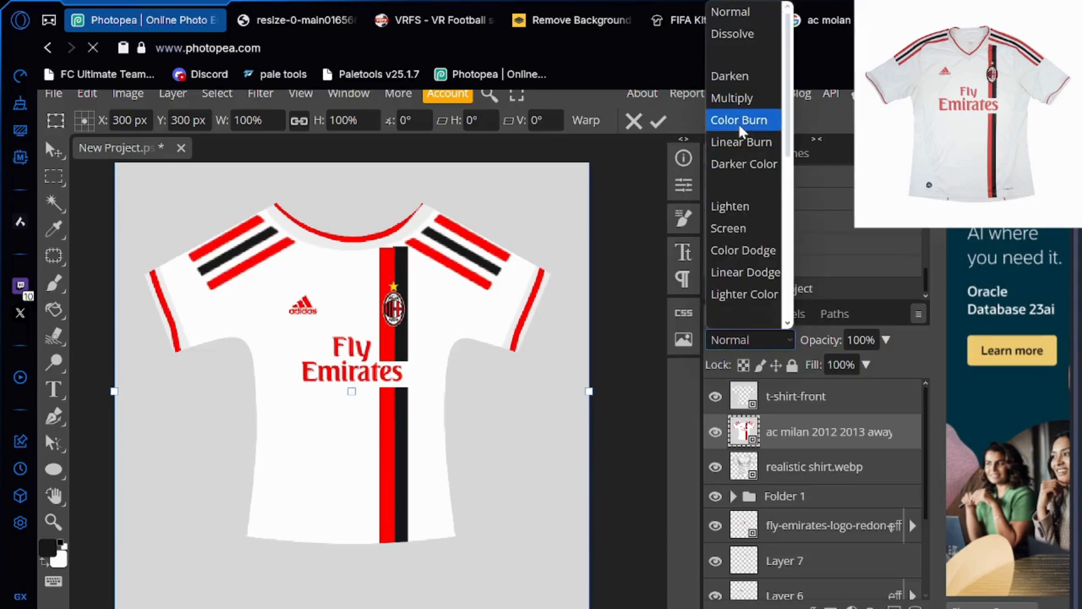
left_click(735, 98)
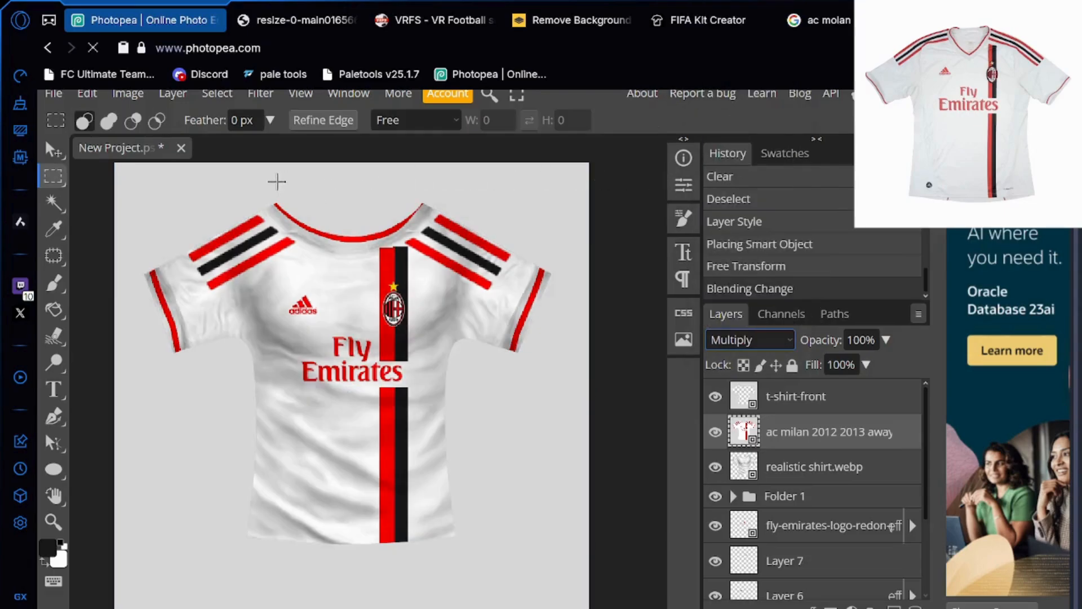
Export the shaded kit as a 600 x 600 px PNG named "ac milan 2012 2013 away w overlay"
left_click(55, 94)
mouse_move(147, 326)
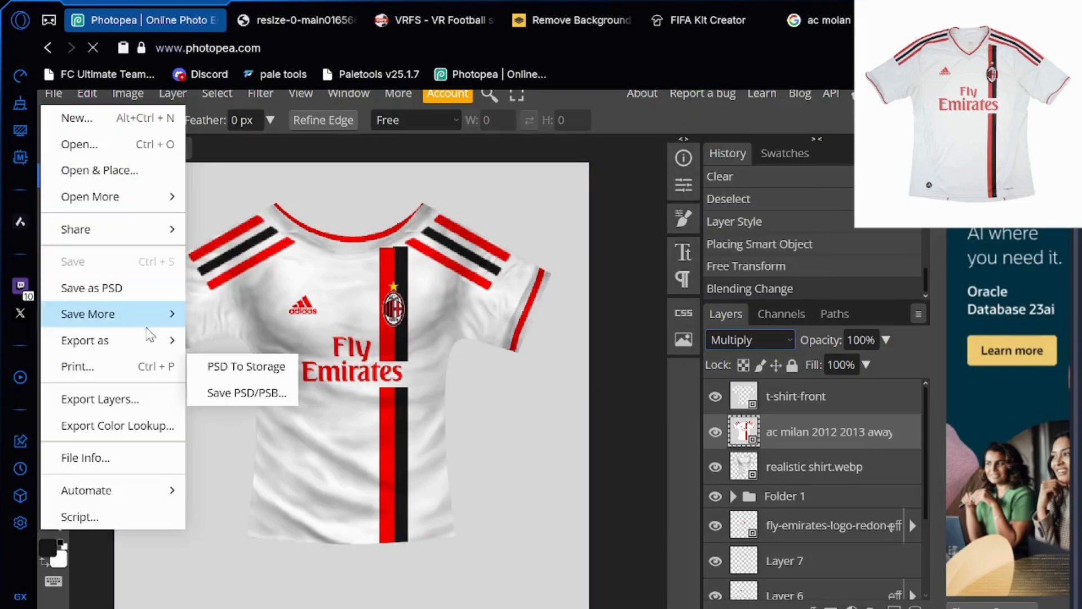
left_click(243, 345)
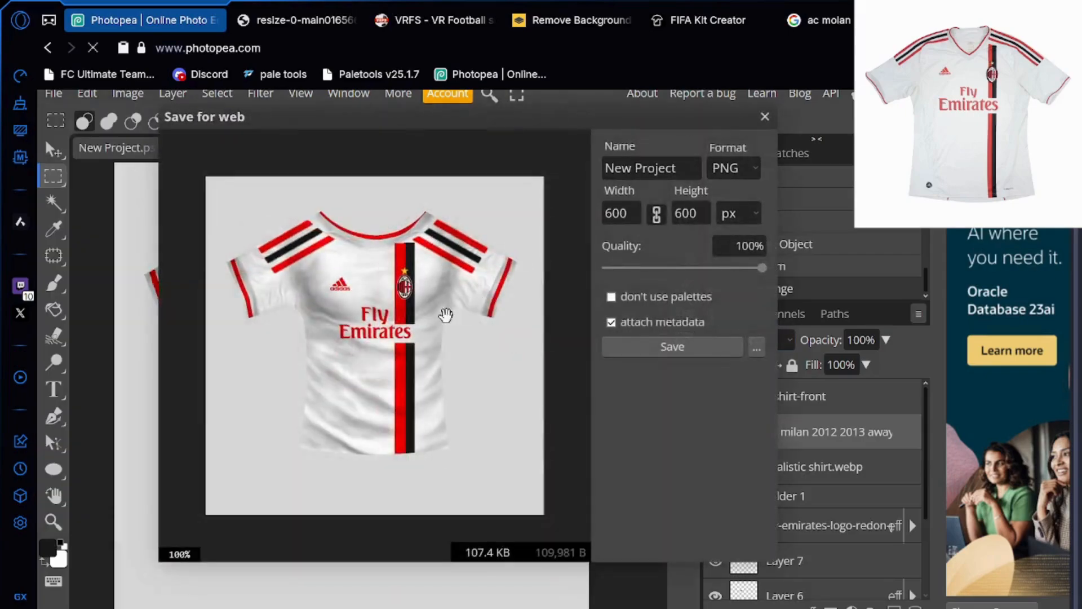
left_click(679, 168)
key("ctrl+a")
type("ac")
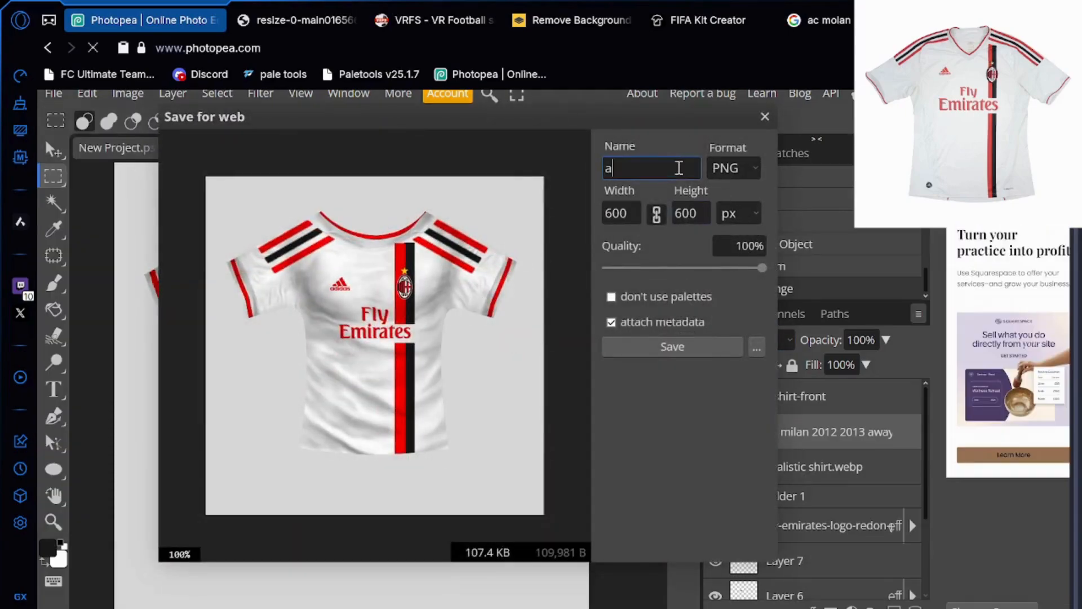
left_click(688, 211)
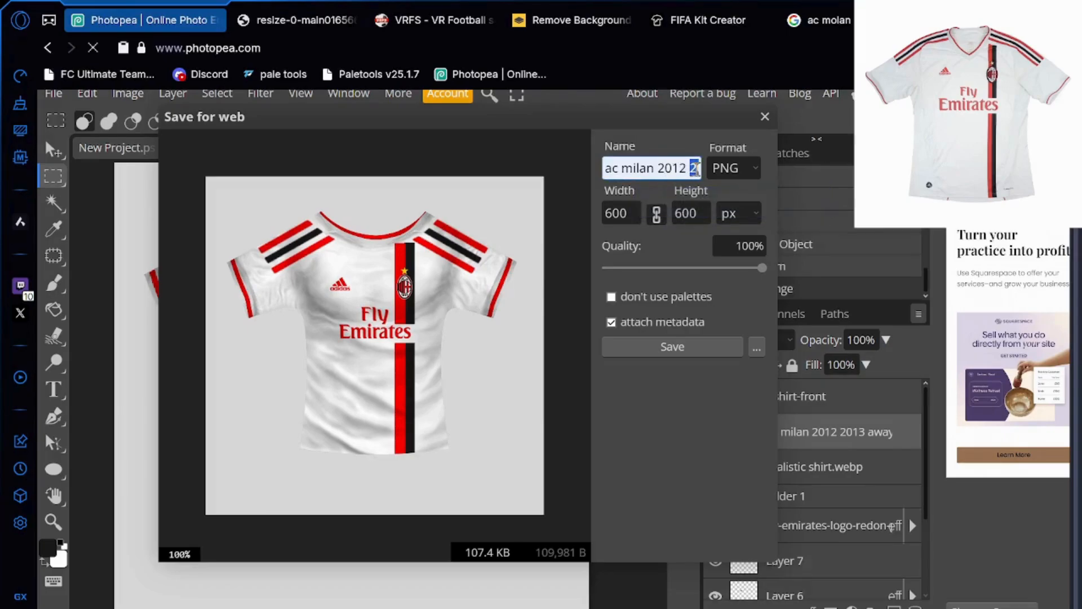
left_click_drag(695, 168, 708, 176)
left_click(644, 167)
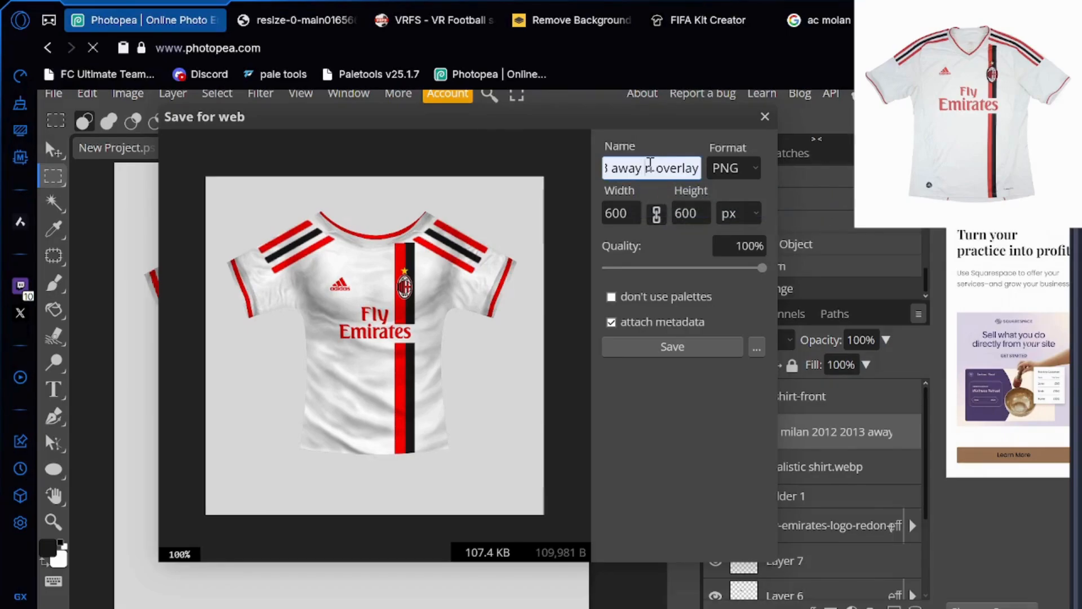
type("w")
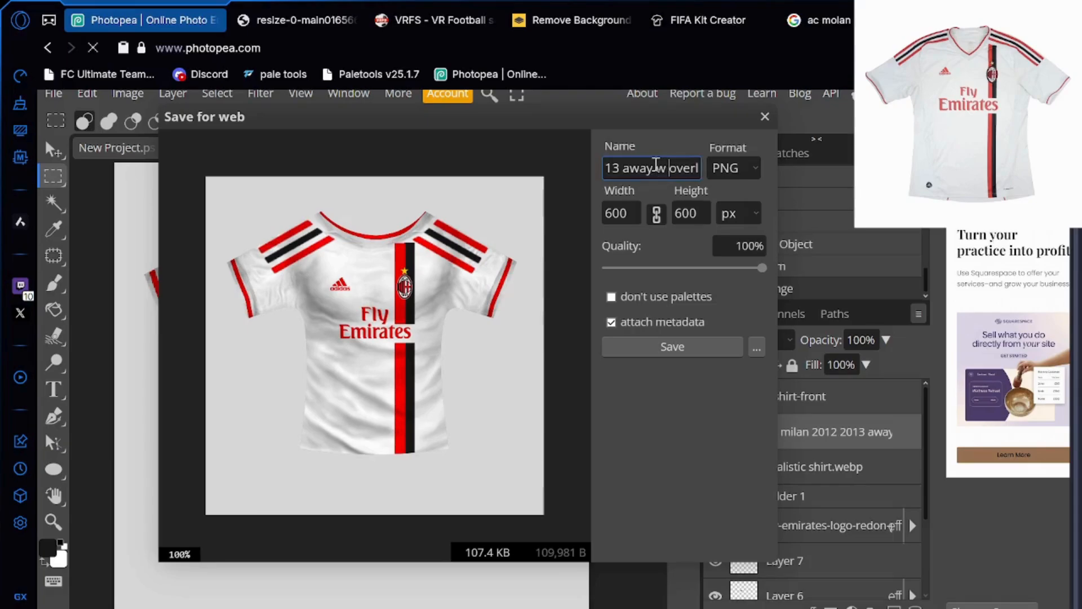
left_click(630, 341)
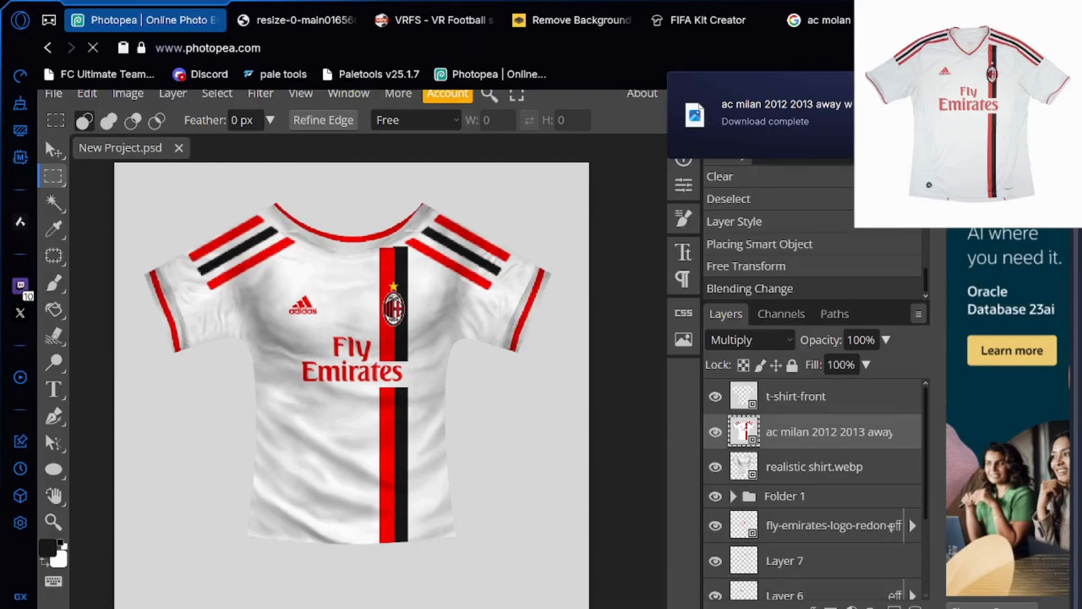
Switch to Discord, to the KIT HUB server
left_click(756, 607)
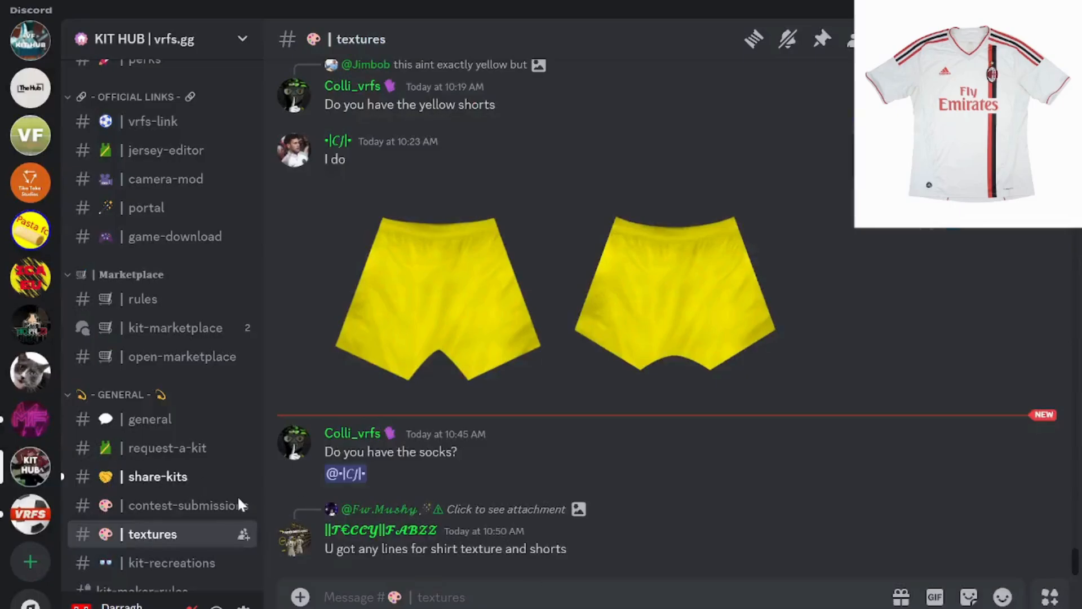